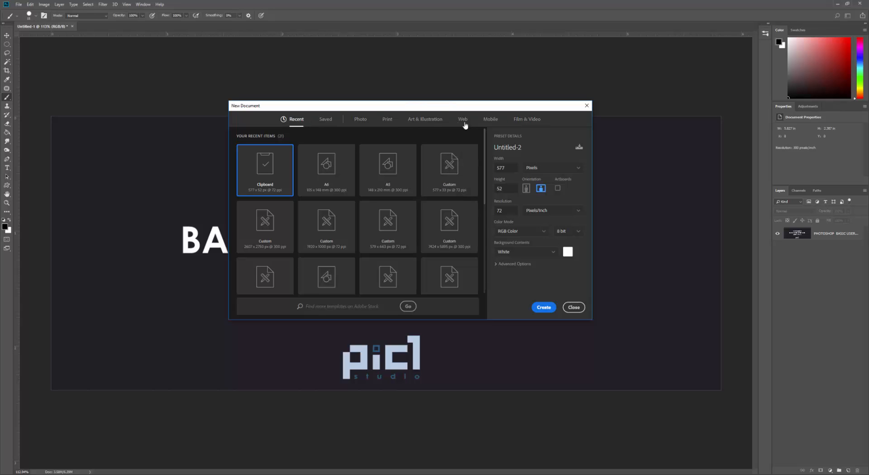
Create a new blank document from the A6 print preset, 105 x 148 mm at 300 pixels/inch.
left_click_drag(439, 108, 434, 117)
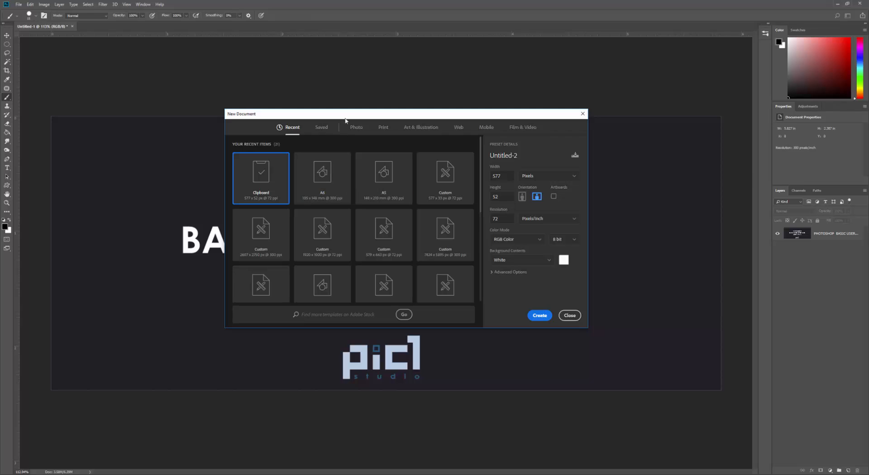
left_click(385, 129)
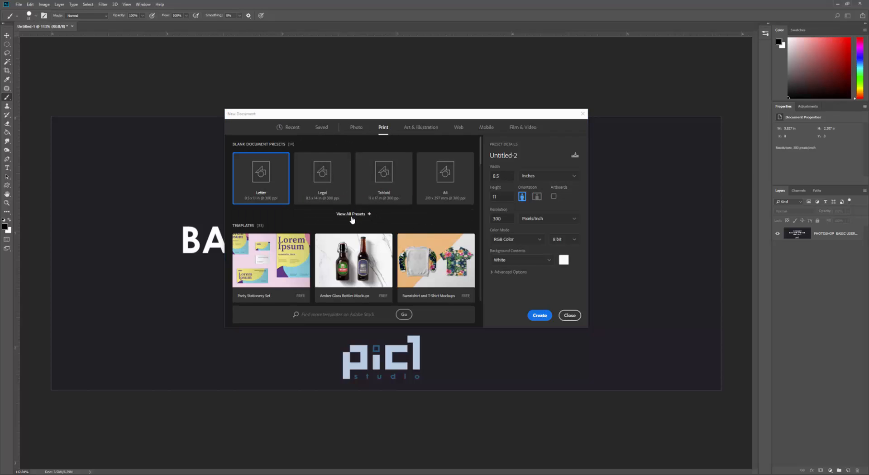
left_click(364, 218)
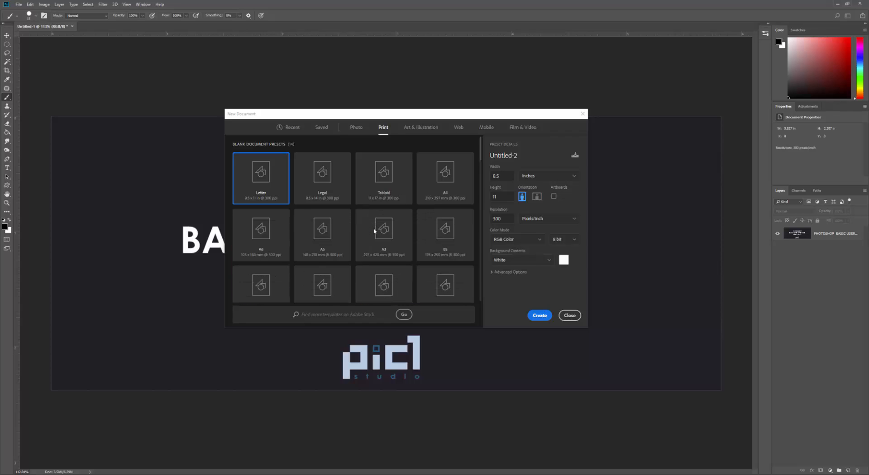
left_click(266, 248)
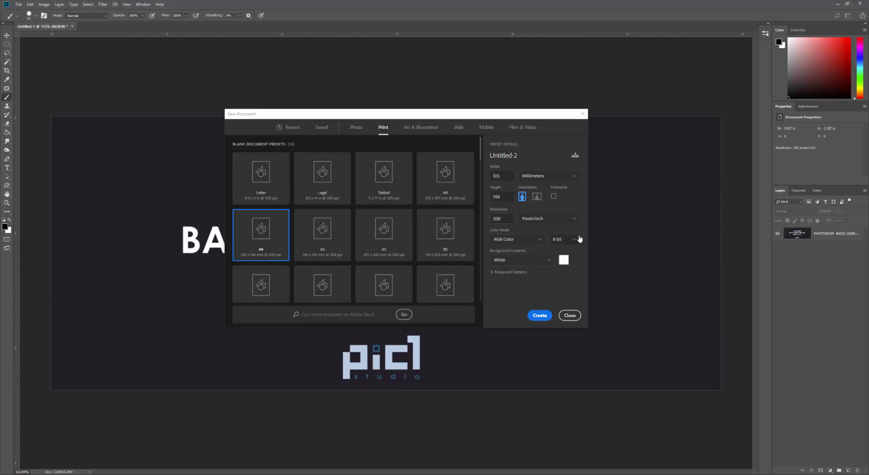
left_click(504, 218)
left_click(541, 317)
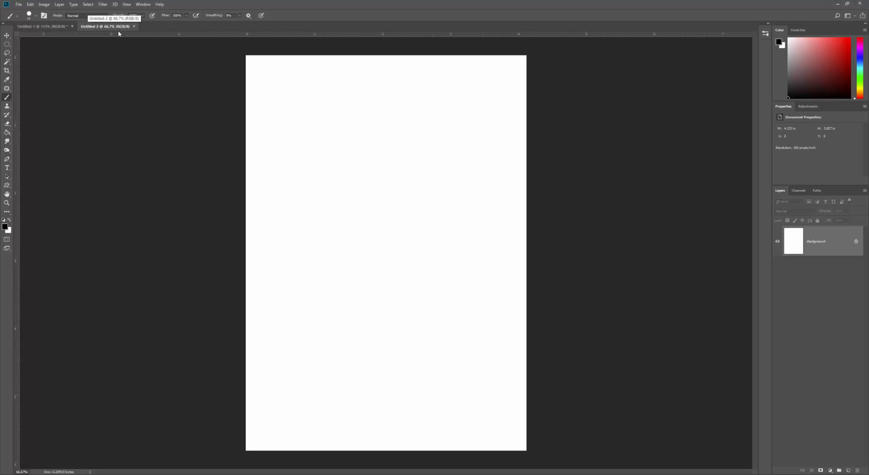
Switch to the Untitled-1 document and back to Untitled-2, and try zooming and panning its blank page.
left_click(50, 27)
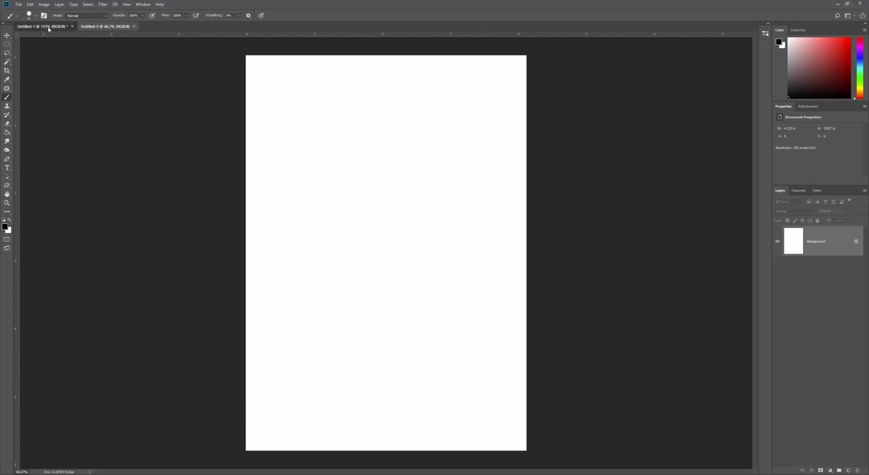
left_click(102, 27)
key("ctrl+minus")
scroll(483, 226, "up", 4)
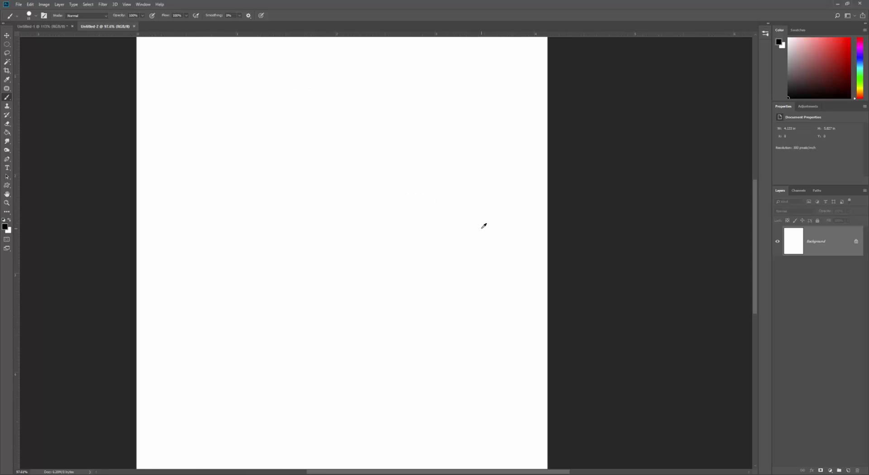
scroll(482, 224, "down", 3)
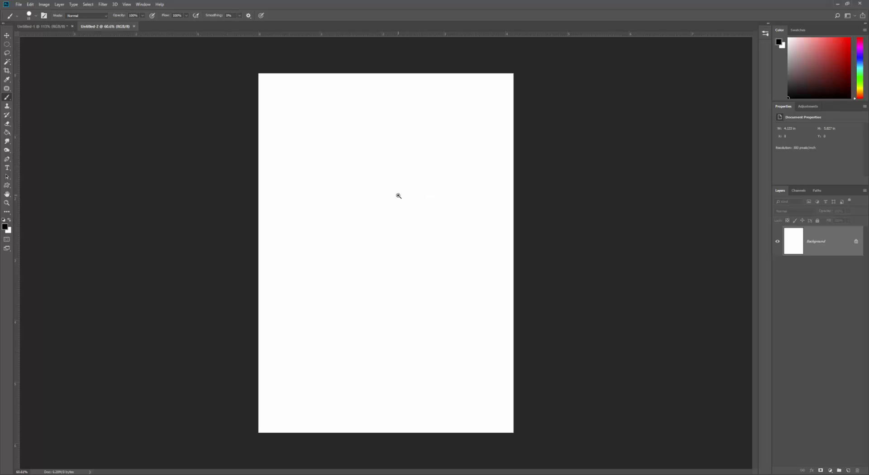
mouse_move(402, 198)
left_mouse_down()
mouse_move(392, 196)
mouse_move(421, 198)
mouse_move(401, 202)
mouse_move(417, 201)
mouse_move(403, 205)
mouse_move(424, 208)
mouse_move(415, 204)
mouse_move(433, 219)
left_mouse_up()
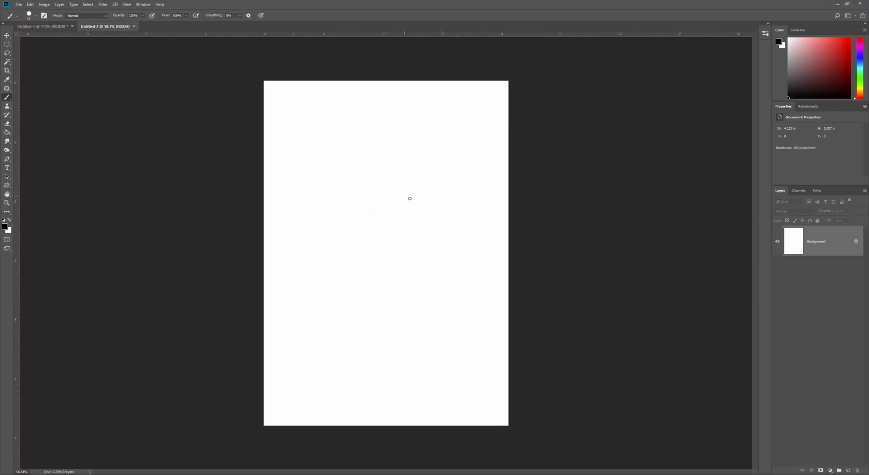
mouse_move(404, 209)
left_mouse_down()
mouse_move(442, 192)
mouse_move(404, 231)
mouse_move(446, 215)
mouse_move(420, 207)
mouse_move(445, 208)
mouse_move(430, 212)
left_mouse_up()
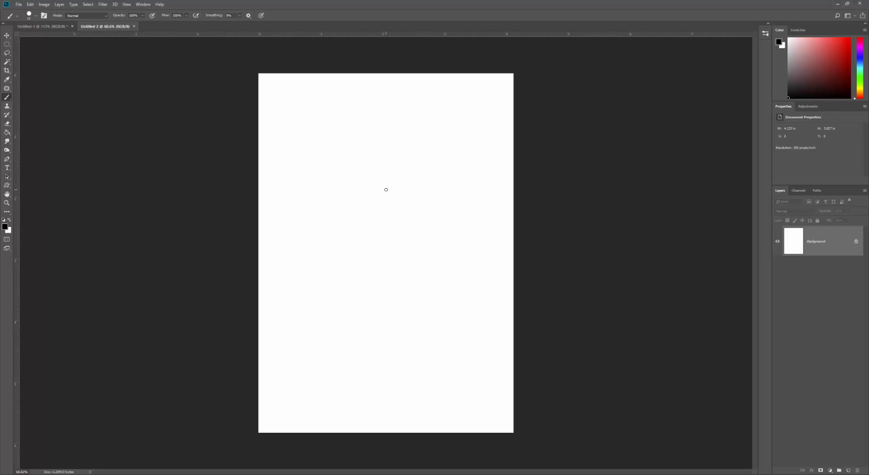
Cycle through the screen modes back to the standard view, and hide and restore all the panels.
key("f")
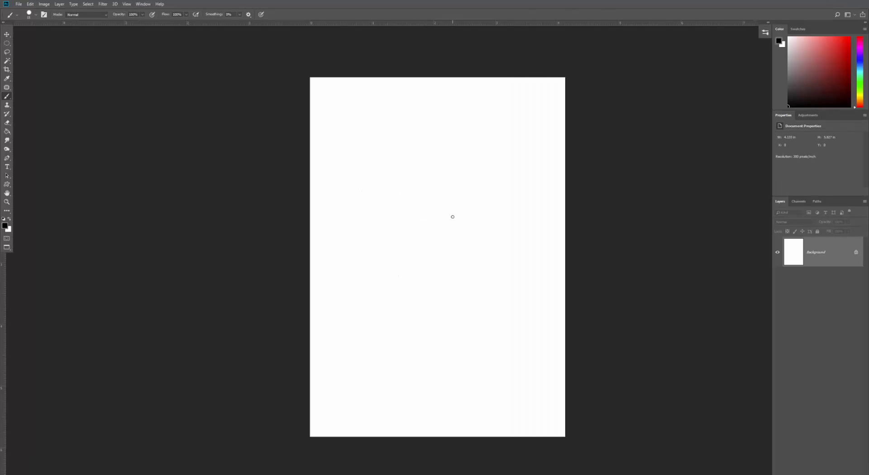
mouse_move(484, 186)
left_mouse_down()
mouse_move(368, 225)
mouse_move(444, 194)
mouse_move(542, 259)
mouse_move(432, 252)
mouse_move(429, 213)
mouse_move(458, 233)
mouse_move(438, 220)
left_mouse_up()
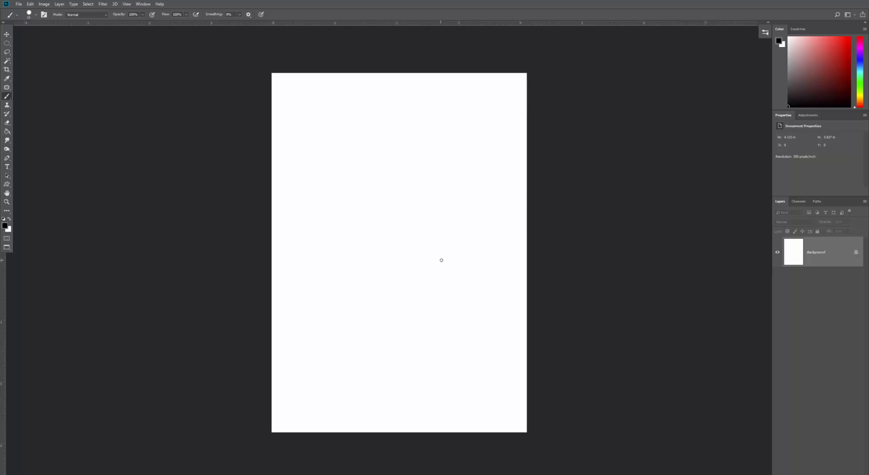
key("f")
key("f")
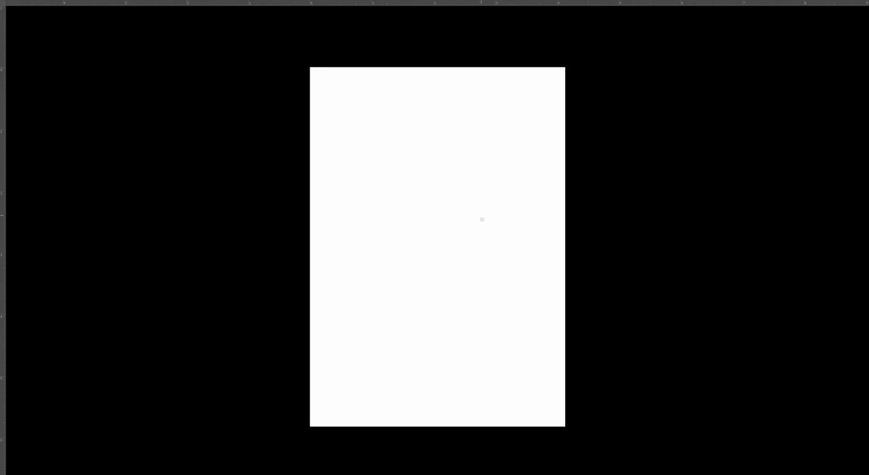
mouse_move(481, 223)
left_mouse_down()
mouse_move(458, 225)
mouse_move(475, 211)
mouse_move(535, 241)
mouse_move(444, 246)
mouse_move(439, 218)
mouse_move(496, 224)
mouse_move(450, 236)
left_mouse_up()
key("f")
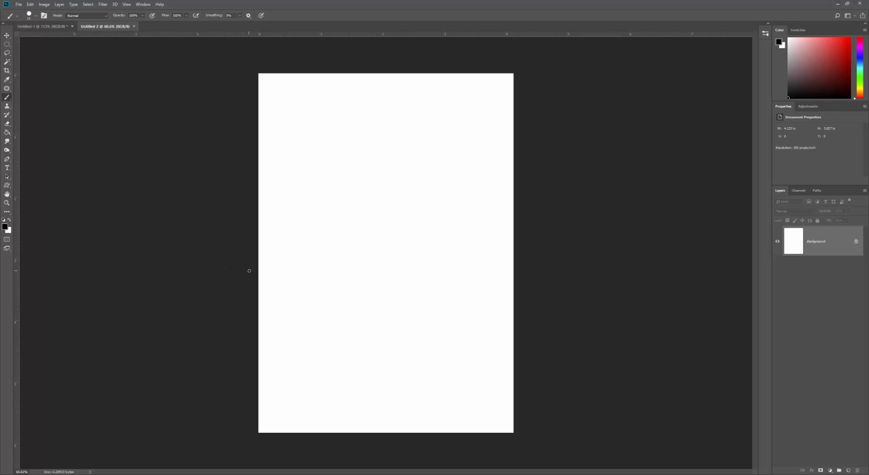
key("f")
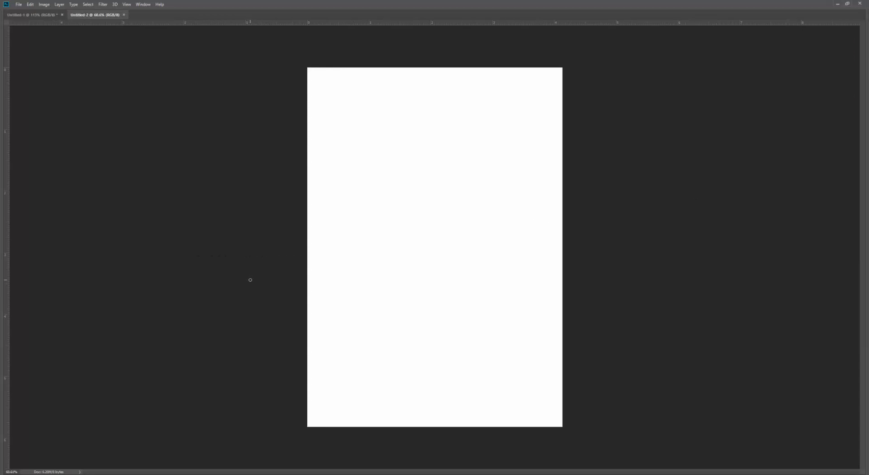
key("Tab")
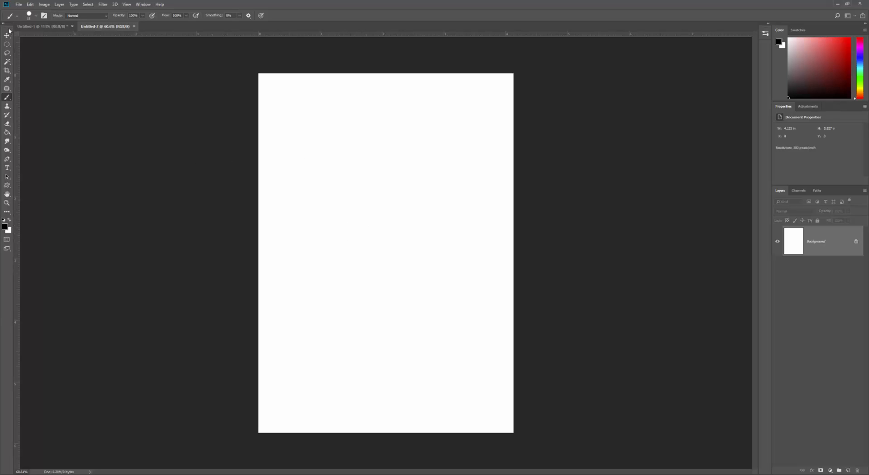
Switch to the Pencil Tool and return to the Brush Tool.
left_click(9, 101)
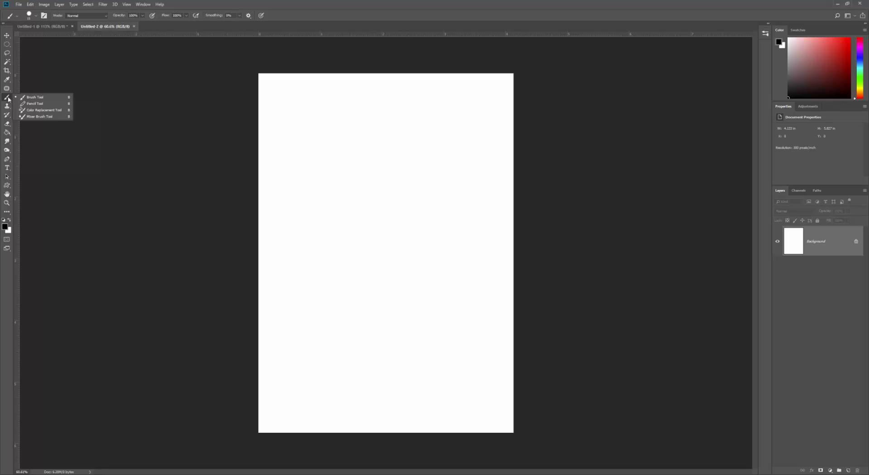
left_click(35, 104)
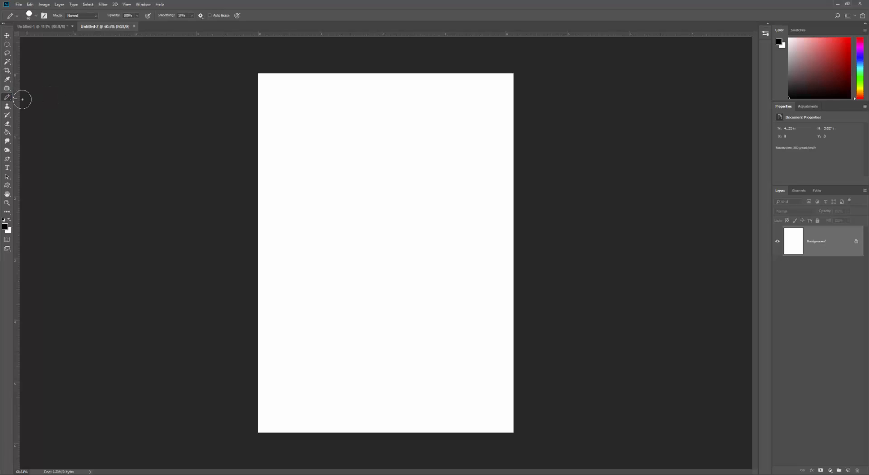
right_click(6, 97)
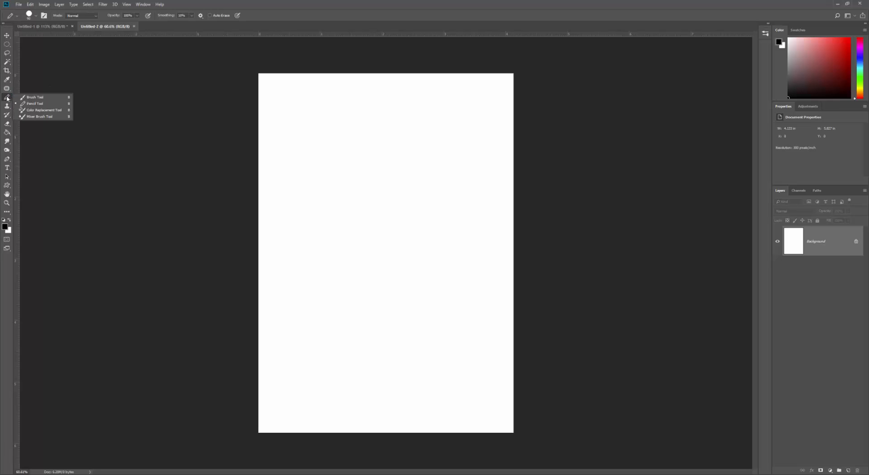
left_click(42, 98)
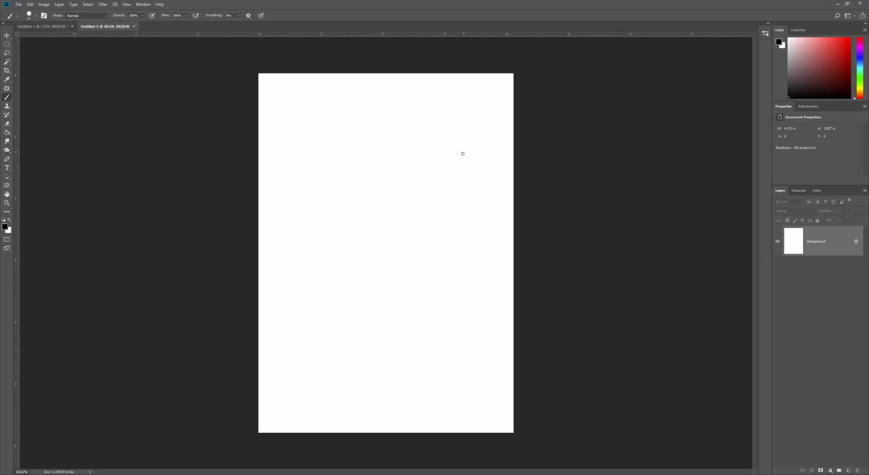
Scribble a looping black brush stroke across the middle of the page and undo it.
mouse_move(325, 229)
left_mouse_down()
mouse_move(362, 159)
mouse_move(461, 196)
mouse_move(376, 211)
mouse_move(447, 199)
left_mouse_up()
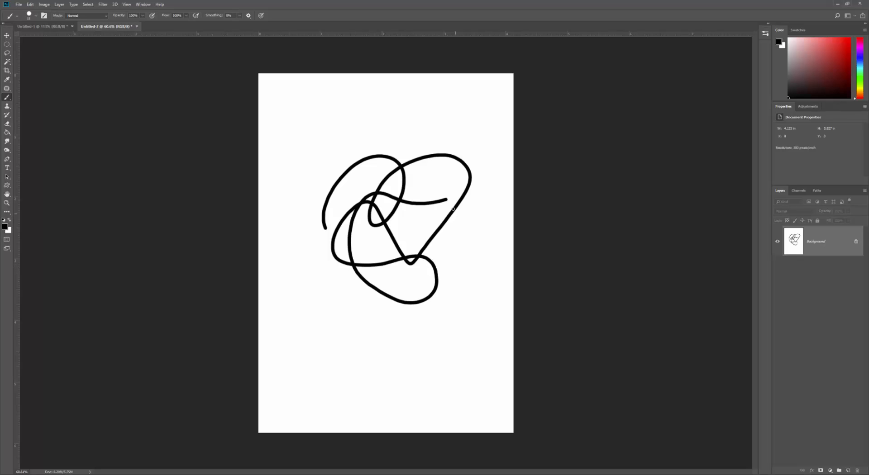
key("ctrl+z")
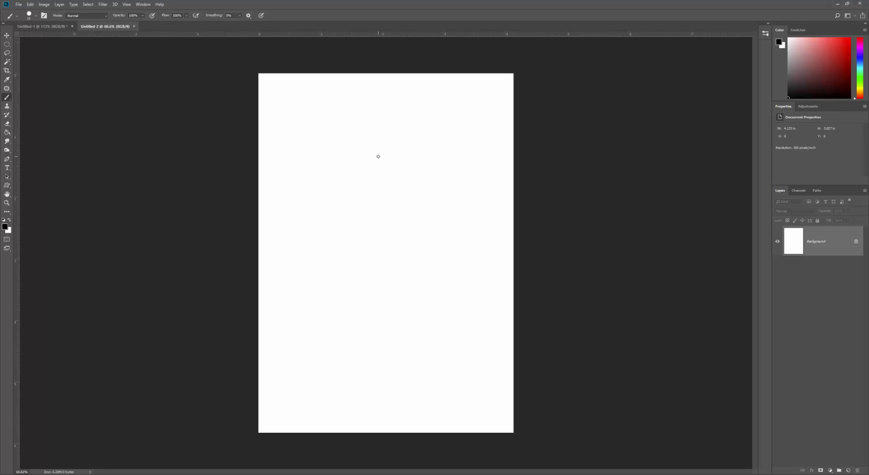
Bring up the brush preset picker at several different spots on the page.
right_click(382, 152)
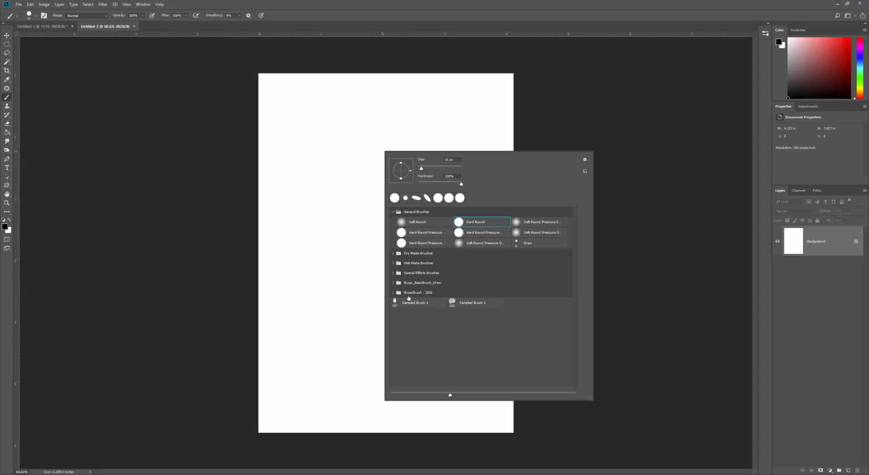
right_click(297, 97)
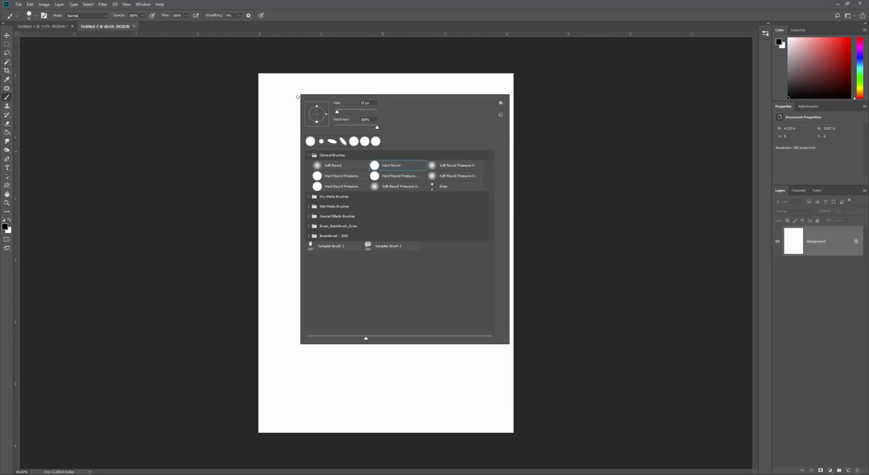
right_click(474, 82)
right_click(380, 264)
right_click(323, 135)
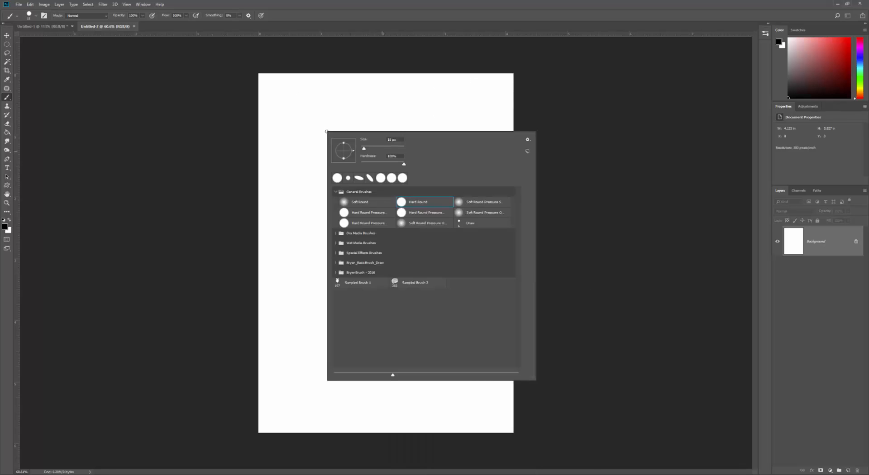
right_click(462, 99)
right_click(300, 168)
right_click(412, 143)
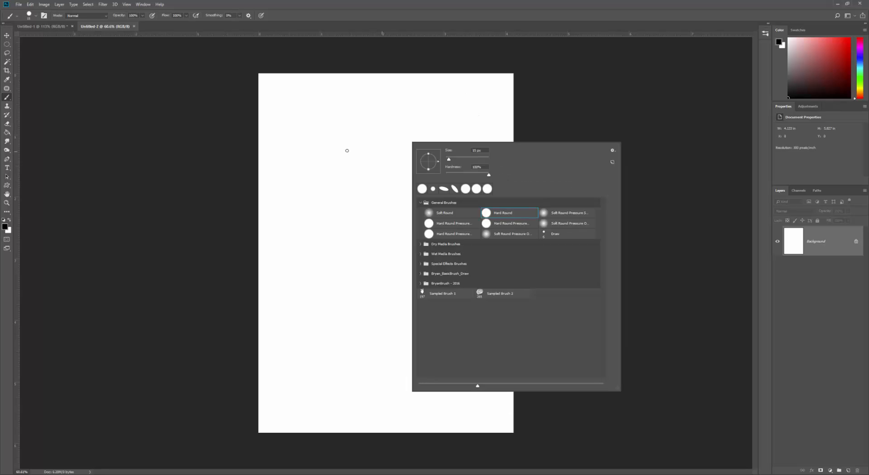
right_click(346, 150)
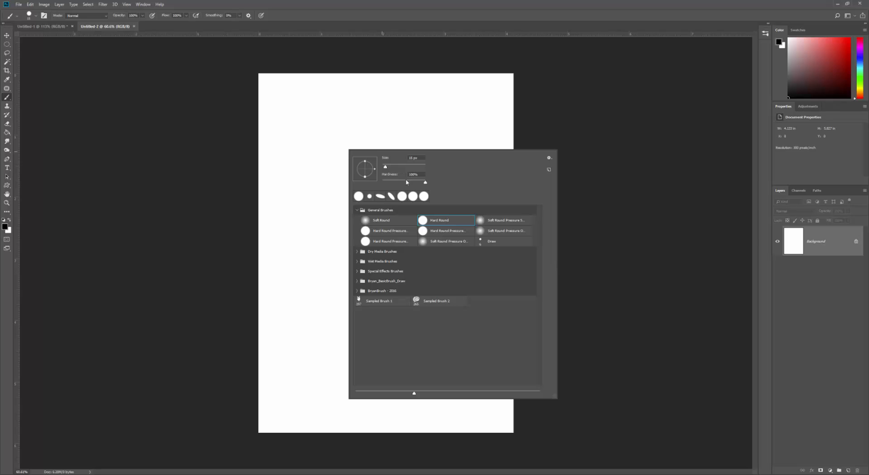
Select a textured brush from the Dry Media Brushes group and view the brush picker's options.
left_click(356, 211)
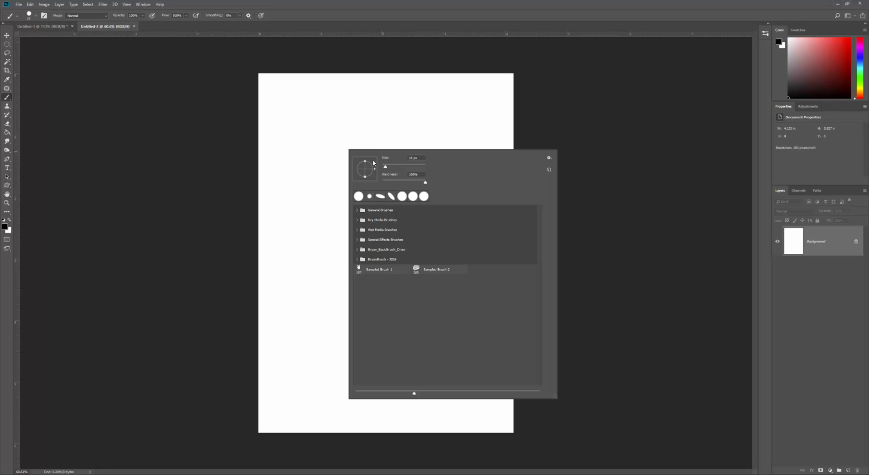
left_click(368, 211)
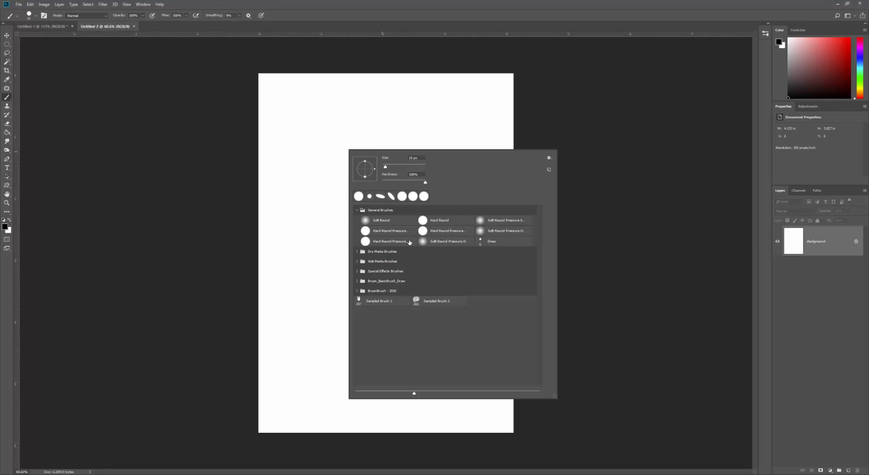
left_click(358, 252)
left_click(412, 271)
left_click(549, 158)
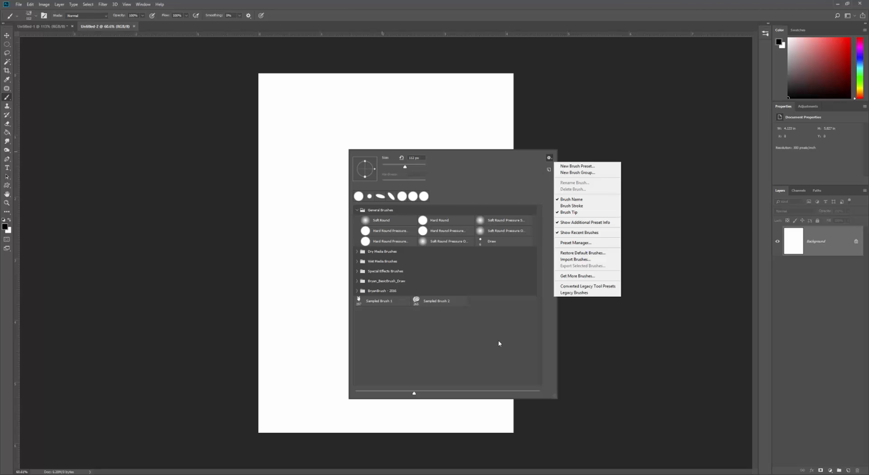
left_click(550, 158)
Reopen the brush preset picker on the page and adjust the textured brush's size.
right_click(344, 128)
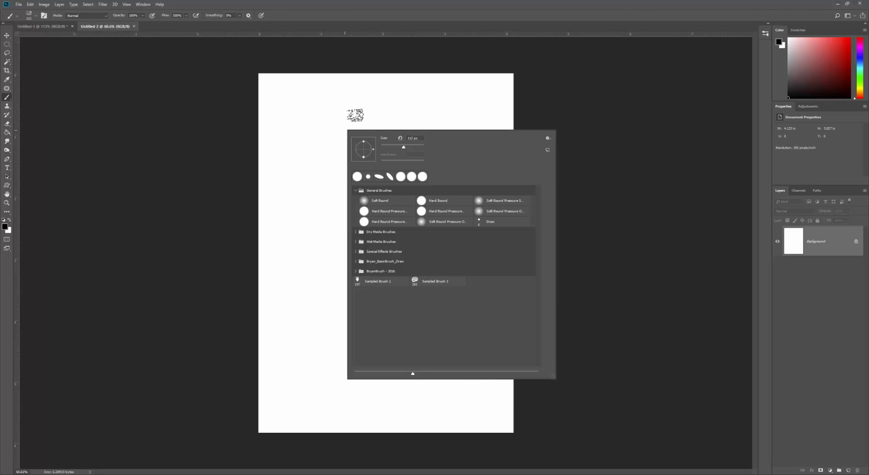
right_click(317, 168)
right_click(410, 118)
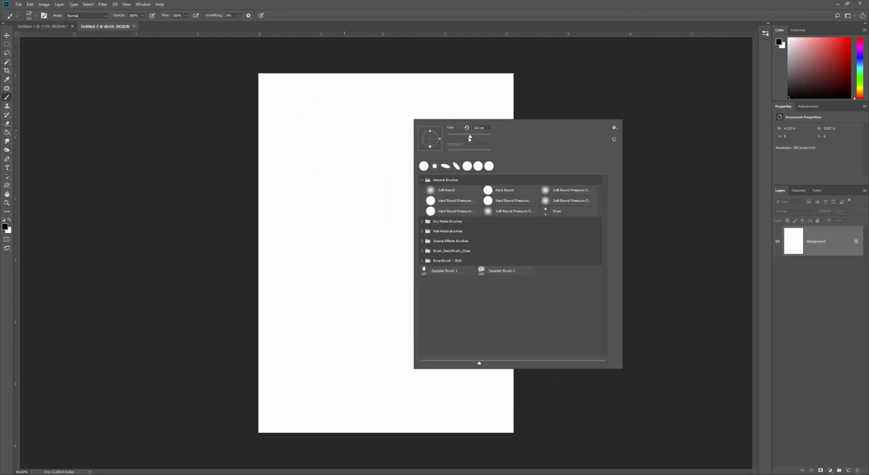
mouse_move(470, 137)
left_mouse_down()
mouse_move(481, 140)
mouse_move(459, 141)
mouse_move(485, 137)
mouse_move(469, 144)
left_mouse_up()
left_click(563, 86)
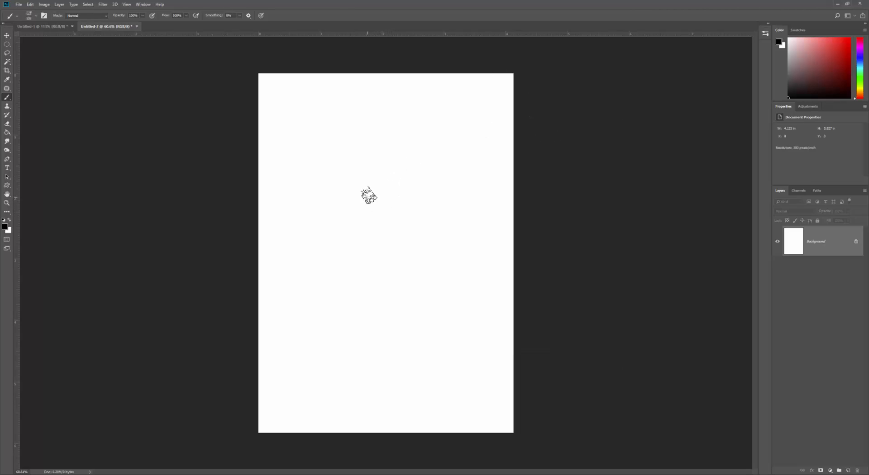
Paint an opening and a closing square bracket side by side in the upper half of the page.
mouse_move(343, 159)
left_mouse_down()
mouse_move(307, 162)
mouse_move(336, 216)
left_mouse_up()
mouse_move(392, 159)
left_mouse_down()
mouse_move(424, 163)
mouse_move(400, 227)
left_mouse_up()
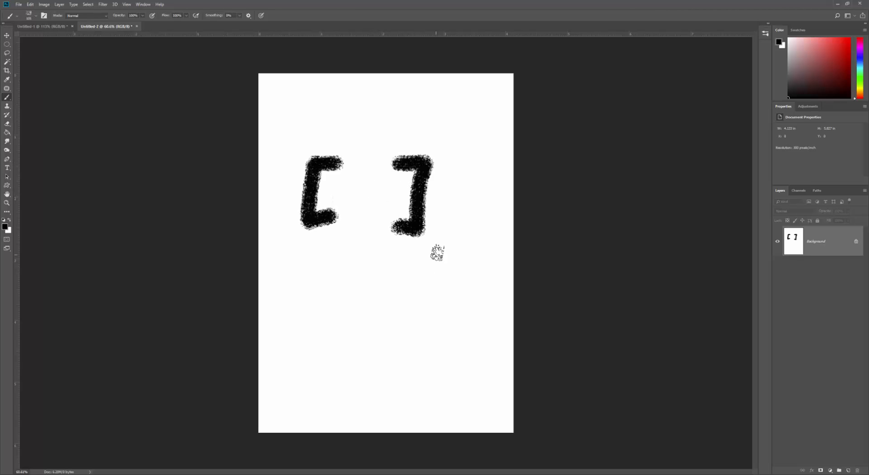
Decrease and greatly increase the brush size, and paint one large textured black blob below the brackets.
key("bracketleft")
key("bracketleft")
key("bracketleft")
key("bracketright")
key("bracketright")
key("bracketright")
key("bracketright")
key("bracketright")
key("bracketright")
key("bracketright")
key("bracketright")
key("bracketright")
key("bracketright")
key("bracketright")
key("bracketright")
left_click(366, 305)
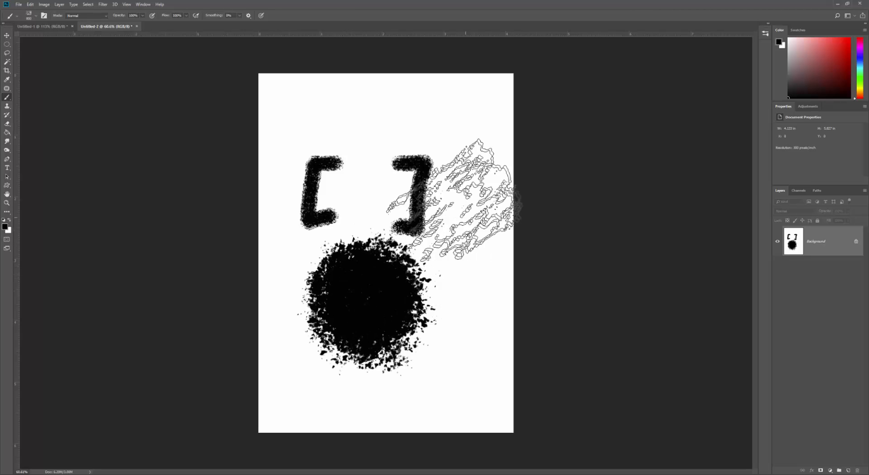
Undo and redo the large textured blob several times.
key("ctrl+z")
key("ctrl+shift+z")
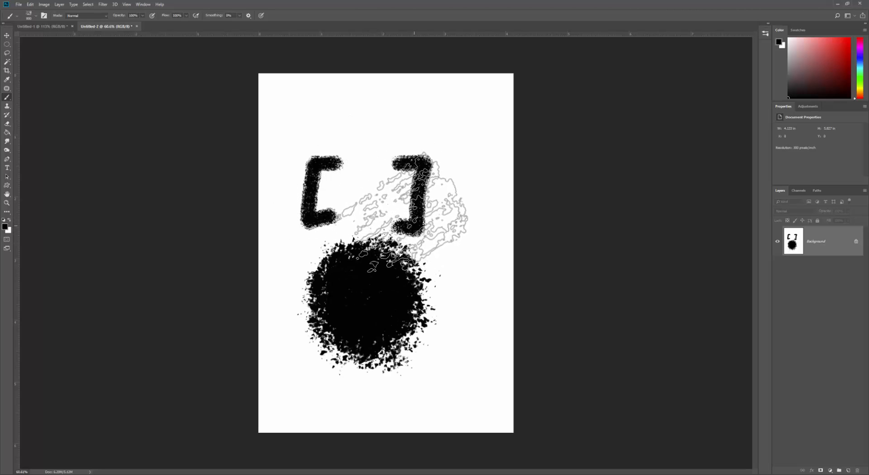
key("ctrl+z")
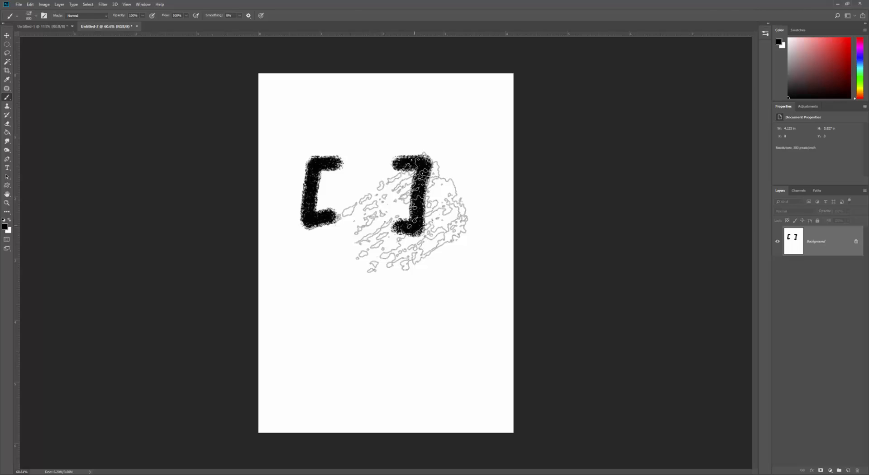
key("ctrl+shift+z")
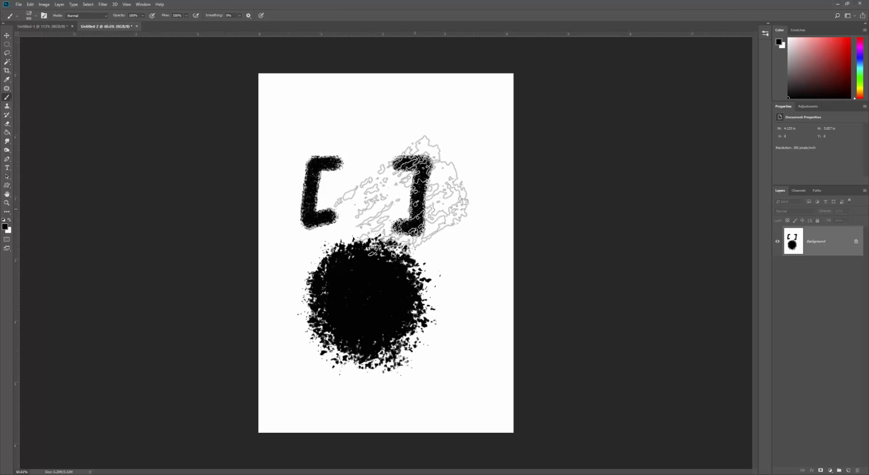
key("ctrl+z")
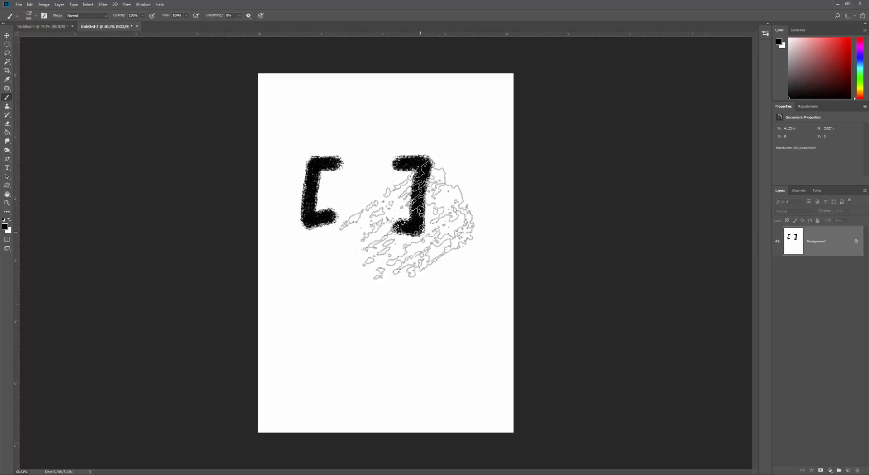
key("ctrl+shift+z")
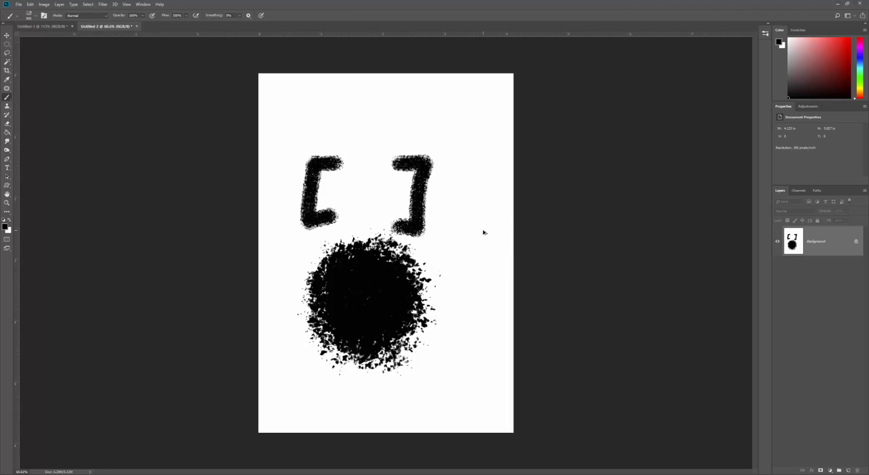
Undo the blob and both bracket strokes so the page is blank.
key("ctrl+z")
key("ctrl+z")
key("ctrl+z")
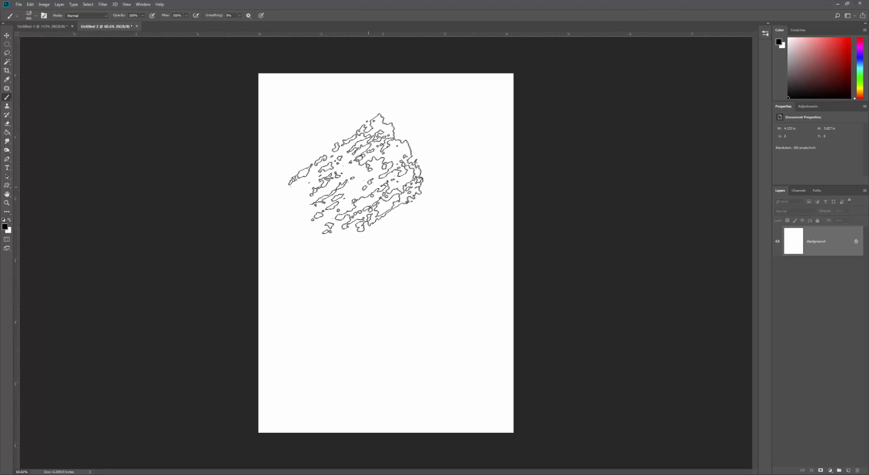
Reduce the textured brush's size to 175 px, and try a short black stroke in the upper half of the page before undoing it.
right_click(379, 186)
key("Escape")
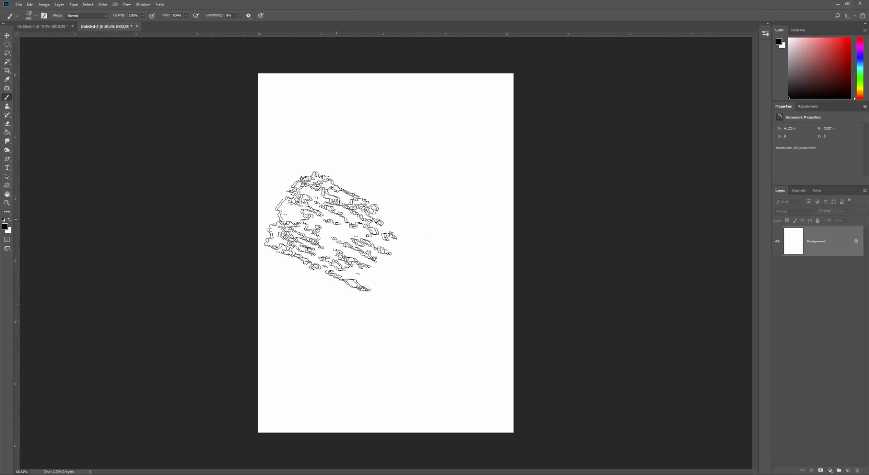
left_click(7, 79)
left_click(7, 97)
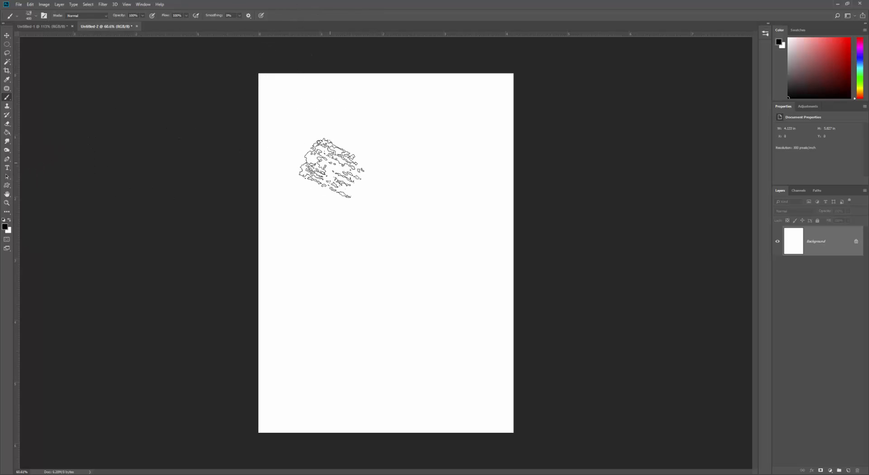
key("bracketleft")
key("bracketleft")
key("bracketleft")
key("bracketleft")
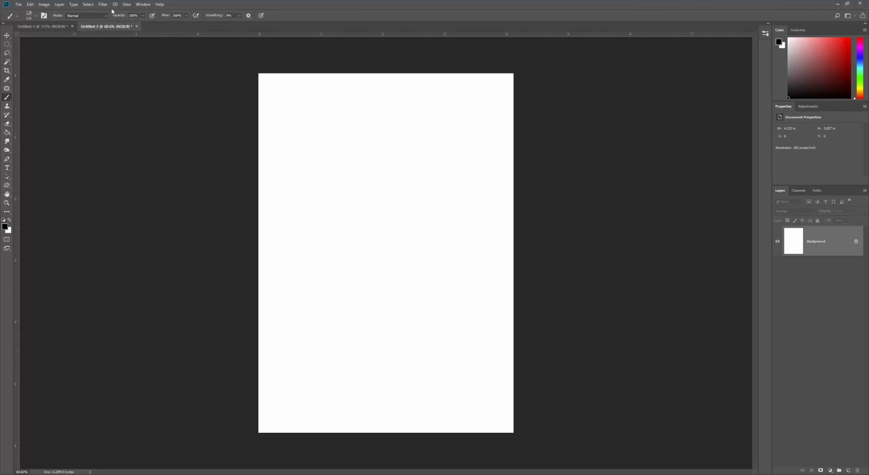
left_click_drag(369, 133, 420, 195)
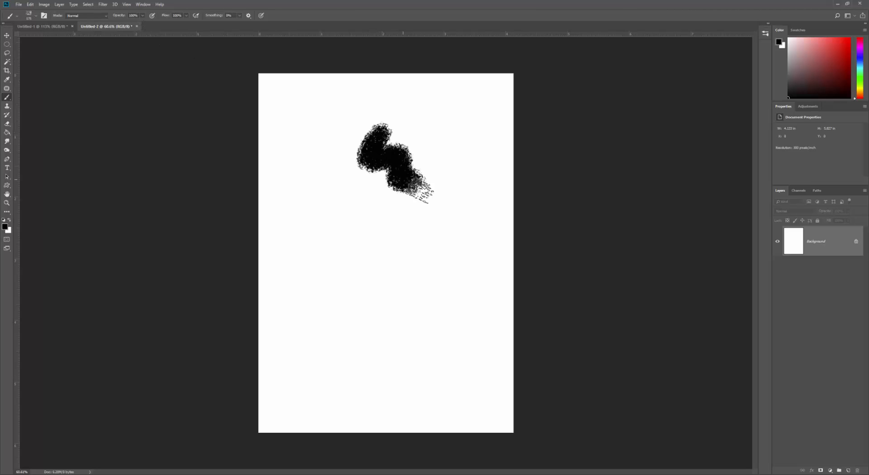
key("ctrl+z")
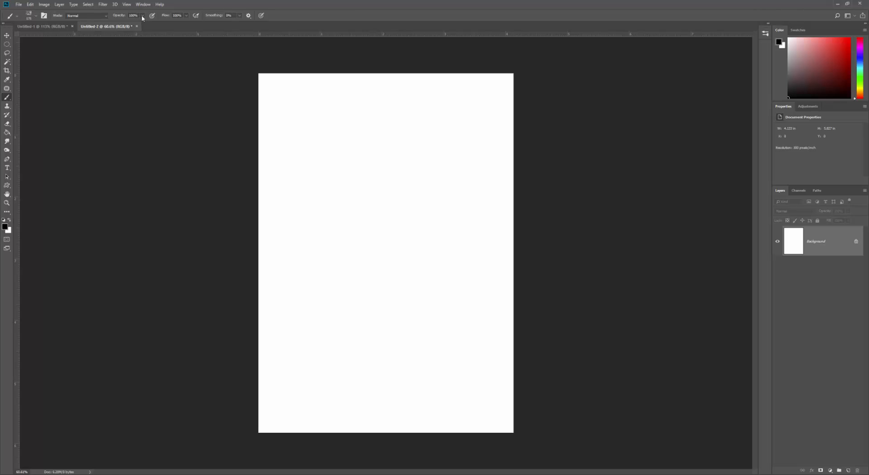
Paint three wavy strokes side by side across the upper page, one at reduced opacity, one at 40% and one at 100%.
left_click(142, 17)
left_click_drag(142, 25, 122, 18)
left_click(123, 18)
mouse_move(400, 123)
left_mouse_down()
mouse_move(389, 140)
mouse_move(401, 209)
left_mouse_up()
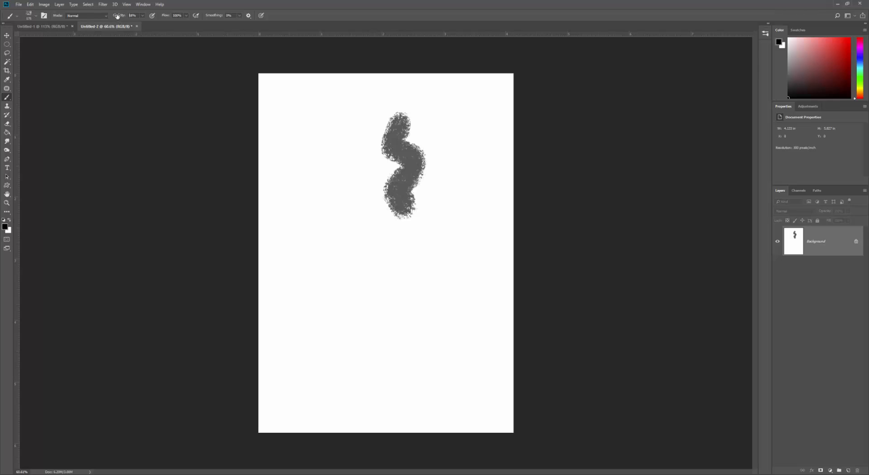
left_click_drag(118, 16, 113, 18)
mouse_move(316, 117)
left_mouse_down()
mouse_move(306, 149)
mouse_move(309, 212)
mouse_move(322, 233)
left_mouse_up()
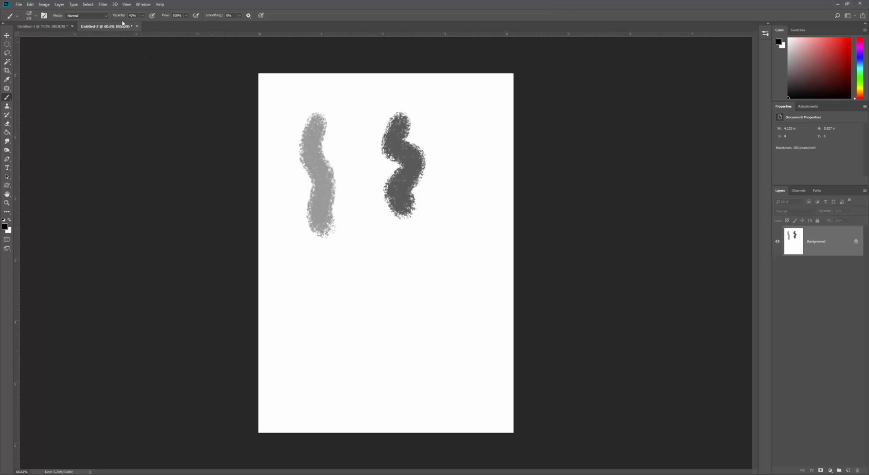
key("0")
left_click_drag(469, 108, 449, 217)
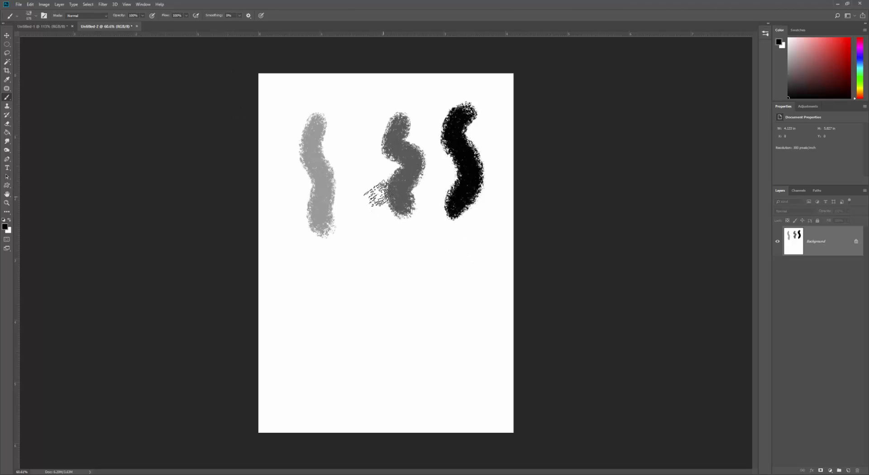
Undo the three wavy strokes painted at different opacities.
key("ctrl+z")
key("ctrl+z")
key("ctrl+z")
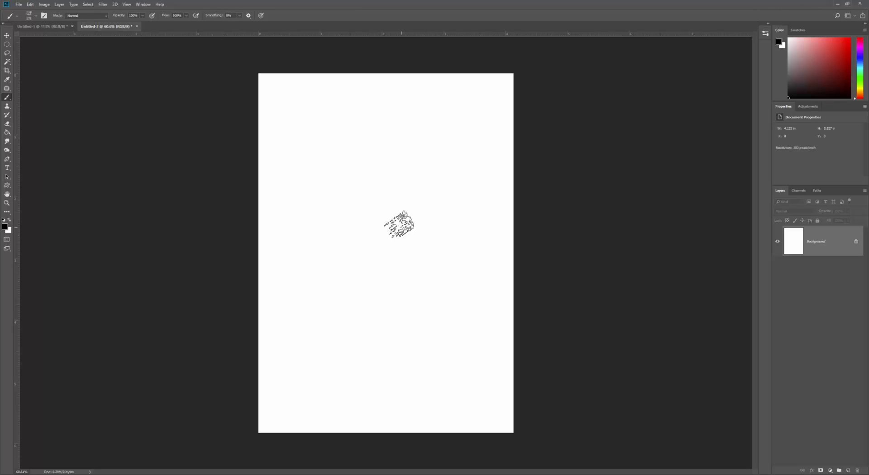
Show the brush tip shape settings and switch to the Hard Round brush from the General Brushes group.
key("F5")
left_click(648, 105)
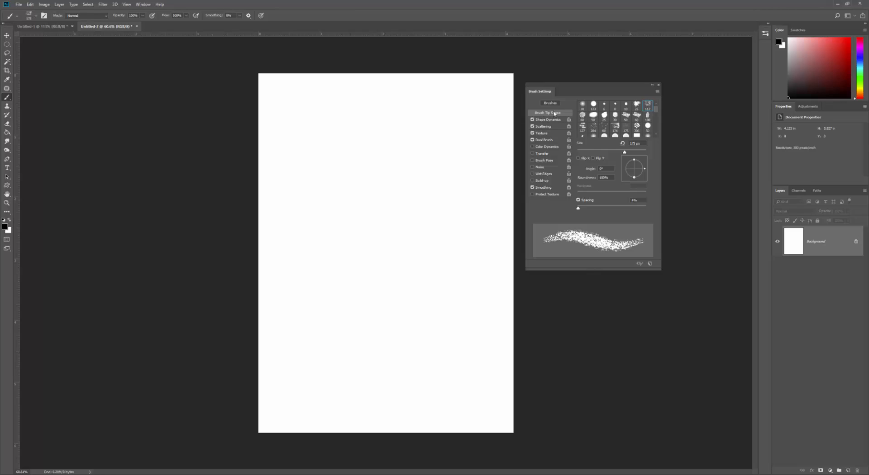
right_click(409, 140)
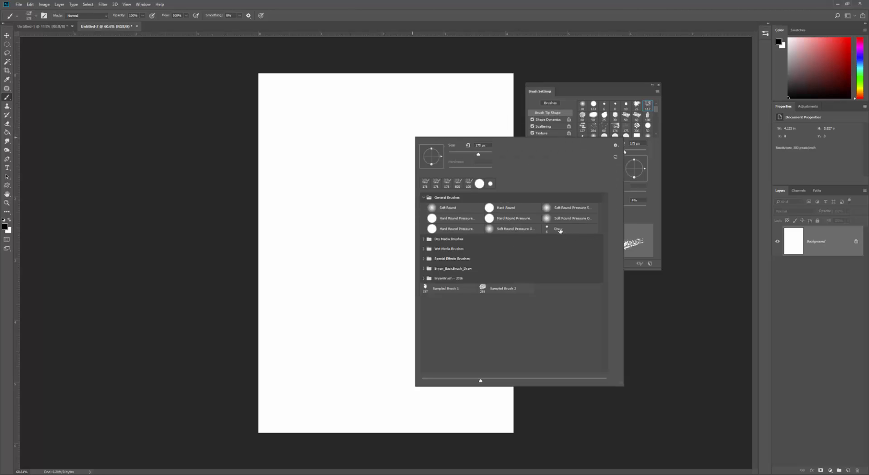
double_click(490, 208)
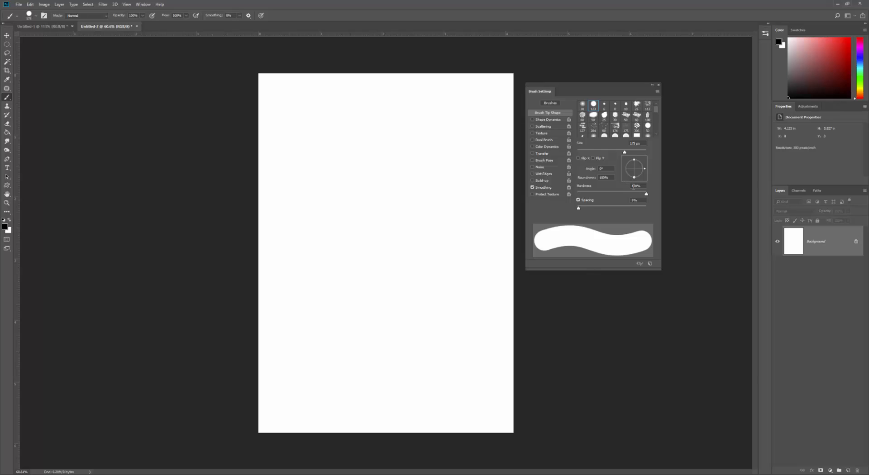
Flatten the round tip to about 40% roundness with very wide spacing, and paint a rising diagonal trail of separate black ellipses.
left_click_drag(633, 160, 633, 164)
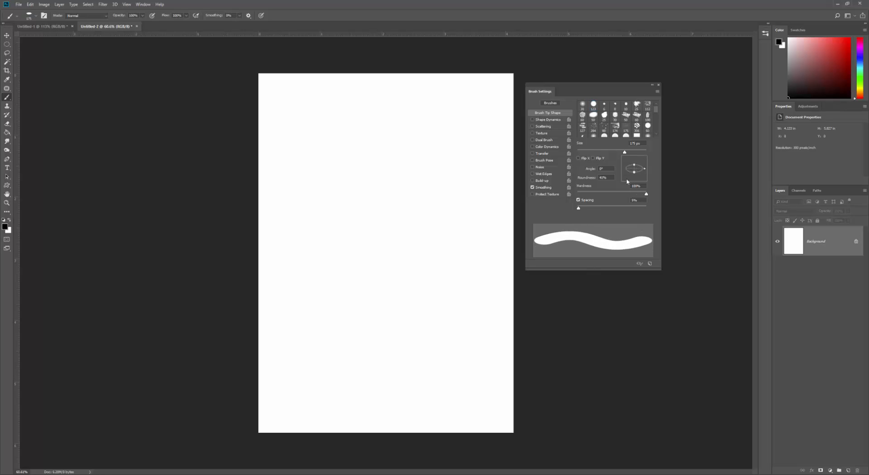
left_click_drag(583, 209, 634, 208)
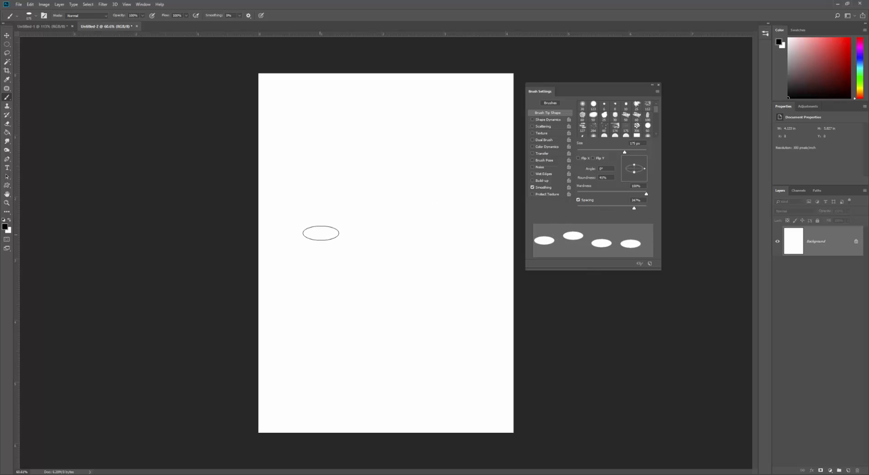
mouse_move(320, 233)
left_mouse_down()
mouse_move(449, 166)
mouse_move(470, 120)
left_mouse_up()
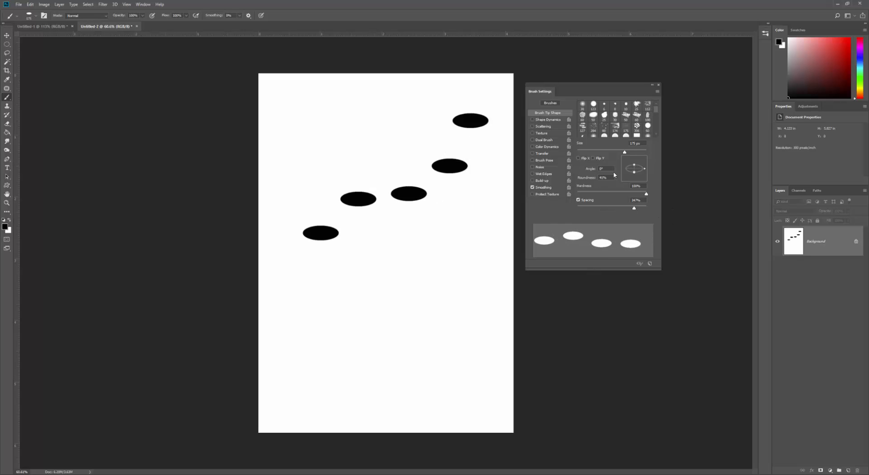
Reduce the brush spacing to 9% and tilt the elliptical tip steeply, trying it with a short stroke that is undone.
left_click_drag(631, 206, 580, 208)
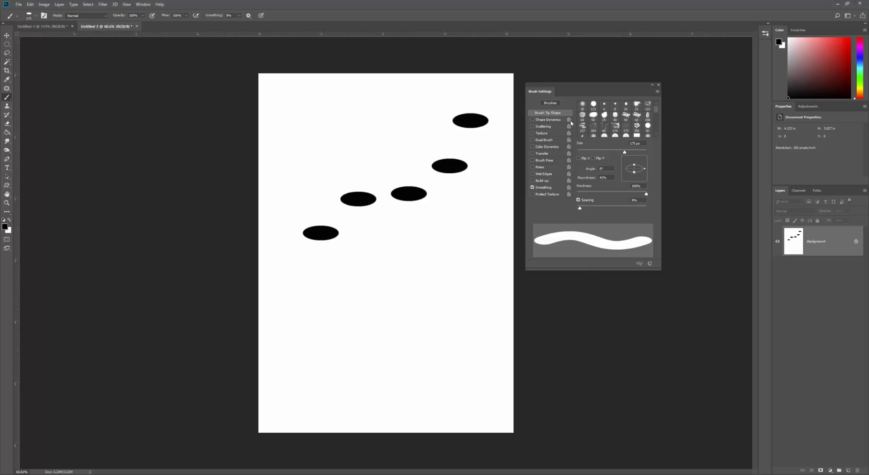
left_click_drag(646, 170, 628, 176)
left_click_drag(362, 123, 388, 134)
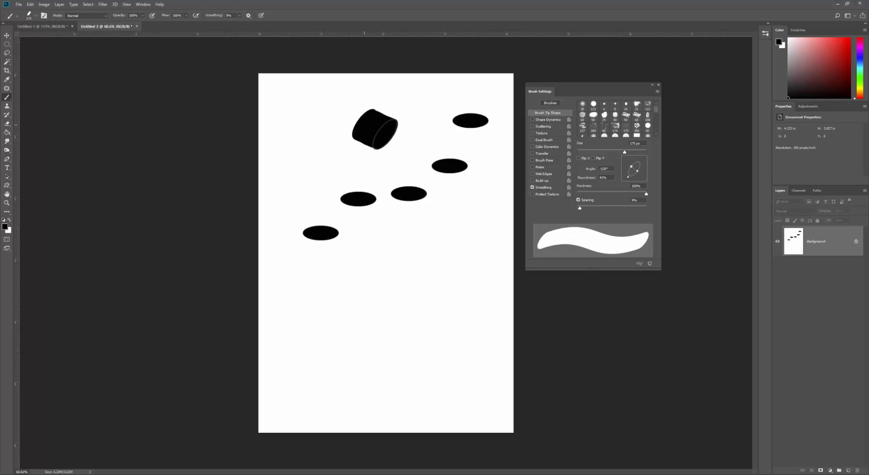
key("ctrl+z")
Adjust the elliptical tip's angle in the brush preset picker, and refine it to about 20° in the brush settings.
right_click(381, 132)
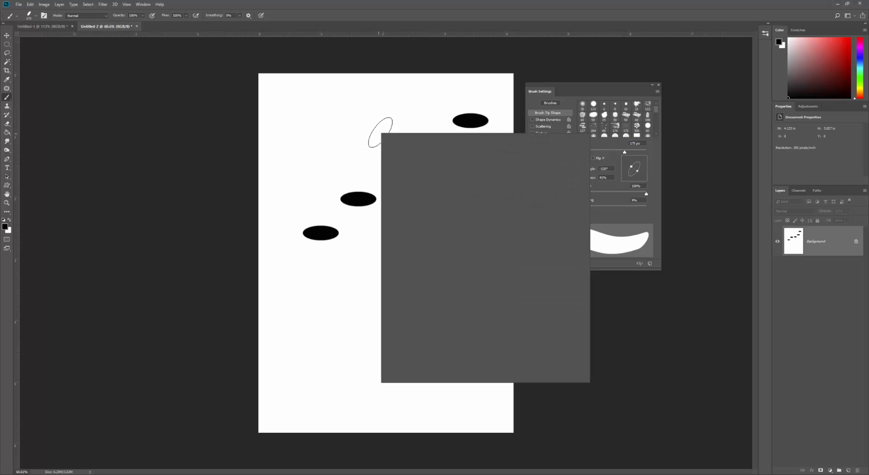
mouse_move(394, 162)
left_mouse_down()
mouse_move(393, 145)
mouse_move(403, 154)
left_mouse_up()
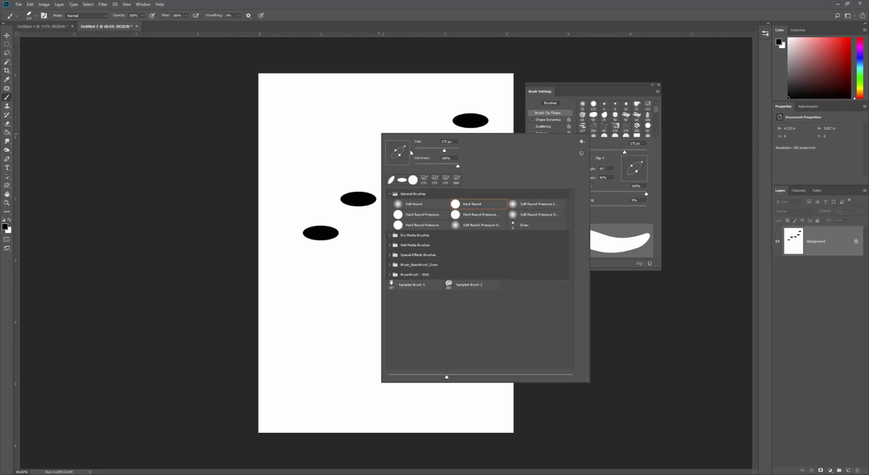
left_click(654, 219)
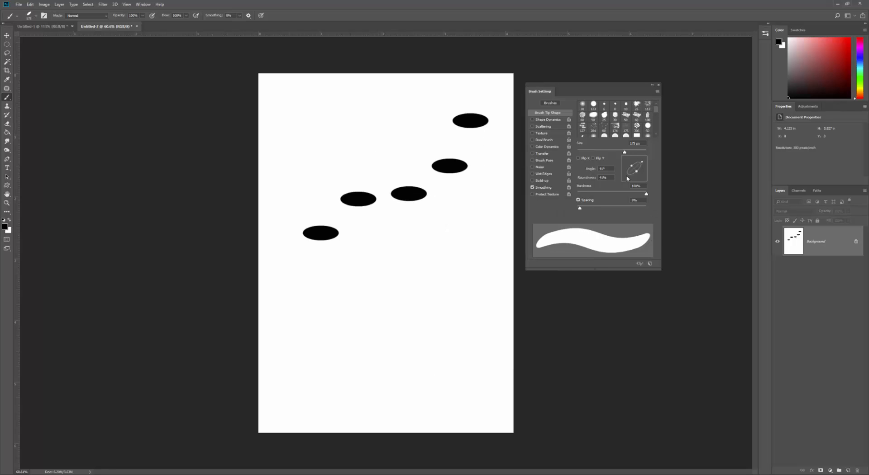
left_click_drag(640, 163, 640, 166)
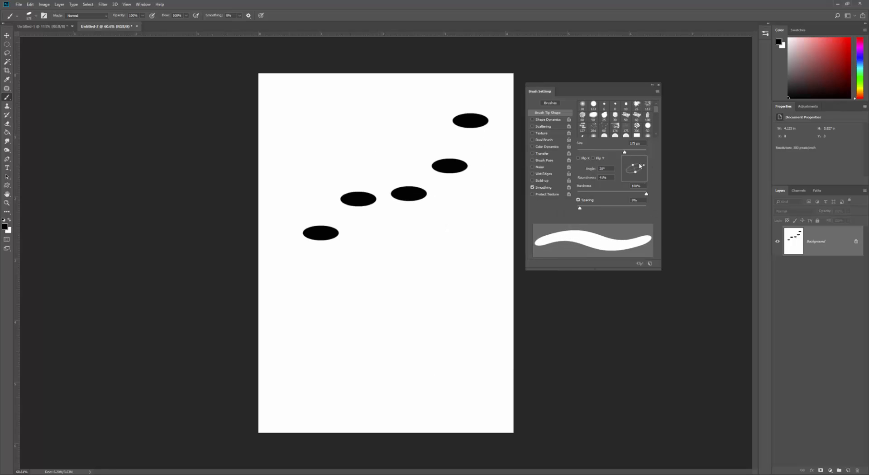
Clear the page to white and enable Shape Dynamics with the size jitter control set to Pen Pressure.
left_click(554, 121)
key("ctrl+BackSpace")
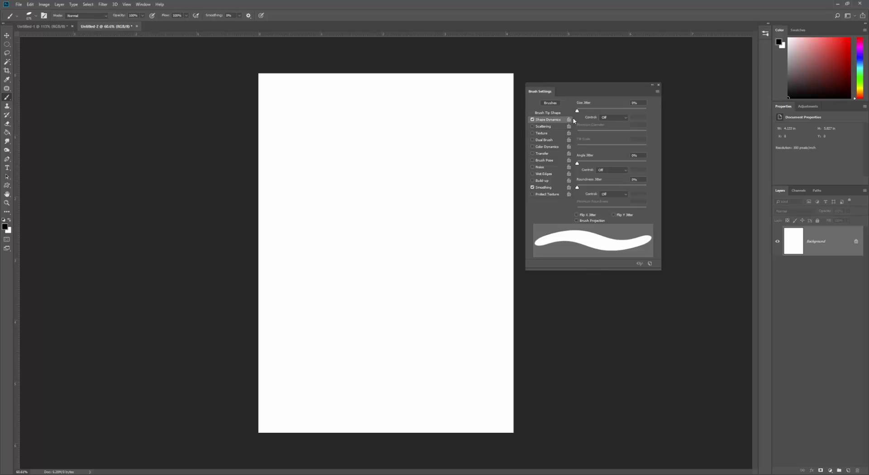
left_click(620, 118)
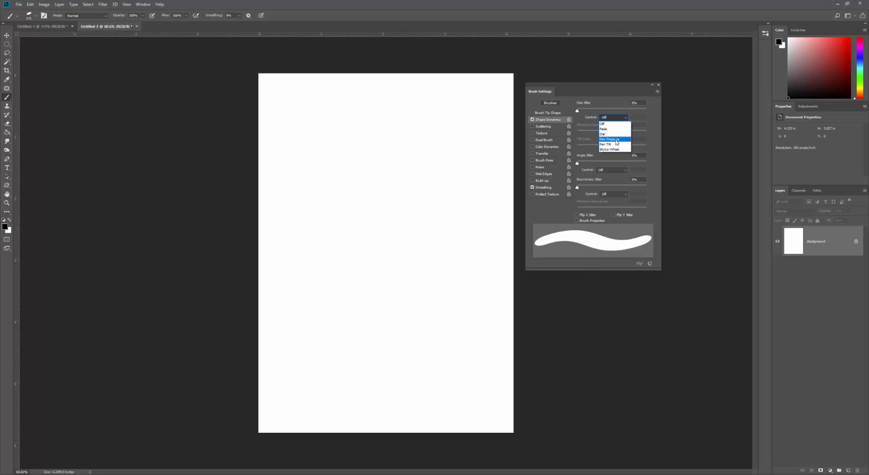
left_click(615, 142)
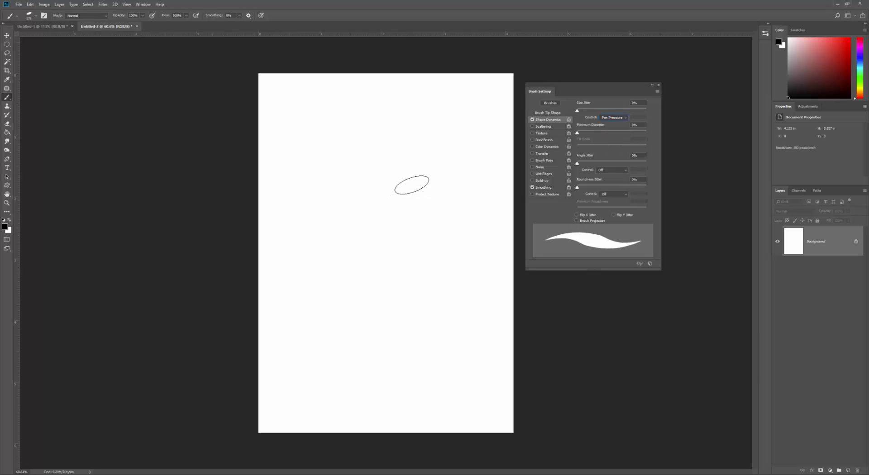
Undo a short trial stroke and paint a long wavy black stroke down the middle of the page, tapering to a thin end.
mouse_move(400, 111)
left_mouse_down()
mouse_move(392, 148)
mouse_move(398, 160)
left_mouse_up()
key("ctrl+z")
mouse_move(374, 117)
left_mouse_down()
mouse_move(395, 206)
mouse_move(383, 262)
mouse_move(393, 331)
left_mouse_up()
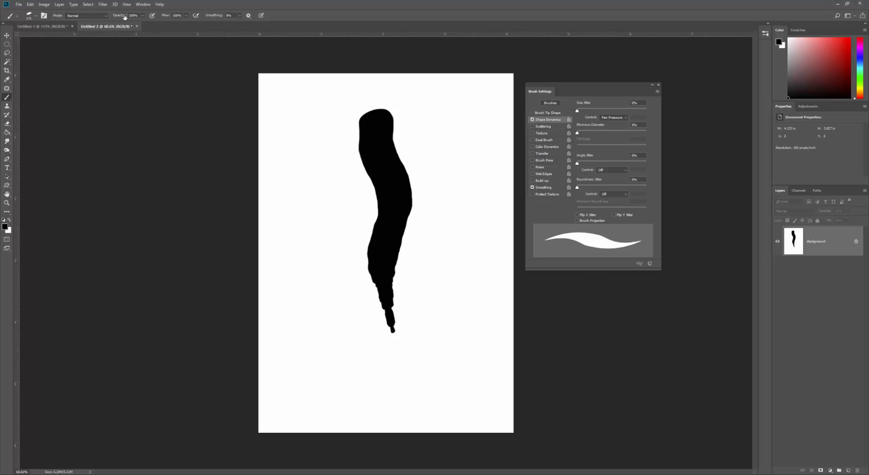
Enable Transfer with opacity jitter controlled by Pen Pressure, and paint a fading vertical stroke beside the tapered one.
left_click(543, 153)
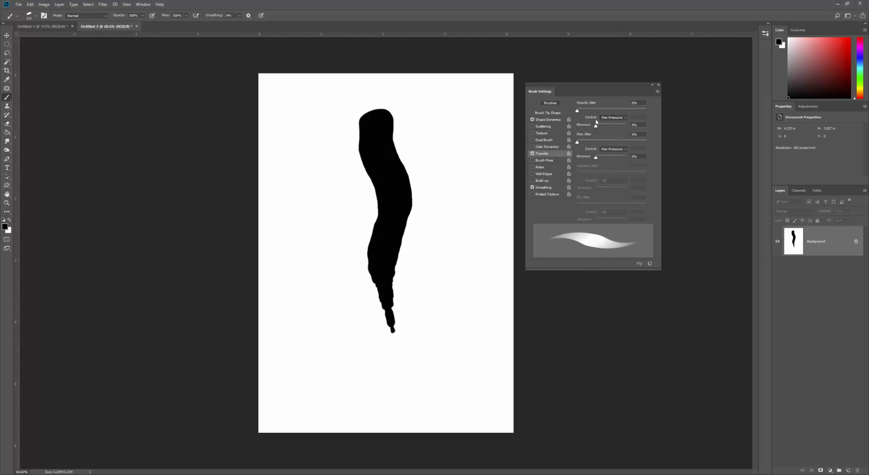
left_click(620, 119)
left_click(613, 141)
left_click_drag(446, 111, 461, 254)
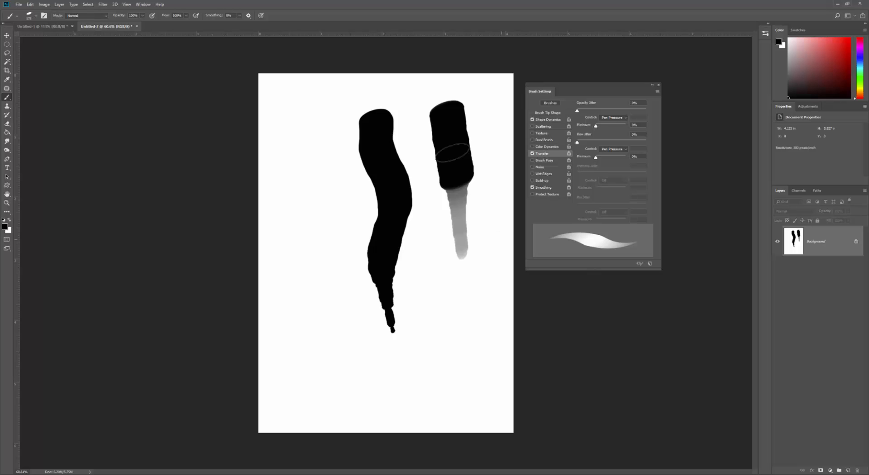
Undo the fading stroke and the tapered stroke.
key("ctrl+z")
key("ctrl+z")
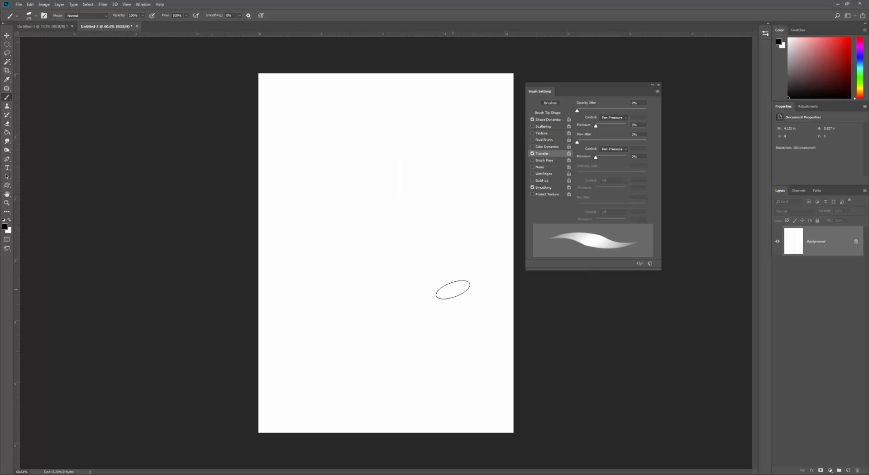
Reshape the flattened brush tip to a full circle and turn off Transfer and Shape Dynamics.
right_click(355, 183)
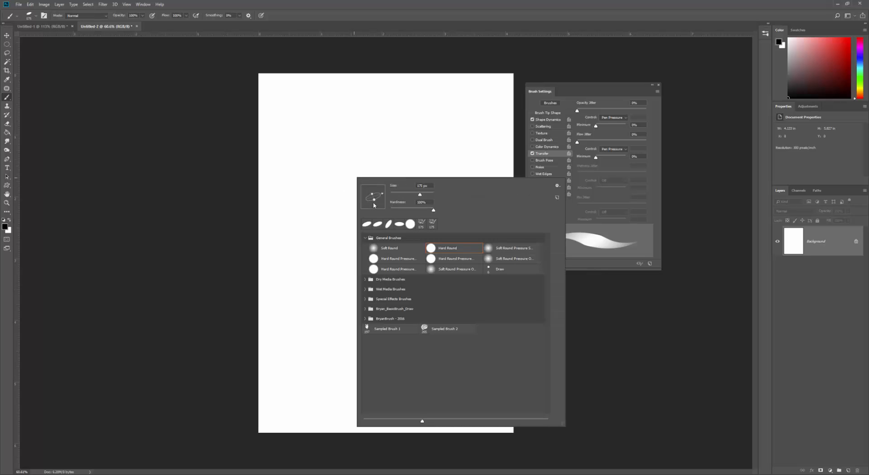
left_click_drag(374, 205, 375, 203)
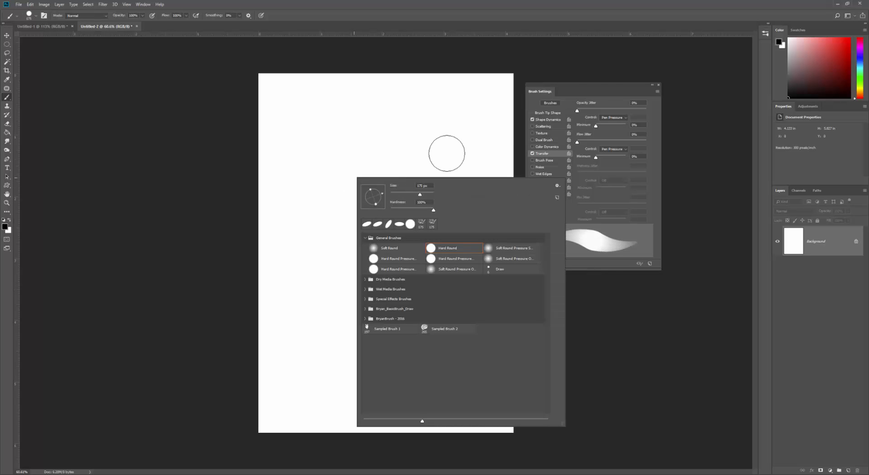
left_click(533, 153)
left_click(532, 120)
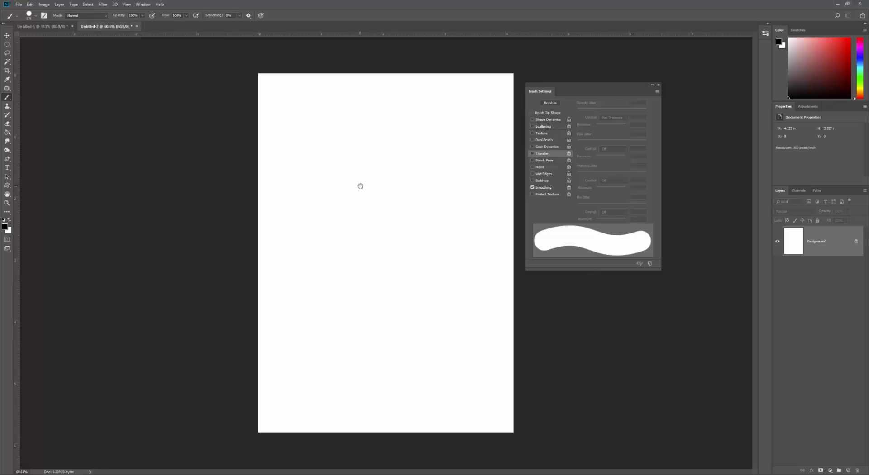
Shrink the hard round brush to a thin tip.
key("bracketleft")
key("bracketleft")
key("bracketleft")
key("bracketleft")
key("bracketleft")
key("bracketleft")
key("bracketleft")
key("bracketleft")
key("bracketleft")
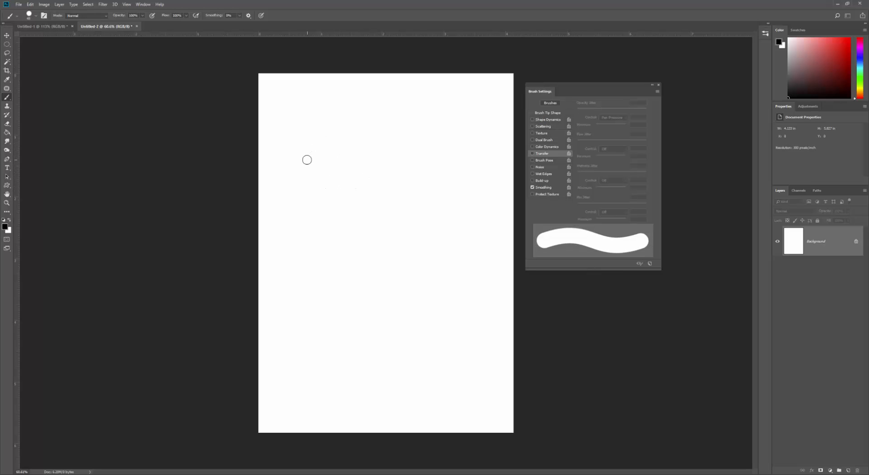
key("bracketleft")
key("bracketleft")
key("bracketleft")
key("bracketleft")
key("bracketleft")
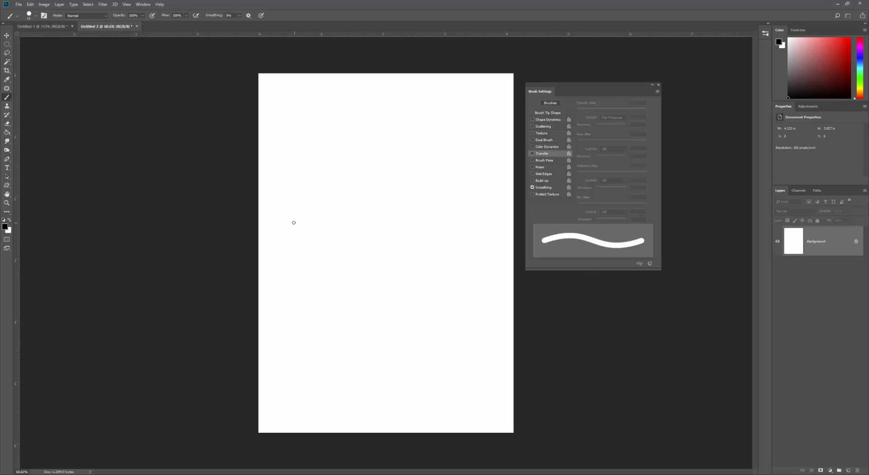
Paint a straight horizontal black line and a straight vertical one in the upper half of the page, undoing each.
left_click_drag(310, 191, 475, 190)
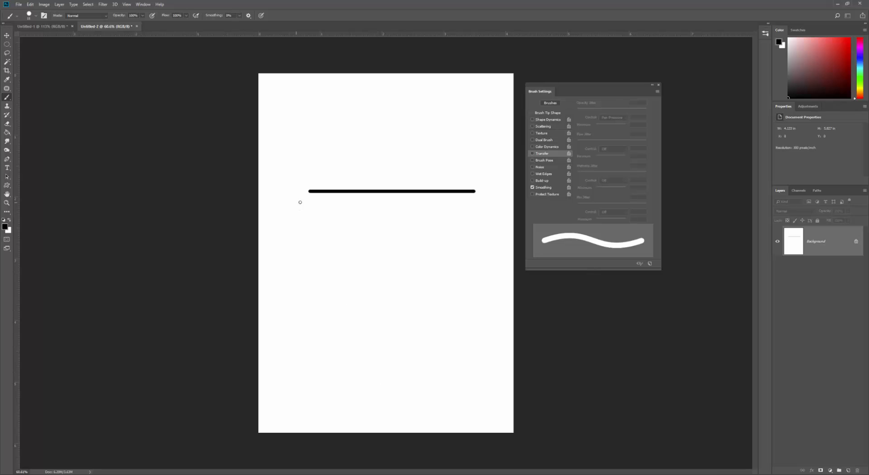
key("ctrl+z")
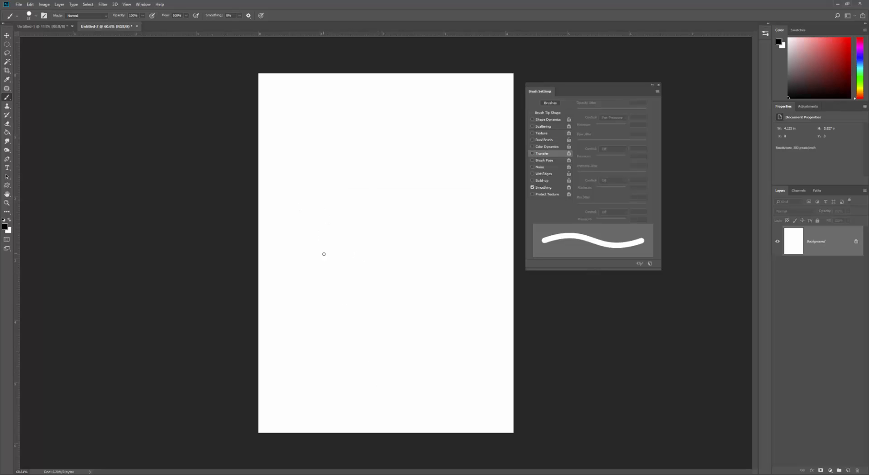
left_click_drag(326, 262, 326, 117)
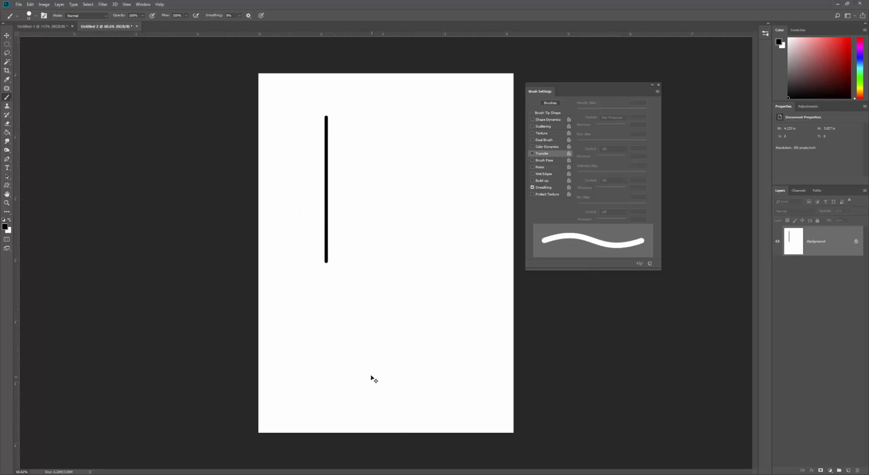
key("ctrl+z")
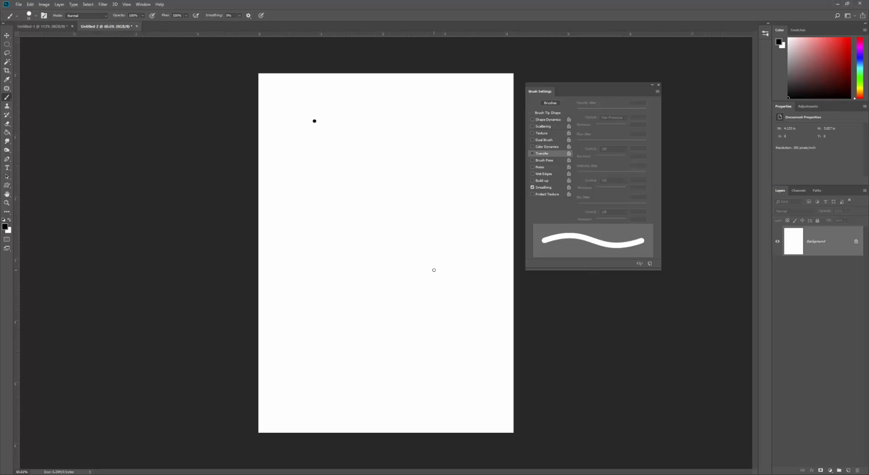
Paint connected straight black segments zigzagging down the page from the dot near its upper edge, and undo them all.
left_click(455, 143, "shift")
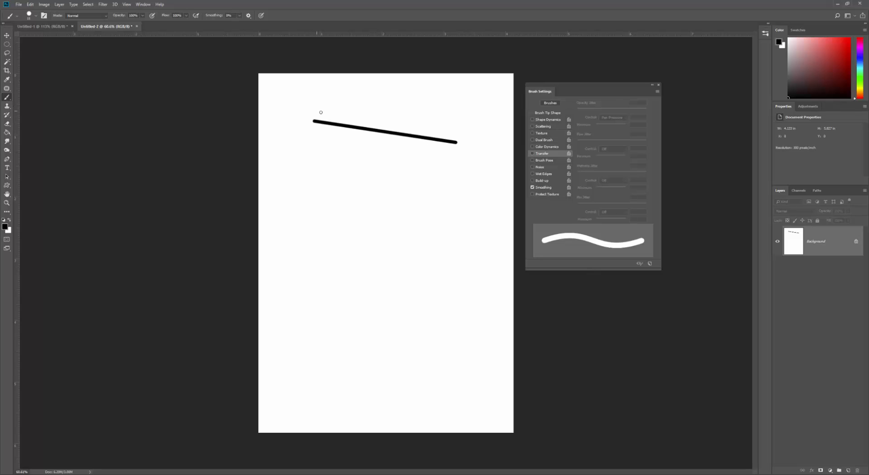
left_click(360, 244, "shift")
left_click(407, 296, "shift")
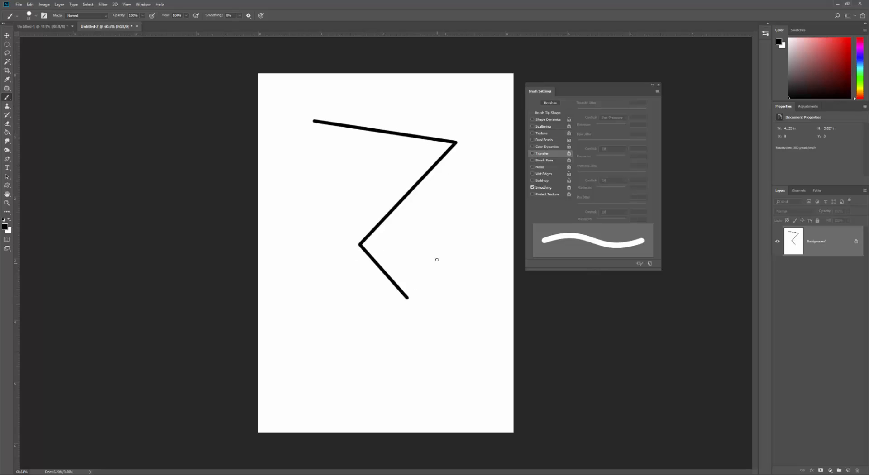
left_click(446, 220, "shift")
key("ctrl+z")
key("ctrl+z")
key("ctrl+z")
key("ctrl+z")
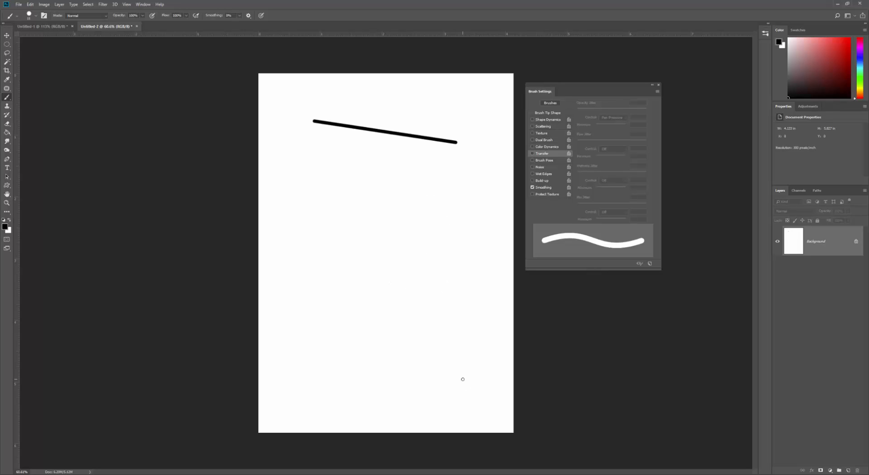
key("ctrl+z")
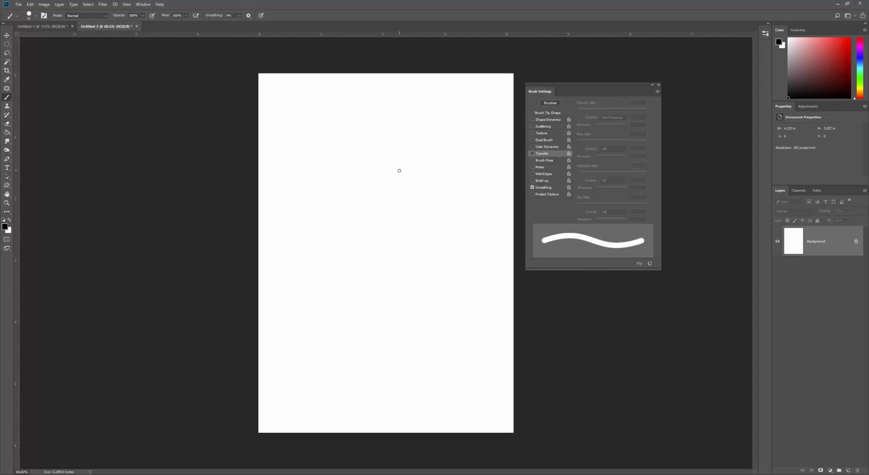
Enlarge the hard round brush to a thick tip, wider than the earlier 175 px size.
key("bracketright")
key("bracketright")
key("bracketright")
key("bracketright")
key("bracketright")
key("bracketright")
key("bracketright")
key("bracketright")
key("bracketright")
key("bracketright")
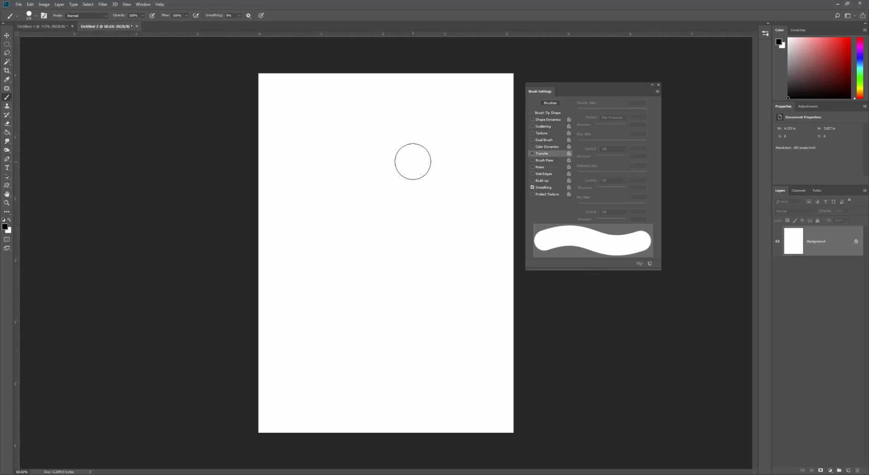
key("bracketright")
key("bracketright")
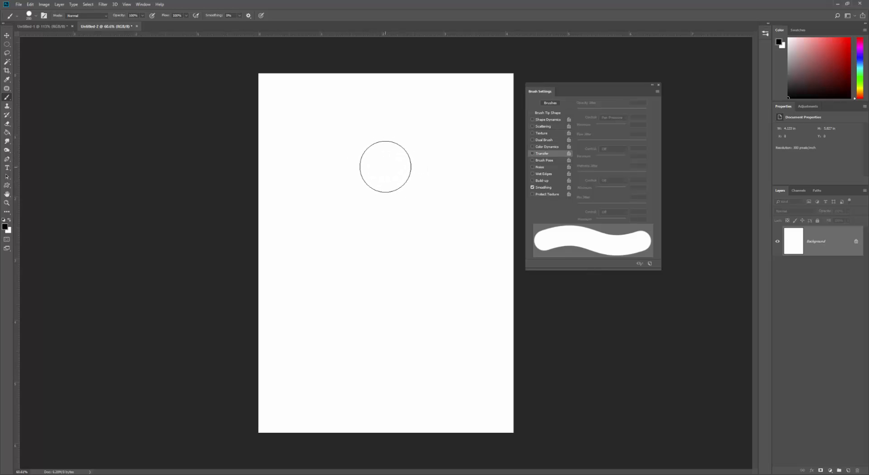
Try two thick strokes with the precise crosshair cursor, undo each, and restore the brush-size cursor.
key("Caps_Lock")
mouse_move(363, 158)
left_mouse_down()
mouse_move(397, 168)
mouse_move(412, 183)
left_mouse_up()
key("ctrl+z")
mouse_move(357, 162)
left_mouse_down()
mouse_move(378, 175)
mouse_move(400, 219)
mouse_move(388, 249)
left_mouse_up()
key("ctrl+z")
key("Caps_Lock")
Close the brush settings and place the Layers panel as an enlarged floating panel beside the page.
left_click(658, 85)
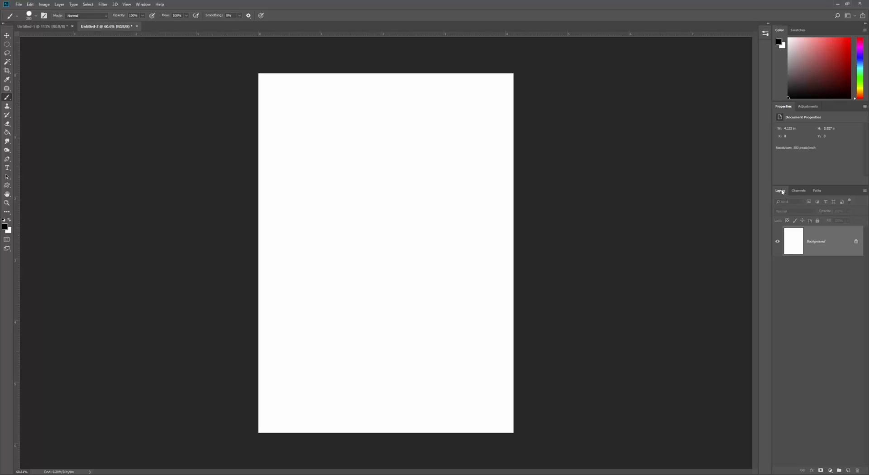
left_click_drag(781, 193, 588, 80)
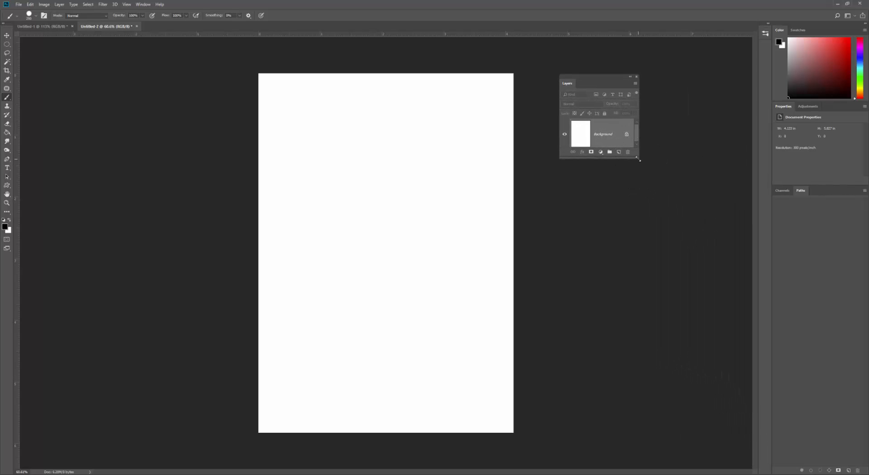
left_click_drag(640, 160, 691, 230)
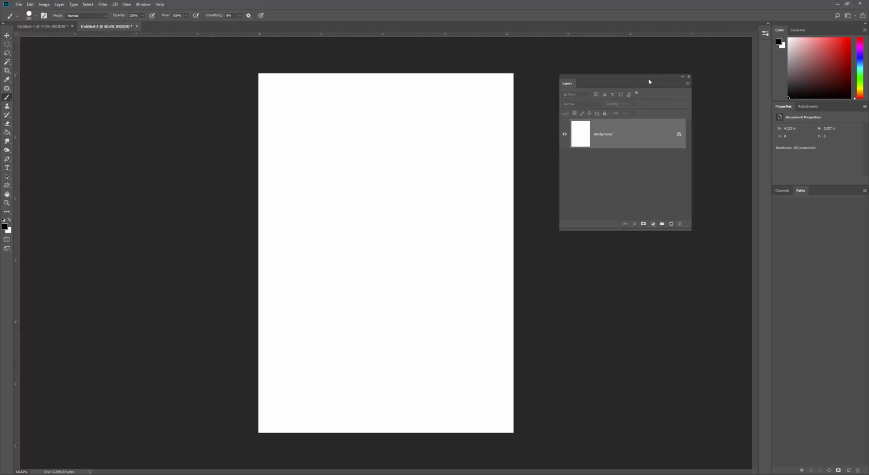
left_click_drag(648, 81, 630, 88)
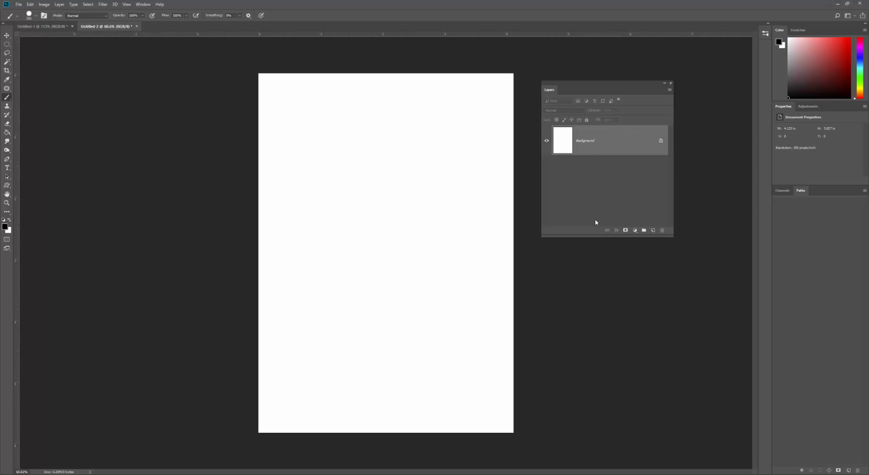
Add a new layer with the Background hidden, and paint a thick winding black stroke on it.
left_click(652, 231)
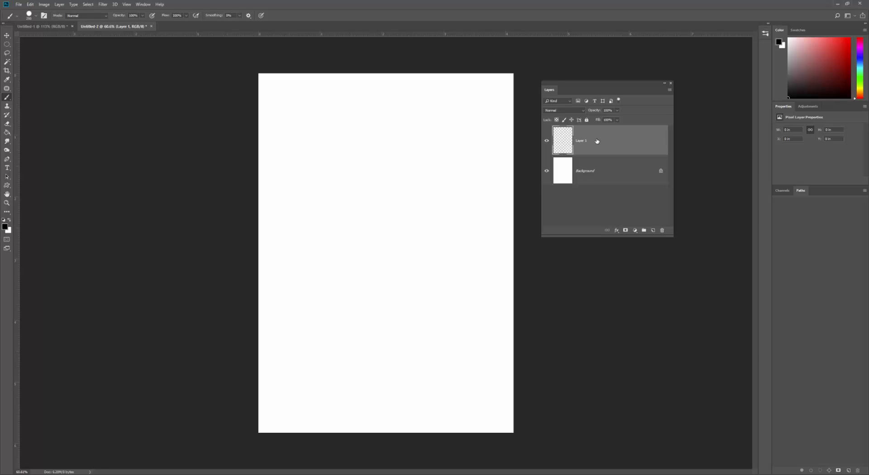
left_click(546, 172)
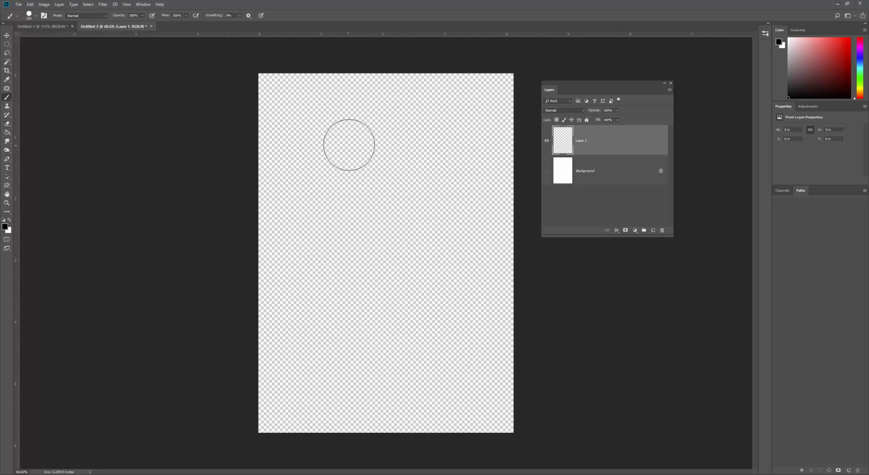
mouse_move(338, 115)
left_mouse_down()
mouse_move(330, 141)
mouse_move(382, 158)
mouse_move(421, 185)
mouse_move(366, 260)
mouse_move(371, 283)
left_mouse_up()
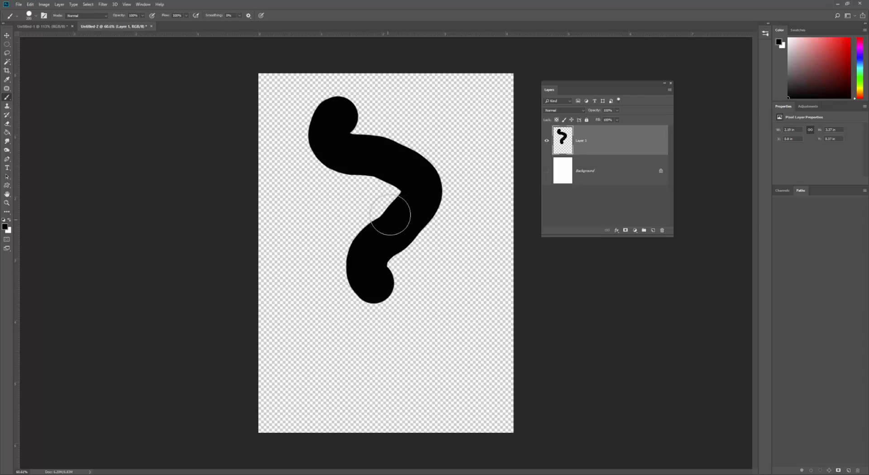
Add a second layer on top and paint a thick red diagonal stroke on it, crossing the black one.
left_click(652, 231)
left_click_drag(819, 64, 831, 52)
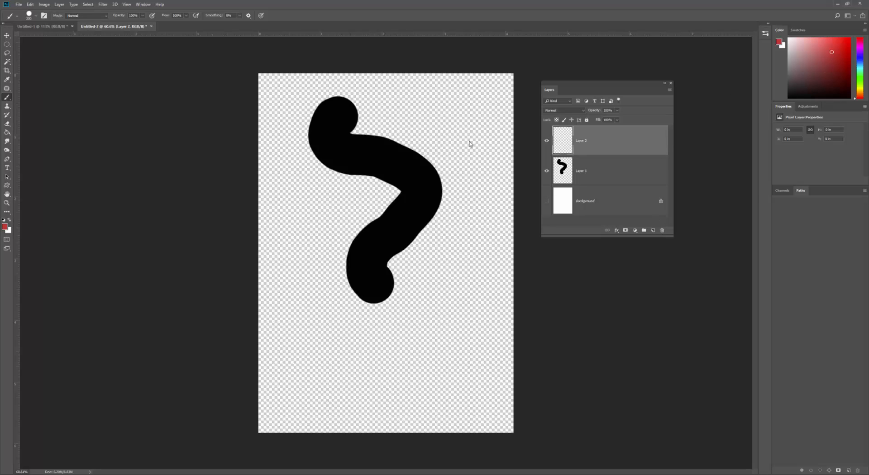
mouse_move(463, 95)
left_mouse_down()
mouse_move(400, 165)
mouse_move(303, 240)
left_mouse_up()
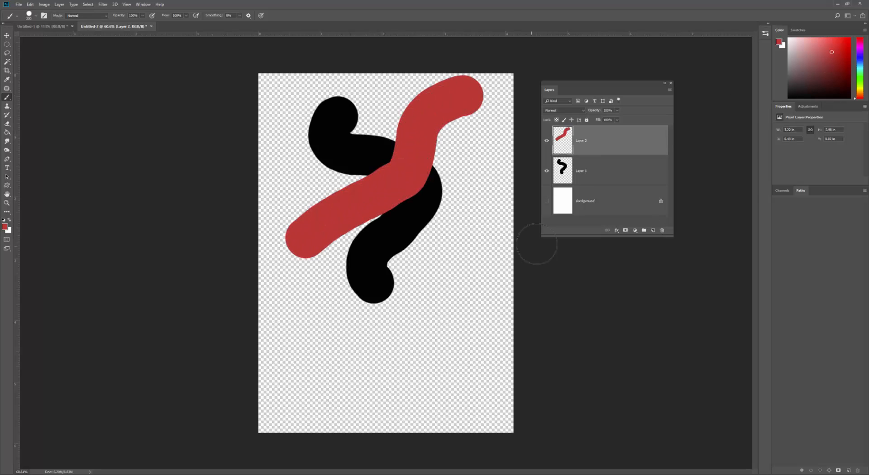
Move the red stroke on Layer 2 around over the black stroke with the Move tool.
left_click(8, 38)
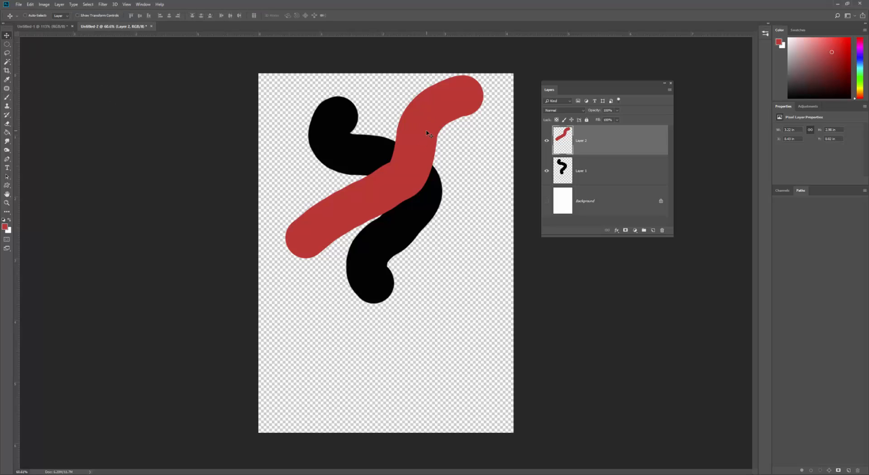
mouse_move(427, 135)
left_mouse_down()
mouse_move(428, 170)
mouse_move(434, 136)
mouse_move(424, 136)
mouse_move(457, 149)
mouse_move(437, 215)
left_mouse_up()
left_click_drag(414, 147, 406, 174)
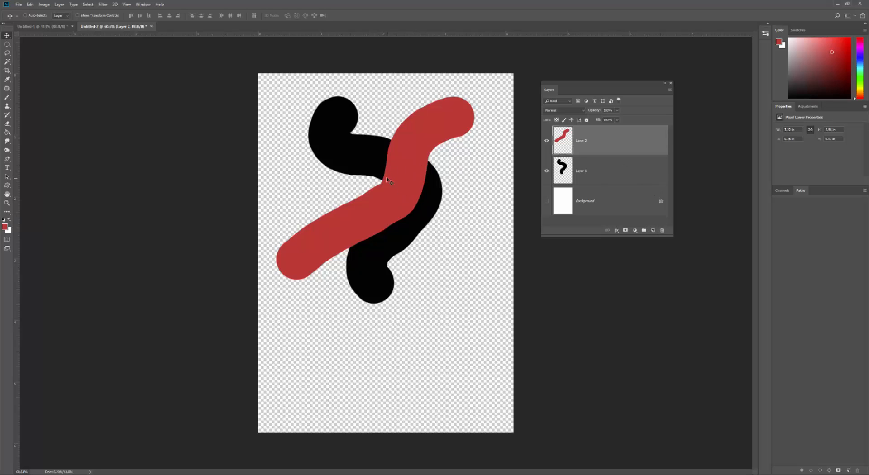
left_click_drag(409, 185, 421, 169)
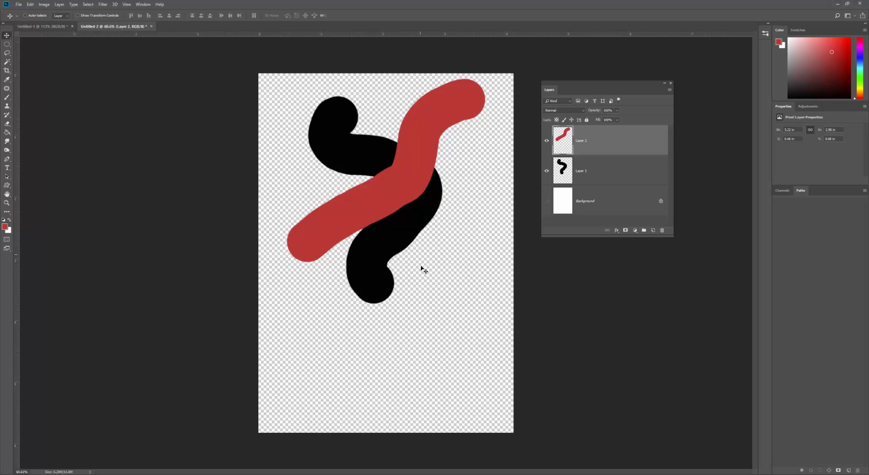
Show the Background, hide Layer 1 and Layer 2, and make the Background the active layer.
left_click(546, 200)
left_click(545, 180)
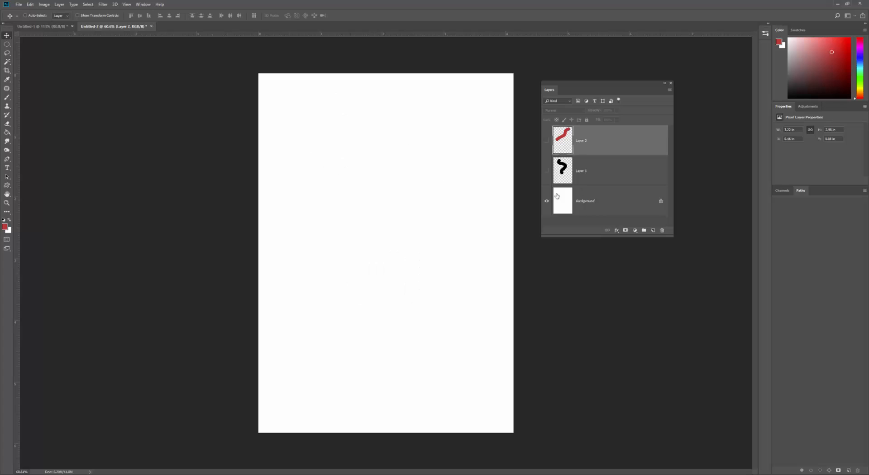
left_click(607, 207)
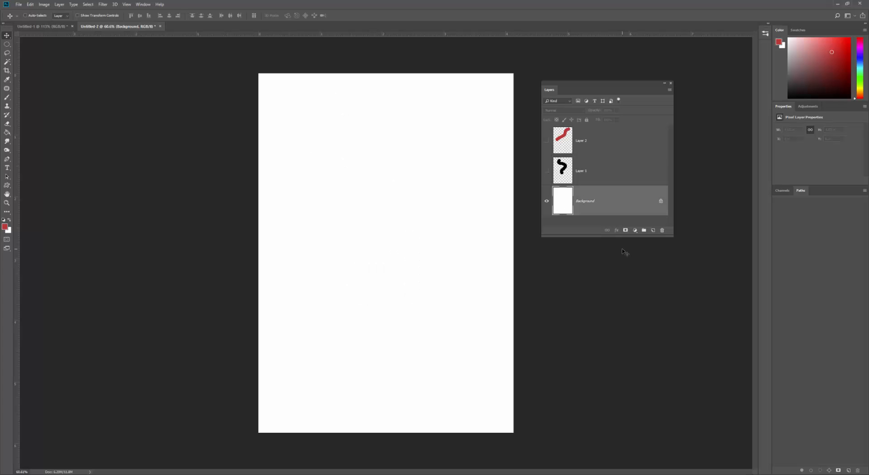
Reset the colours to default black and white and paint a thick winding black stroke on the Background.
key("d")
left_click(7, 97)
mouse_move(349, 165)
left_mouse_down()
mouse_move(380, 163)
mouse_move(410, 192)
mouse_move(392, 249)
left_mouse_up()
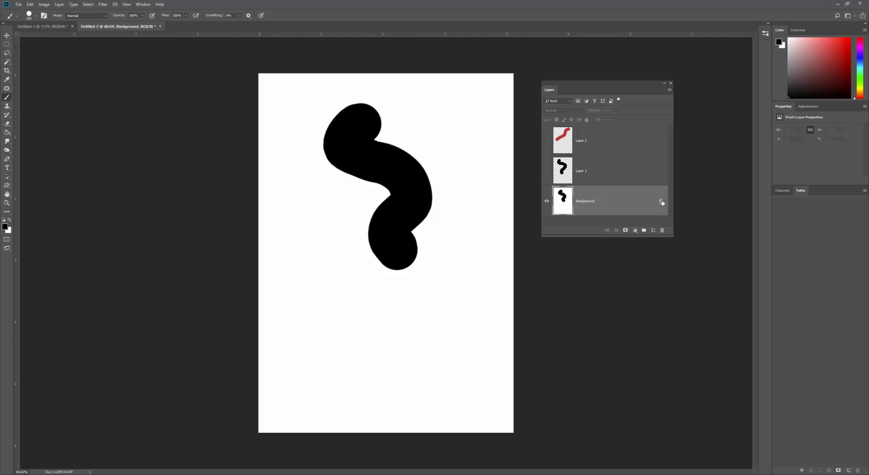
Convert the locked Background into a regular layer named Layer 0.
double_click(568, 205)
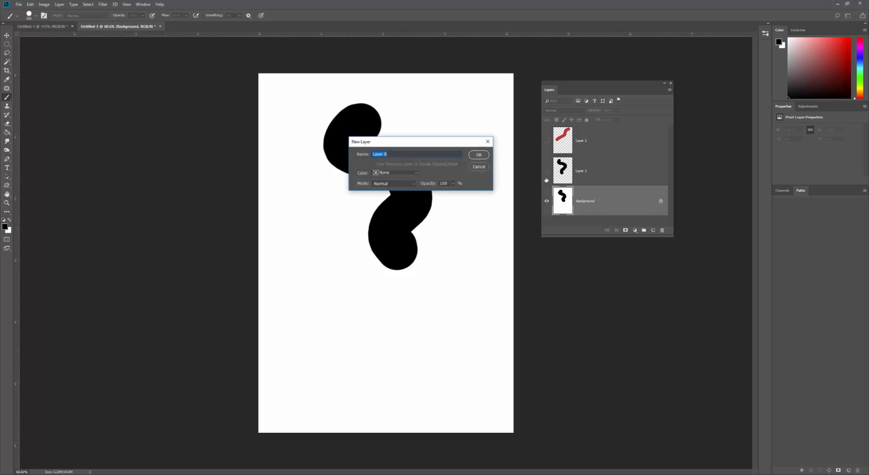
left_click(479, 155)
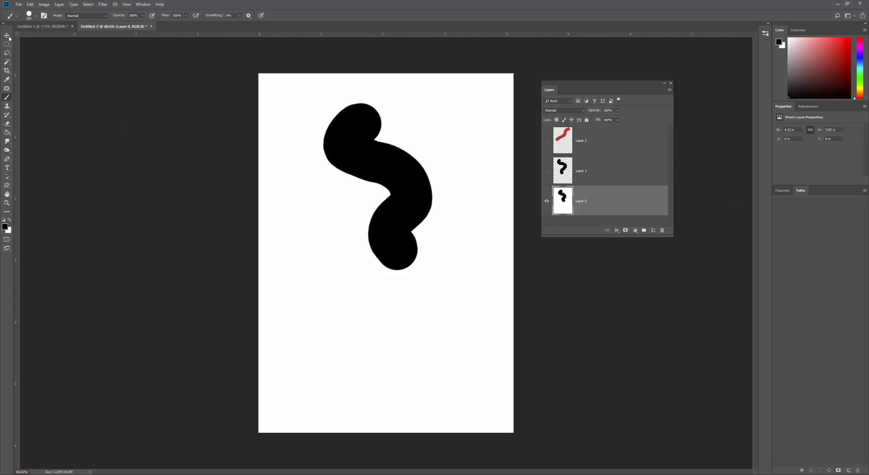
Try moving Layer 0 around the canvas with the Move tool, and undo the moves.
key("v")
mouse_move(408, 186)
left_mouse_down()
mouse_move(429, 206)
mouse_move(459, 198)
mouse_move(448, 151)
mouse_move(391, 221)
mouse_move(454, 94)
left_mouse_up()
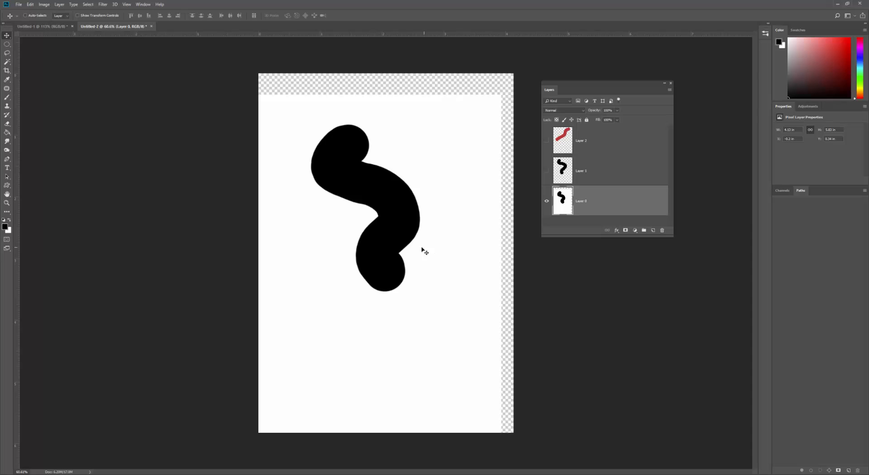
left_click_drag(397, 140, 457, 114)
left_click_drag(467, 253, 436, 220)
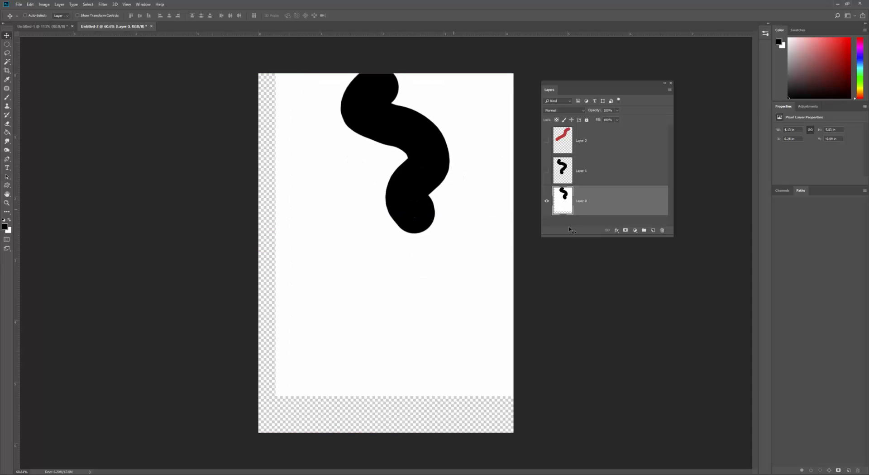
key("ctrl+z")
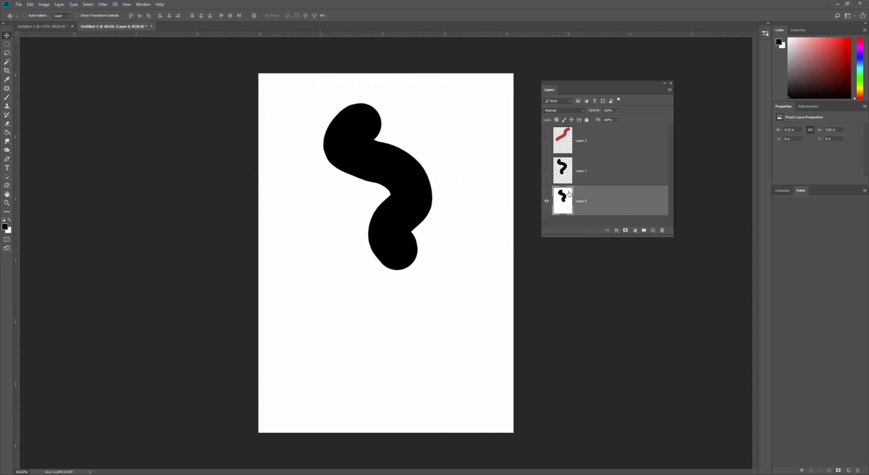
Undo the edits back to the blank locked Background, and delete Layer 1 and Layer 2.
key("ctrl+z")
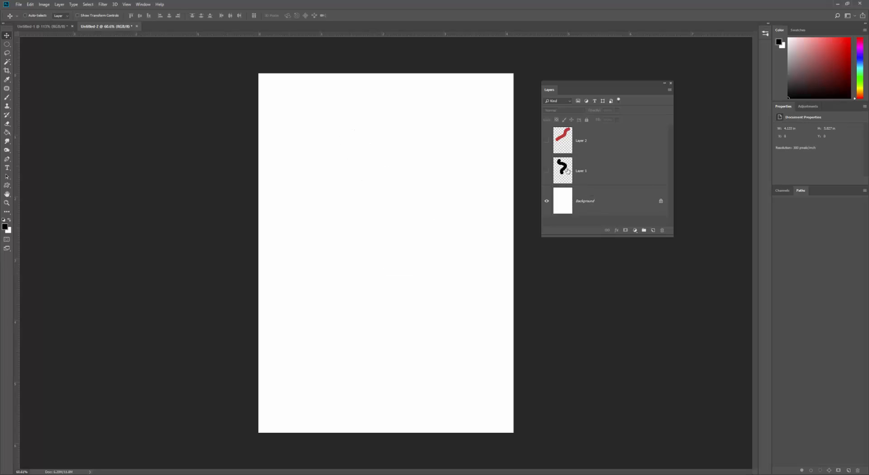
left_click(568, 170)
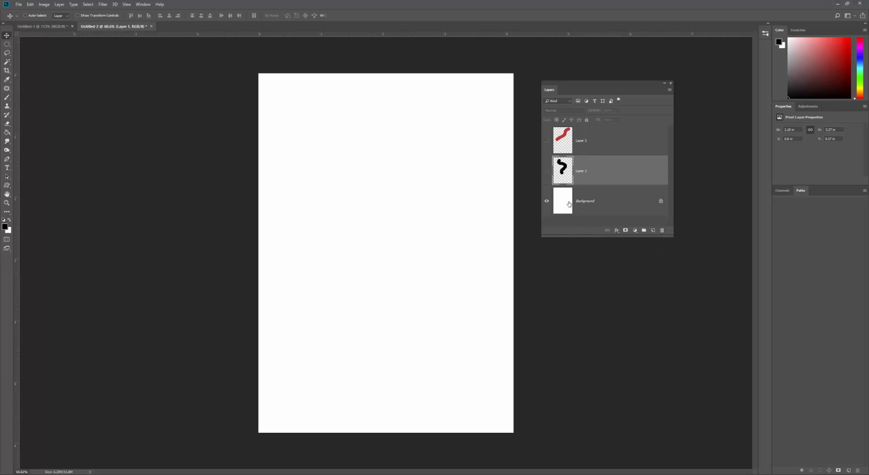
key("Delete")
left_click(565, 152)
key("Delete")
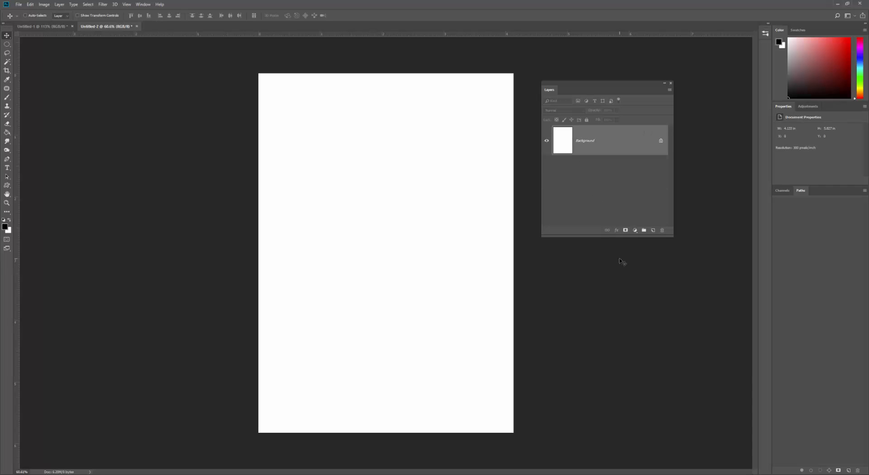
Create a new layer above the Background and paint a thick winding black stroke on it with the Brush.
left_click(652, 231)
key("b")
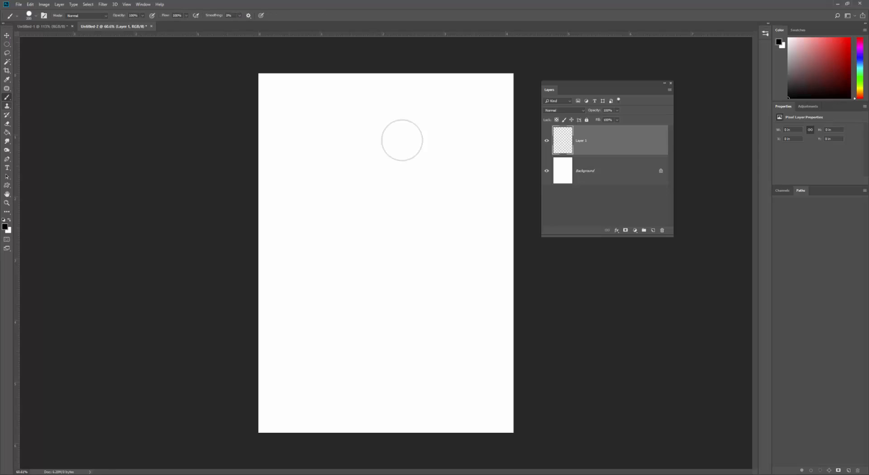
mouse_move(397, 130)
left_mouse_down()
mouse_move(358, 153)
mouse_move(434, 180)
mouse_move(369, 249)
left_mouse_up()
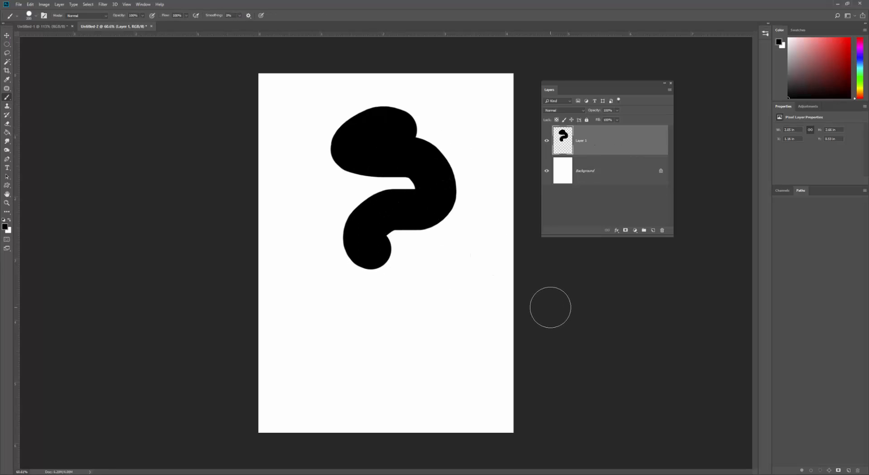
Duplicate Layer 1 and move the copy down and to the left of the original stroke.
key("ctrl+j")
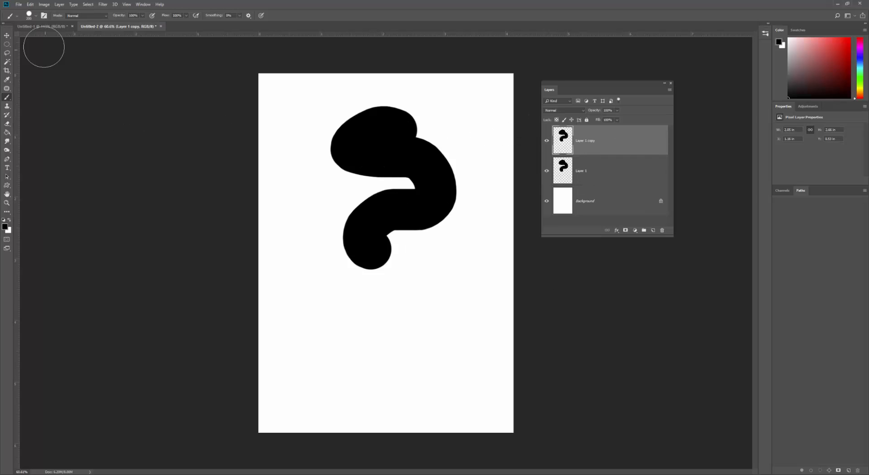
left_click(7, 36)
left_click_drag(421, 197, 357, 299)
Delete both black stroke layers and create a new empty layer above the Background.
key("Delete")
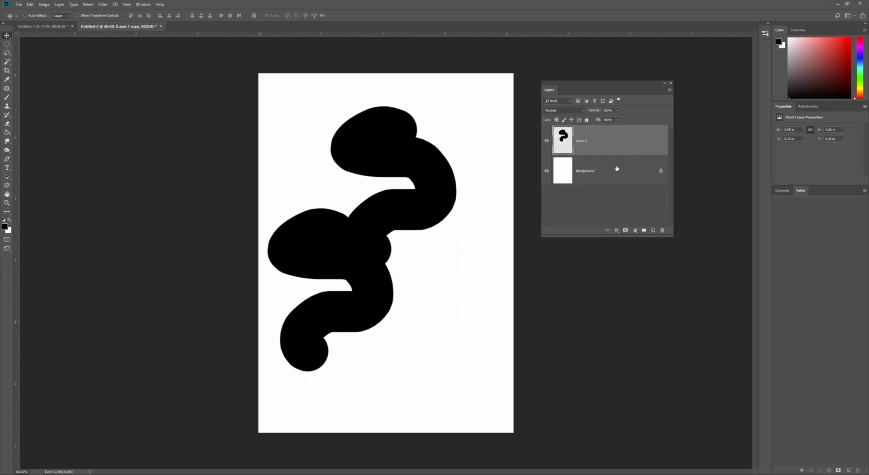
key("Delete")
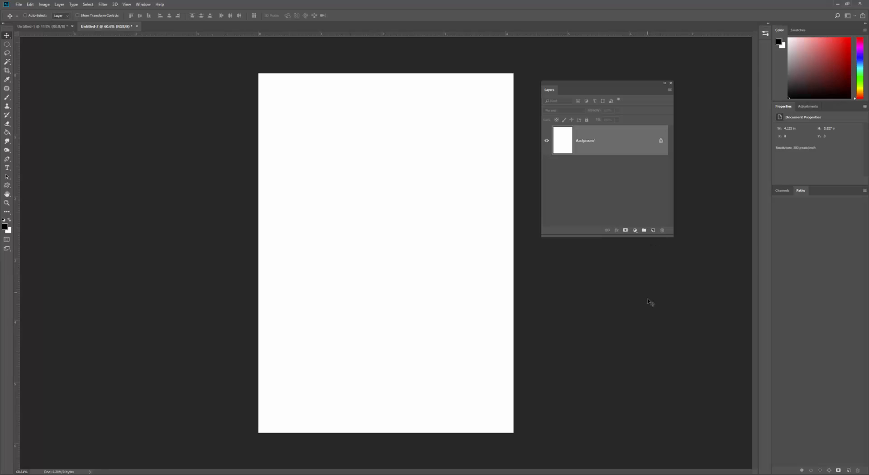
left_click(653, 231)
Enlarge the brush considerably and paint a large round black shape in the upper half of Layer 1.
left_click(7, 96)
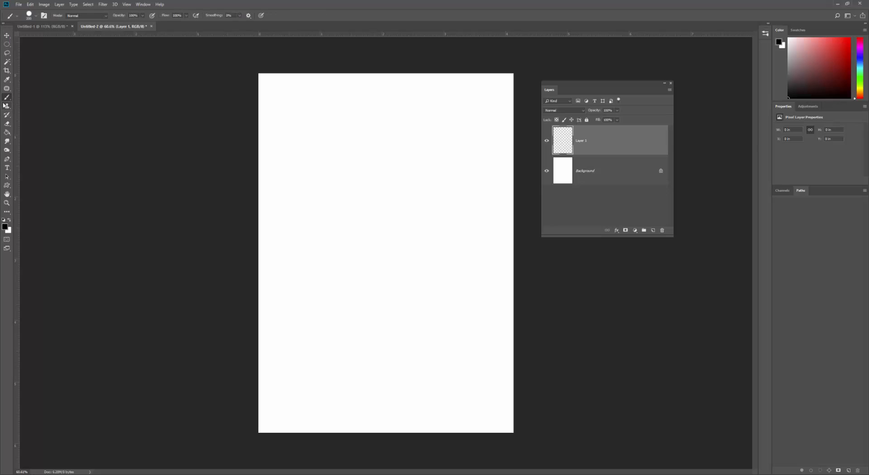
key("bracketright")
key("bracketright")
key("bracketright")
key("bracketright")
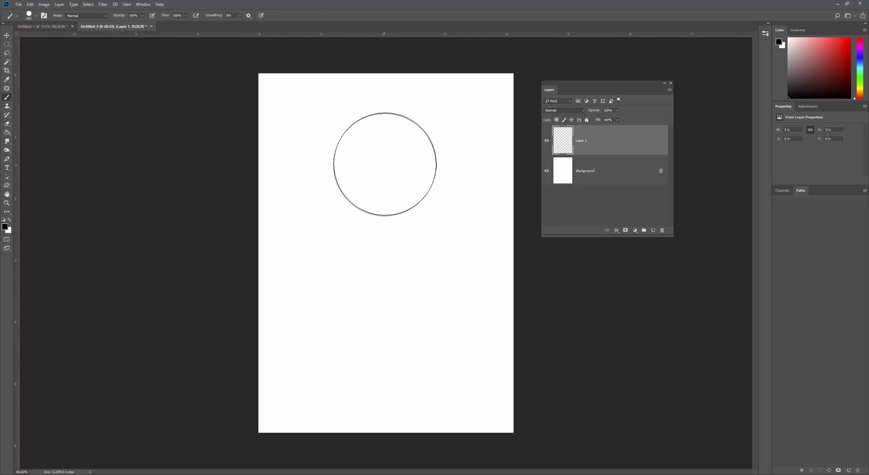
mouse_move(385, 163)
left_mouse_down()
mouse_move(368, 185)
mouse_move(387, 168)
mouse_move(396, 186)
mouse_move(377, 194)
mouse_move(392, 197)
mouse_move(379, 211)
left_mouse_up()
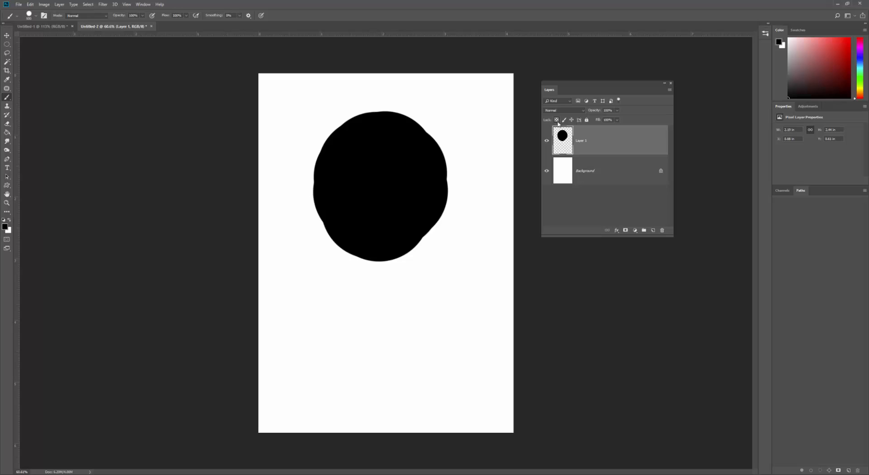
Lock the transparent pixels of Layer 1, reduce the brush size, and hide the Background.
left_click(586, 121)
left_click(587, 120)
key("bracketleft")
key("bracketleft")
key("bracketleft")
key("bracketleft")
key("bracketleft")
left_click(547, 172)
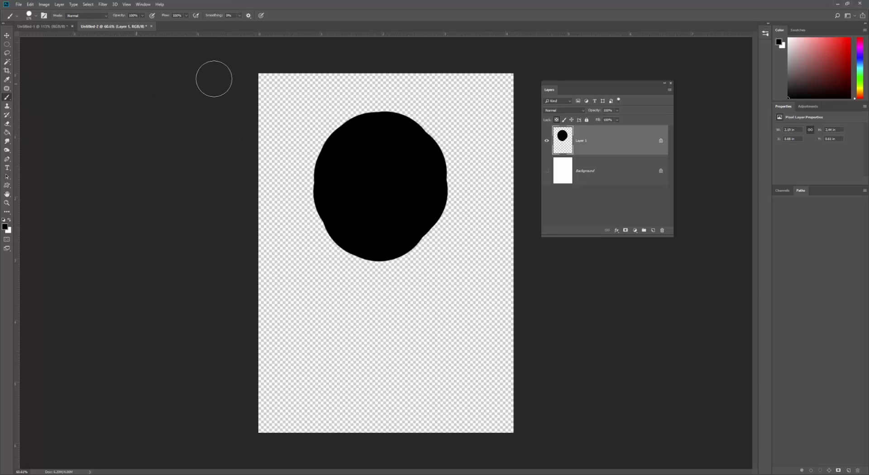
Choose a red foreground colour and paint broad strokes over the black shape on Layer 1.
left_click(840, 48)
left_click_drag(442, 128, 319, 248)
mouse_move(385, 277)
left_mouse_down()
mouse_move(362, 170)
mouse_move(469, 245)
mouse_move(444, 176)
mouse_move(319, 140)
mouse_move(332, 196)
mouse_move(410, 230)
left_mouse_up()
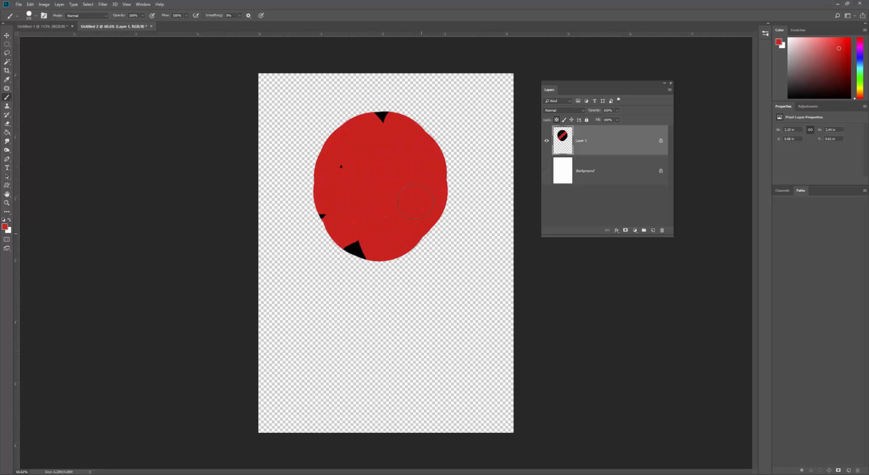
left_click_drag(405, 157, 361, 131)
Undo all the red strokes on Layer 1.
key("ctrl+z")
key("ctrl+z")
key("ctrl+z")
key("ctrl+z")
key("ctrl+z")
key("ctrl+z")
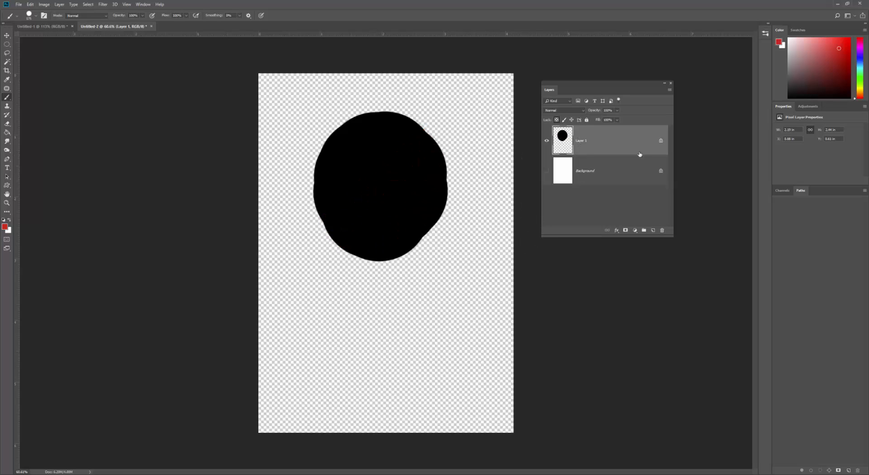
Create a new layer above Layer 1 and paint a thick wavy red stroke diagonally across the black shape.
left_click(652, 231)
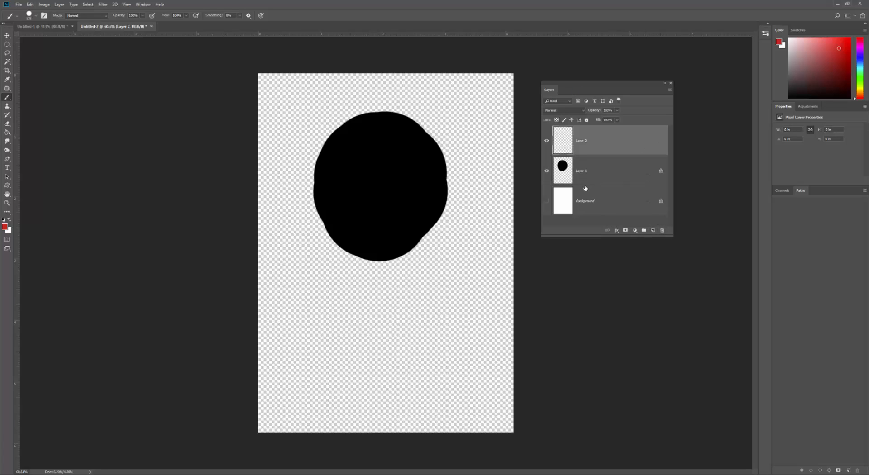
mouse_move(481, 101)
left_mouse_down()
mouse_move(446, 107)
mouse_move(395, 167)
mouse_move(347, 199)
mouse_move(335, 254)
mouse_move(313, 286)
left_mouse_up()
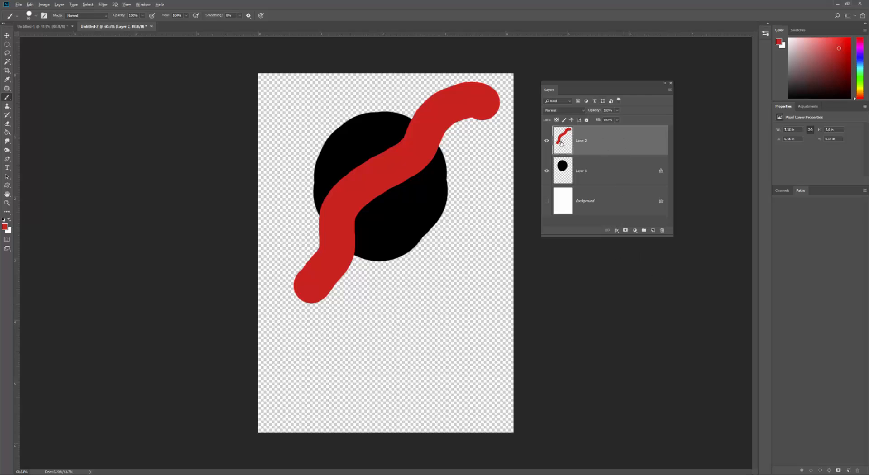
Clip Layer 2 to Layer 1 and shift the red stroke slightly up and to the right with the Move tool.
left_click_drag(611, 154, 601, 154)
left_click(605, 154, "alt")
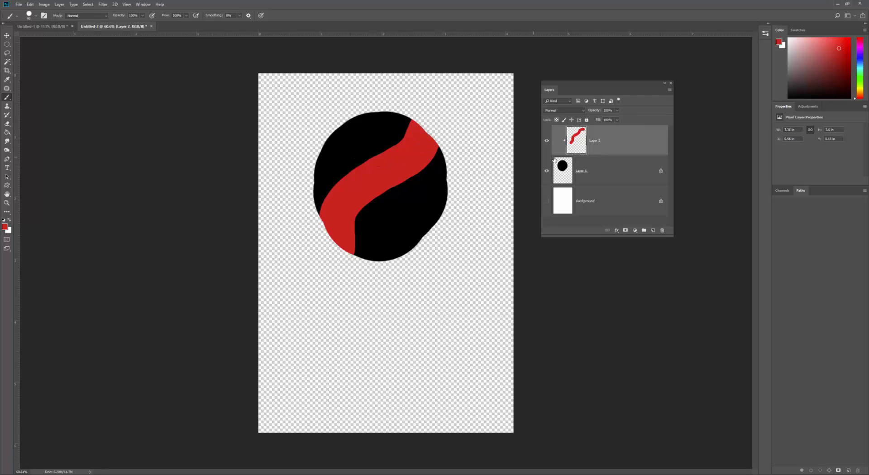
left_click(6, 35)
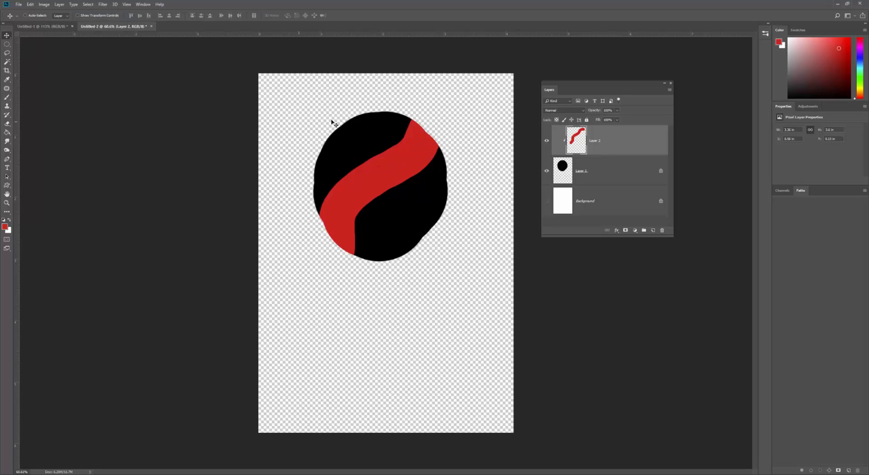
mouse_move(409, 176)
left_mouse_down()
mouse_move(387, 176)
mouse_move(369, 156)
mouse_move(407, 190)
mouse_move(419, 132)
mouse_move(394, 138)
mouse_move(371, 188)
mouse_move(446, 164)
mouse_move(442, 174)
mouse_move(407, 168)
mouse_move(404, 156)
mouse_move(386, 183)
mouse_move(417, 160)
mouse_move(408, 180)
mouse_move(410, 156)
mouse_move(388, 136)
mouse_move(402, 162)
left_mouse_up()
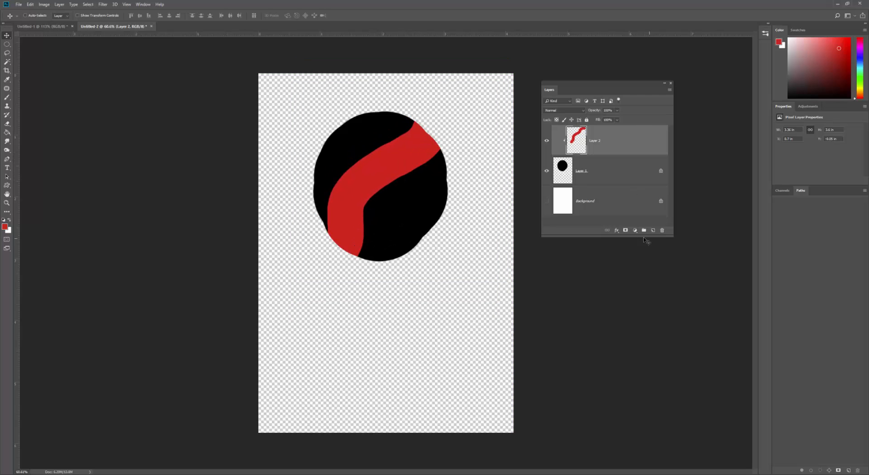
Create a new layer above Layer 2, clip it to Layer 1, and paint a thick bright green stroke across the red one.
left_click(653, 230)
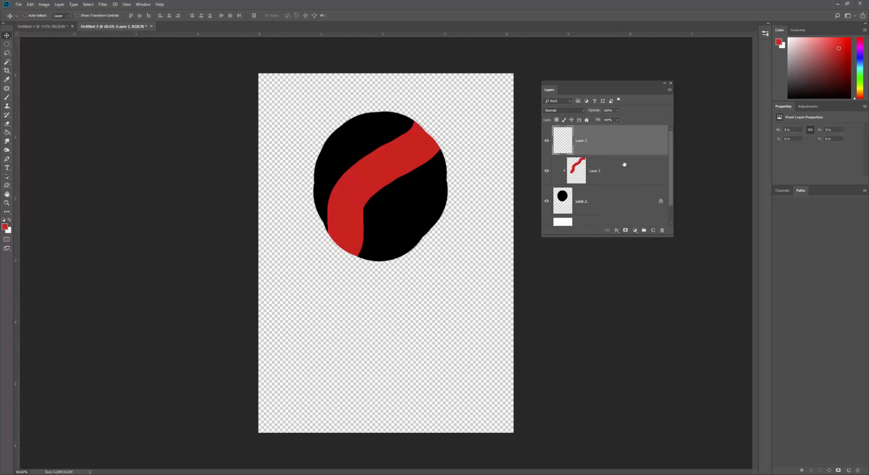
left_click(626, 153, "alt")
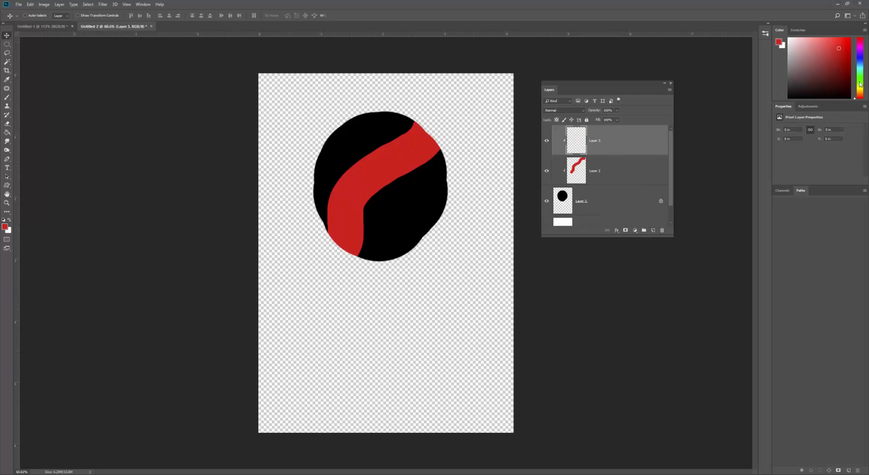
left_click(860, 79)
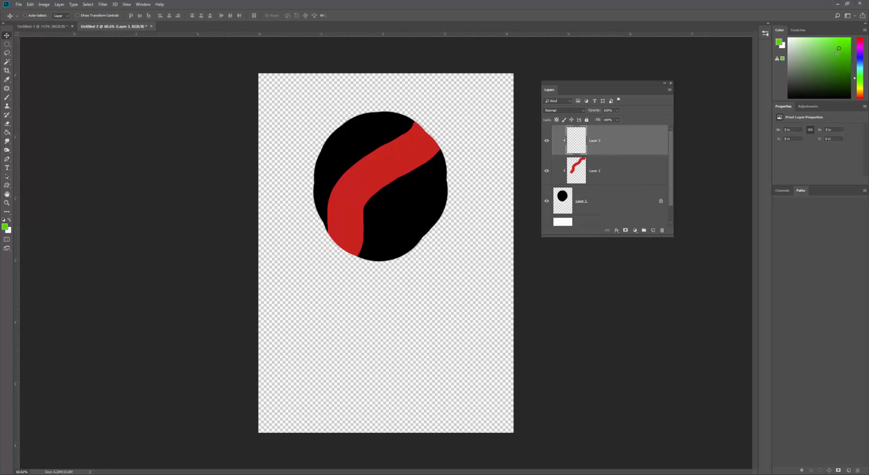
left_click(10, 96)
key("bracketright")
key("bracketright")
key("bracketright")
key("bracketright")
mouse_move(335, 136)
left_mouse_down()
mouse_move(412, 199)
mouse_move(425, 256)
mouse_move(420, 205)
mouse_move(333, 120)
left_mouse_up()
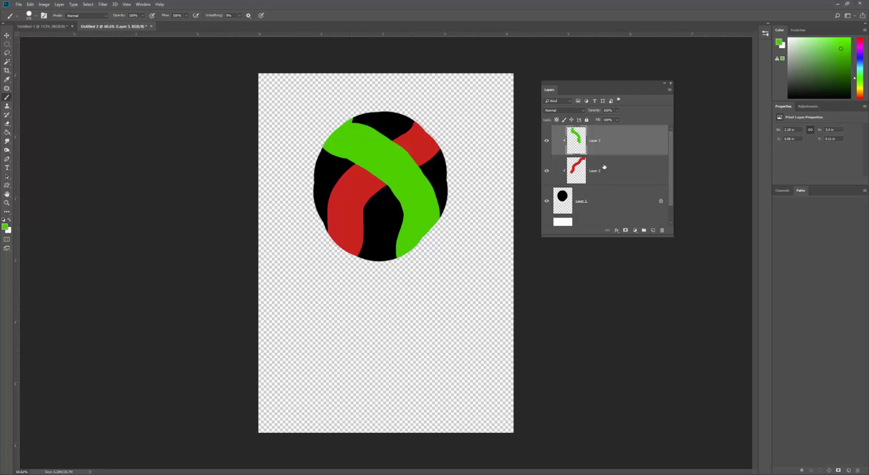
Shift the clipped green stroke slightly down and to the right with the Move tool.
left_click(7, 35)
mouse_move(420, 200)
left_mouse_down()
mouse_move(435, 247)
mouse_move(392, 139)
mouse_move(416, 205)
mouse_move(422, 199)
left_mouse_up()
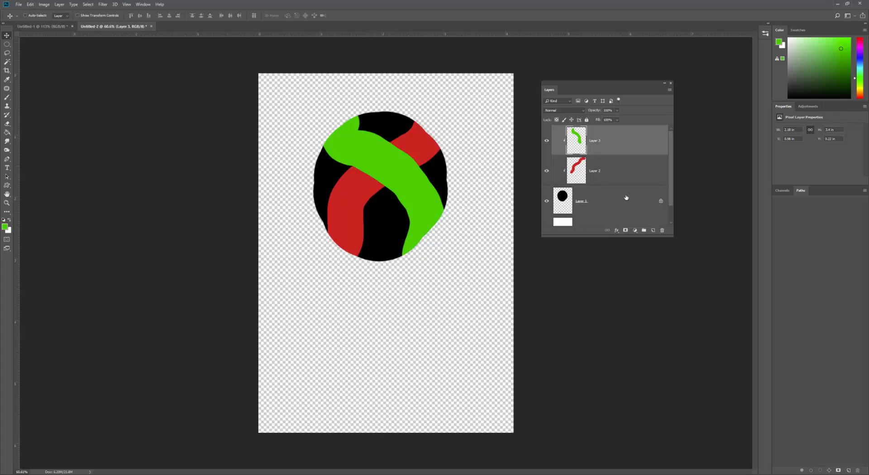
Select Layer 2 and Layer 3 together and delete them.
left_click(614, 174)
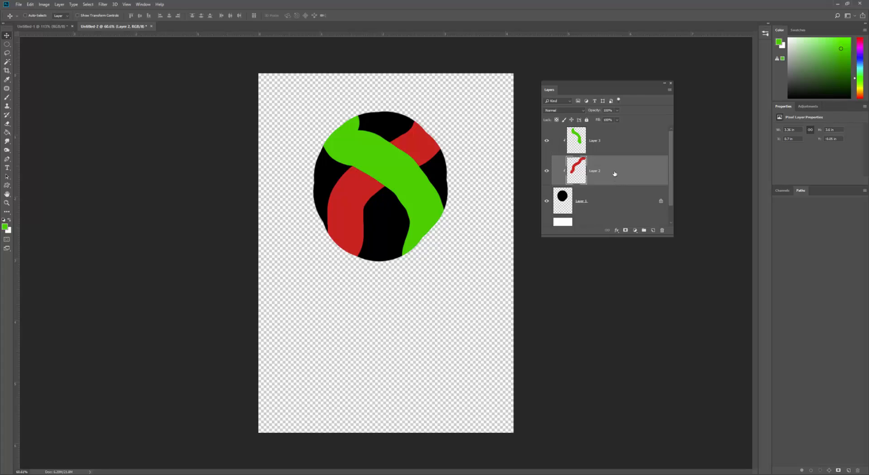
left_click(604, 146, "shift")
key("Delete")
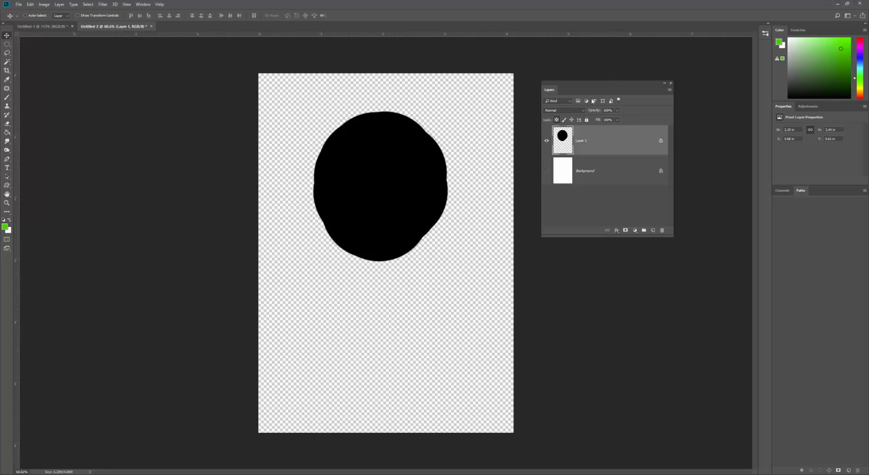
Examine the blend modes available for Layer 1, keeping Normal.
mouse_move(594, 112)
left_mouse_down()
mouse_move(628, 112)
mouse_move(592, 112)
mouse_move(608, 112)
left_mouse_up()
left_click(582, 110)
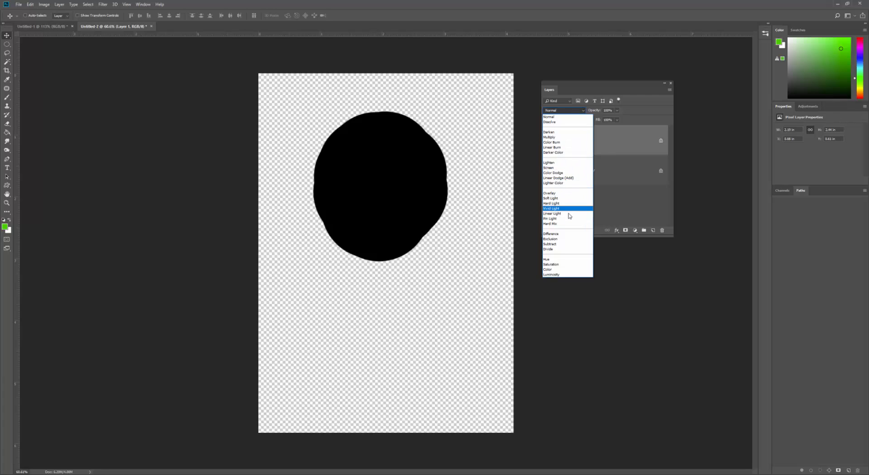
left_click(568, 116)
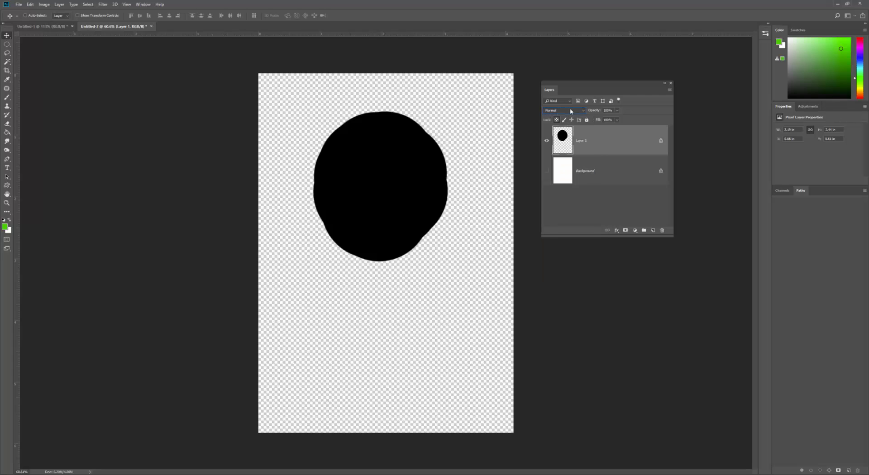
left_click(571, 111)
left_click(576, 117)
Undock the tools panel and float it beside the canvas in two columns.
left_click_drag(7, 31, 186, 106)
left_click(150, 68)
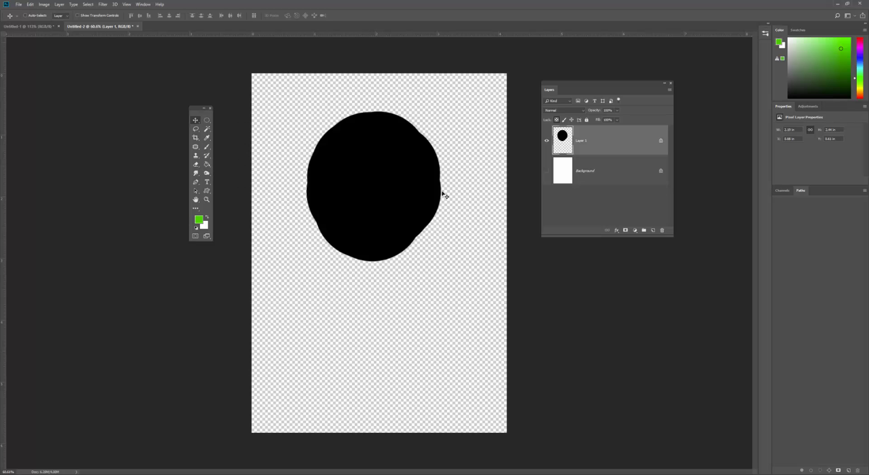
Move the black shape slightly lower on the canvas, and try a green dab on it, undoing the dab.
left_click_drag(399, 189, 376, 208)
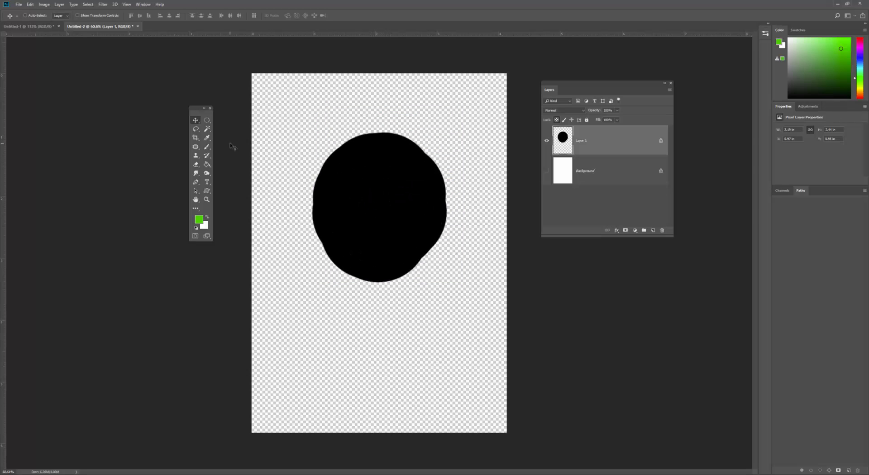
left_click(207, 148)
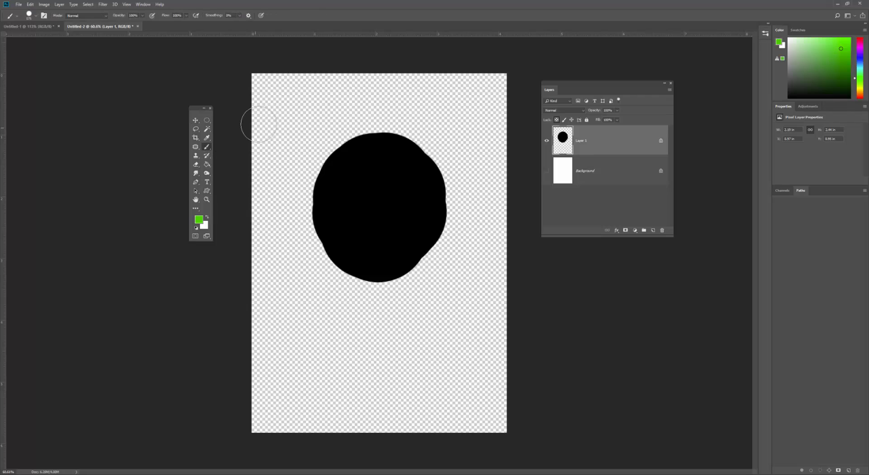
left_click(339, 160)
key("ctrl+z")
Turn off the transparent pixel lock on Layer 1 and paint a green blob over the black shape's upper edge.
left_click(556, 121)
mouse_move(369, 155)
left_mouse_down()
mouse_move(386, 142)
mouse_move(378, 170)
mouse_move(358, 168)
mouse_move(403, 151)
mouse_move(379, 170)
left_mouse_up()
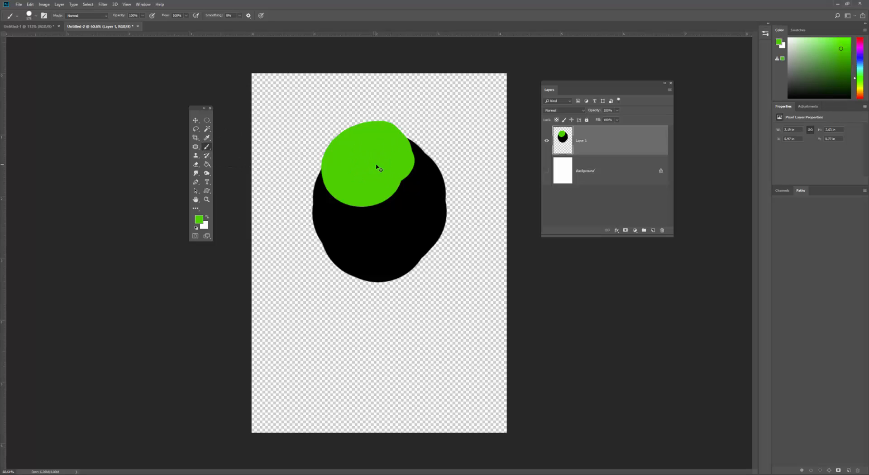
mouse_move(376, 166)
left_mouse_down()
mouse_move(417, 166)
mouse_move(392, 202)
mouse_move(368, 164)
mouse_move(424, 168)
mouse_move(409, 177)
mouse_move(359, 164)
mouse_move(408, 169)
mouse_move(370, 187)
mouse_move(385, 174)
left_mouse_up()
Delete the painted Layer 1 and create a new empty layer above the Background.
key("Delete")
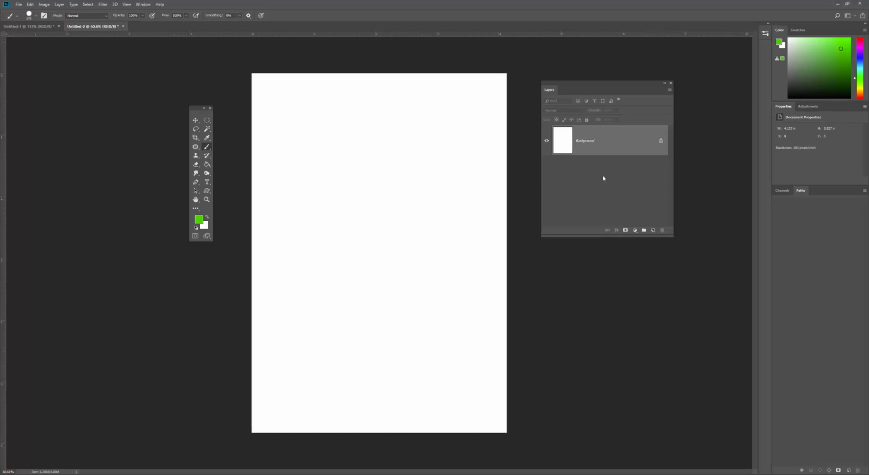
left_click(652, 231)
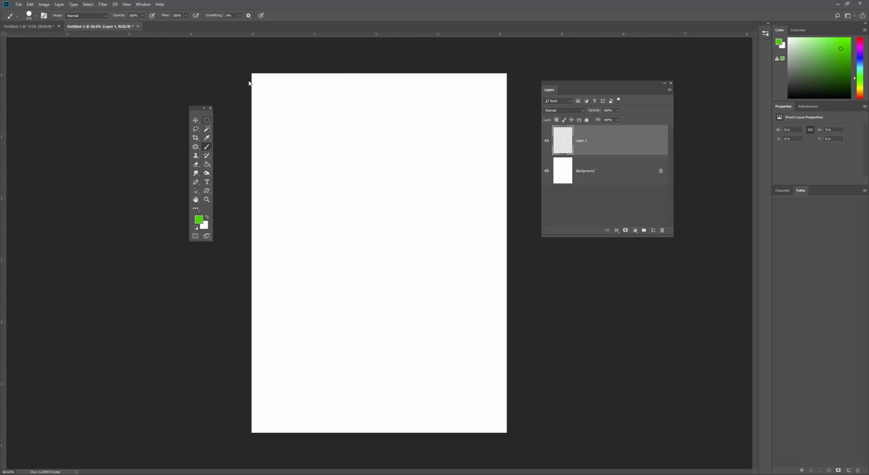
Draw a rectangular marquee selection and a square one in the page's upper half, clearing each one.
left_click(207, 121)
right_click(207, 121)
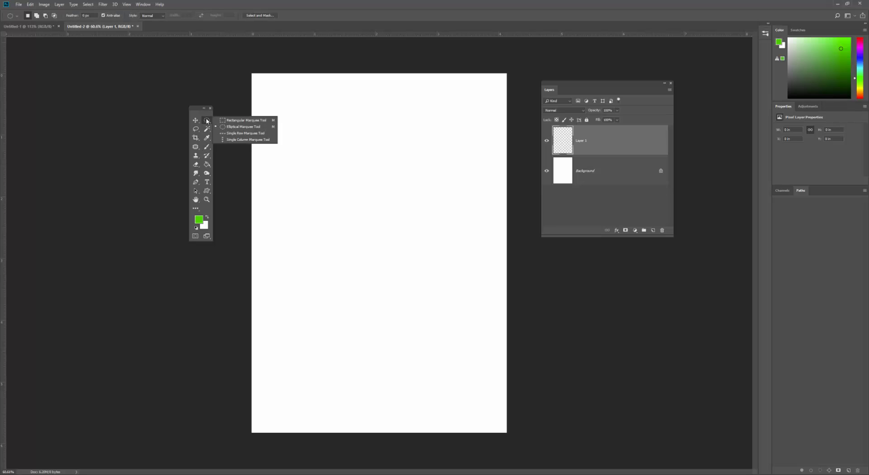
left_click(252, 121)
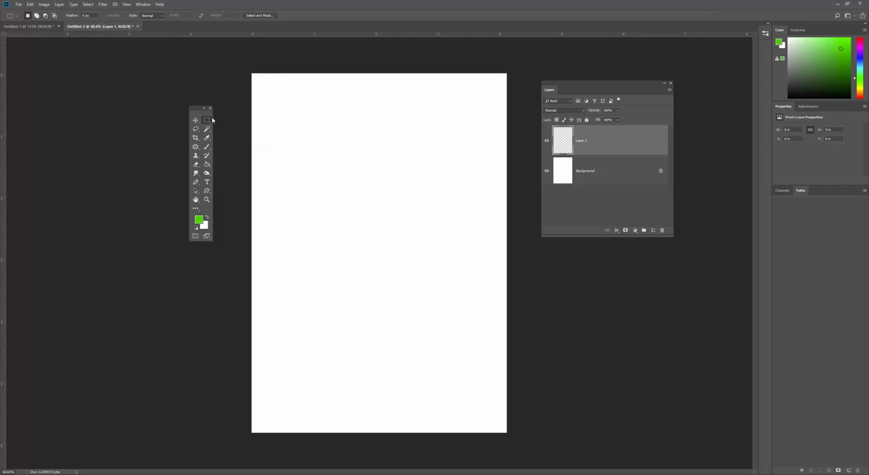
right_click(207, 121)
left_click(242, 121)
left_click_drag(324, 124, 476, 206)
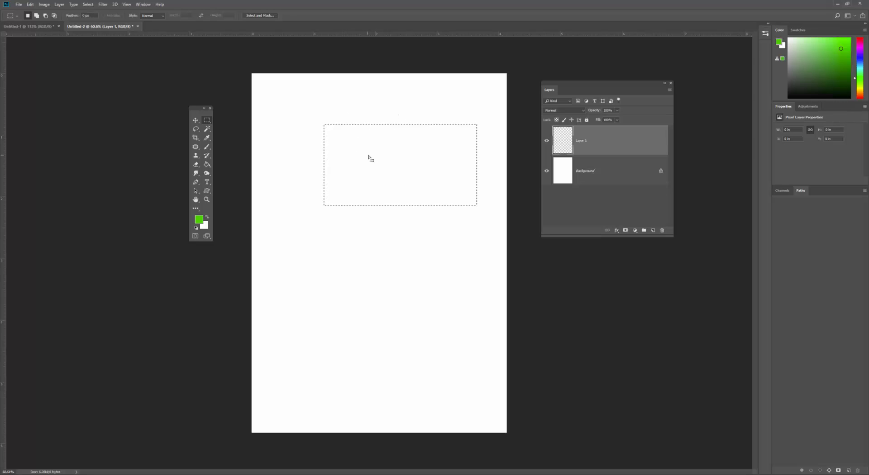
left_click(340, 183)
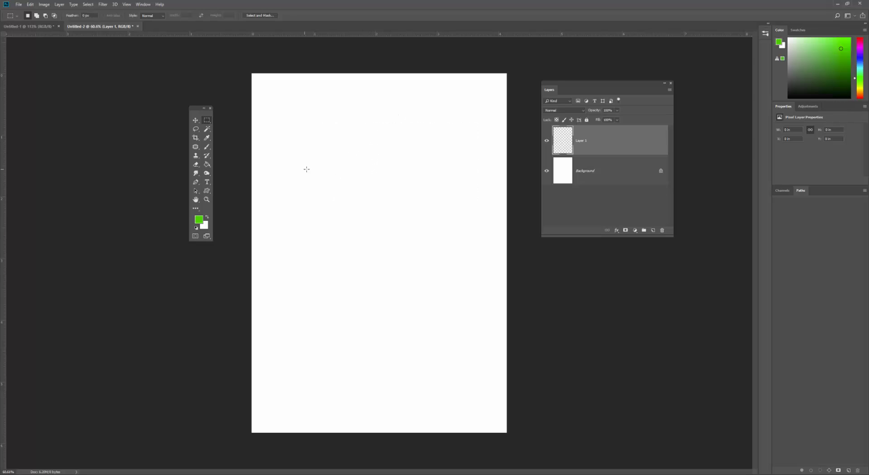
left_click_drag(308, 117, 475, 229)
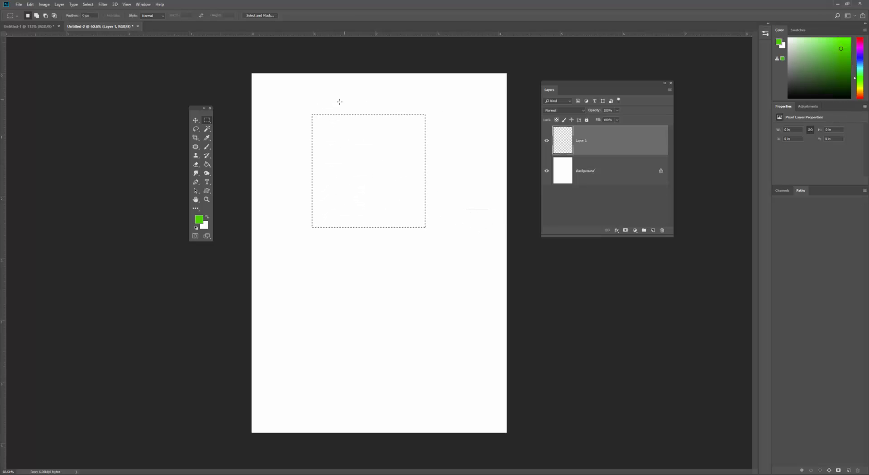
left_click(431, 223)
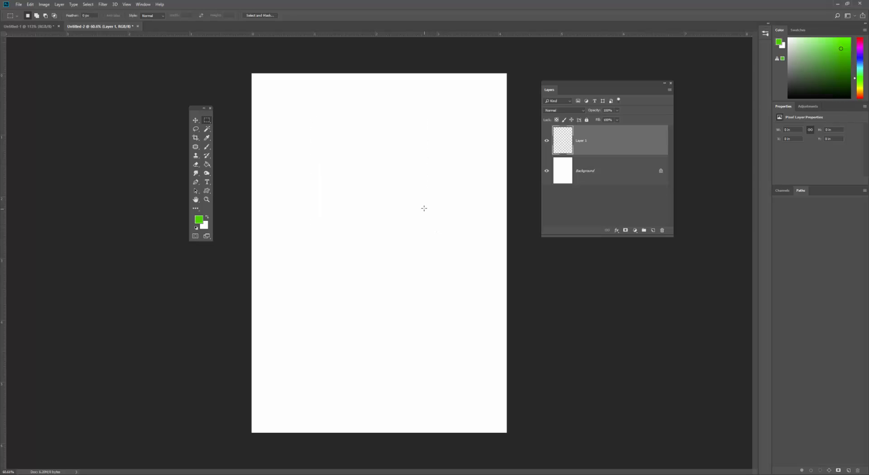
Select a square area about 2.3 in wide in the page's upper half, paint it green with an enlarged brush, and deselect.
left_click_drag(287, 123, 430, 265)
left_click_drag(358, 192, 374, 191)
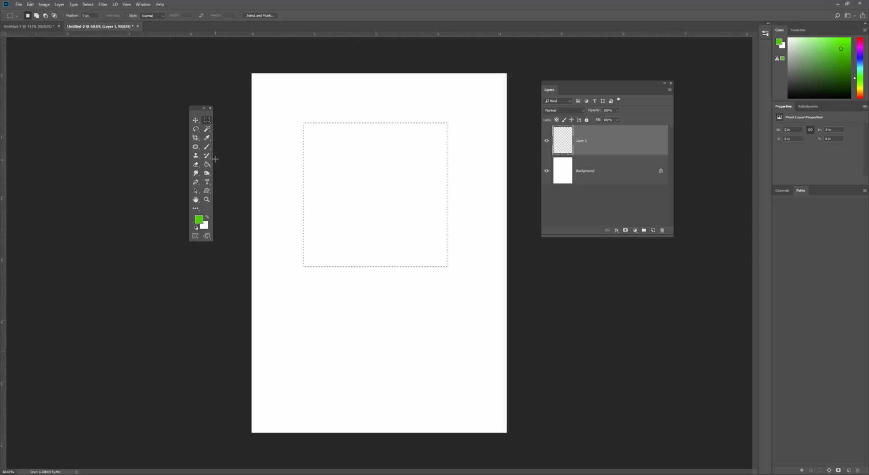
key("b")
key("bracketright")
key("bracketright")
key("bracketright")
key("bracketright")
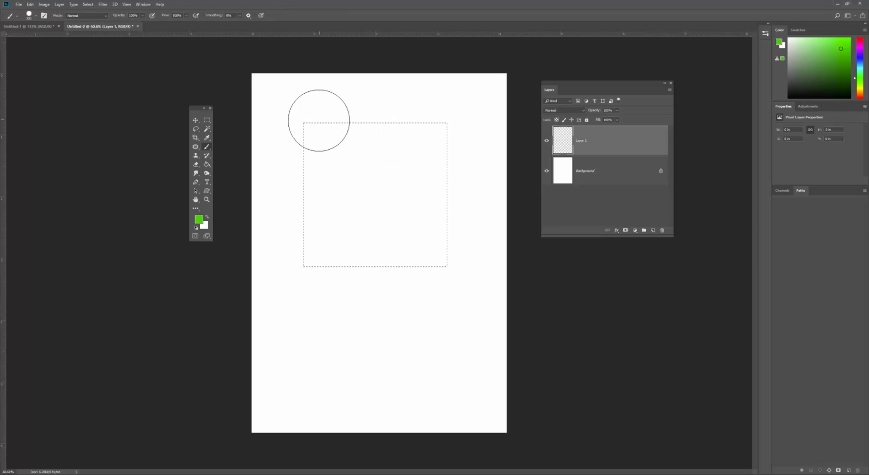
mouse_move(318, 118)
left_mouse_down()
mouse_move(400, 167)
mouse_move(331, 226)
mouse_move(419, 130)
left_mouse_up()
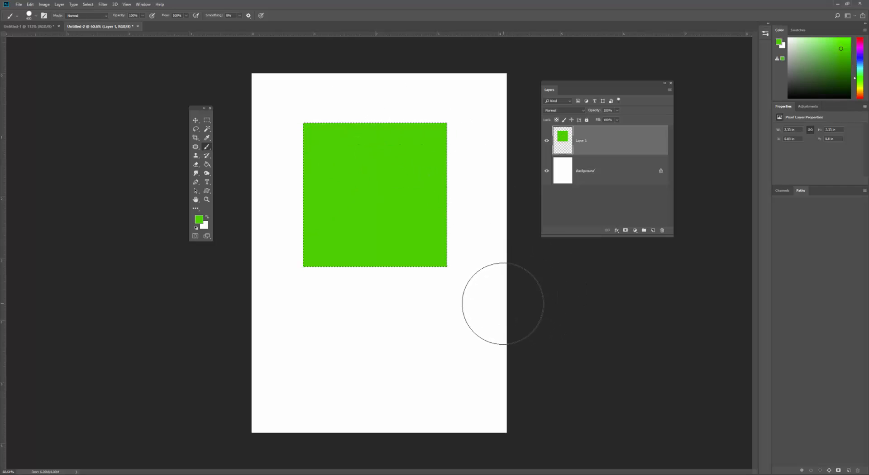
key("ctrl+d")
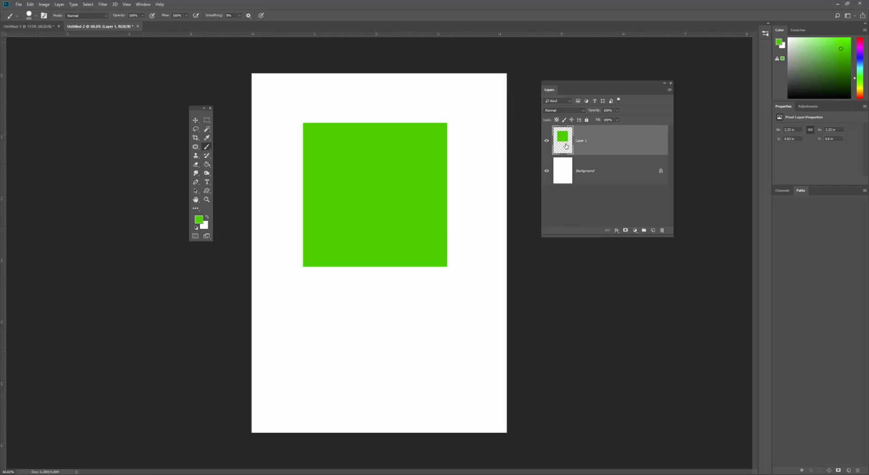
Replace the green square's layer with a new empty layer and switch to the Elliptical Marquee tool.
key("Delete")
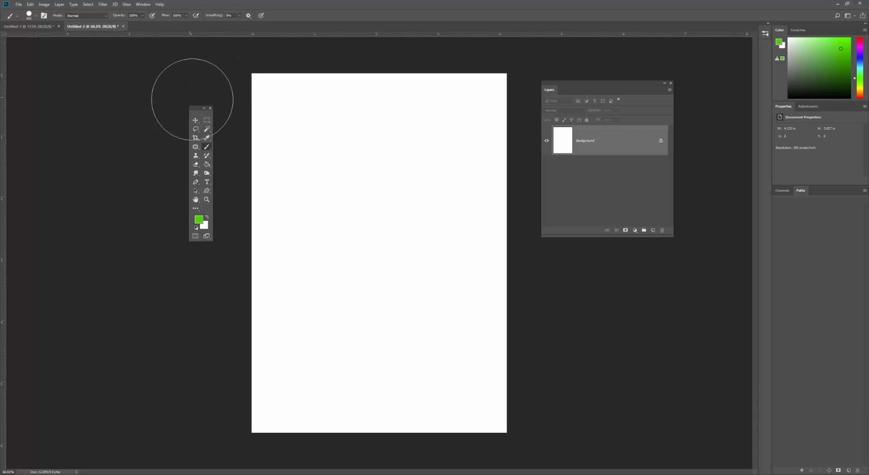
left_click(207, 120)
left_click(223, 127)
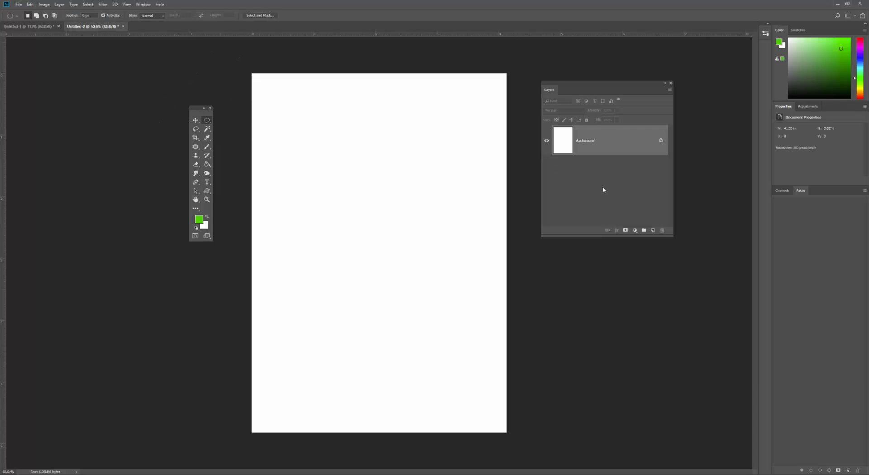
left_click(650, 231)
Build a compound selection from a circle with an ellipse added above and below, and subtract two overlapping ellipses from it.
left_click_drag(340, 152, 428, 241)
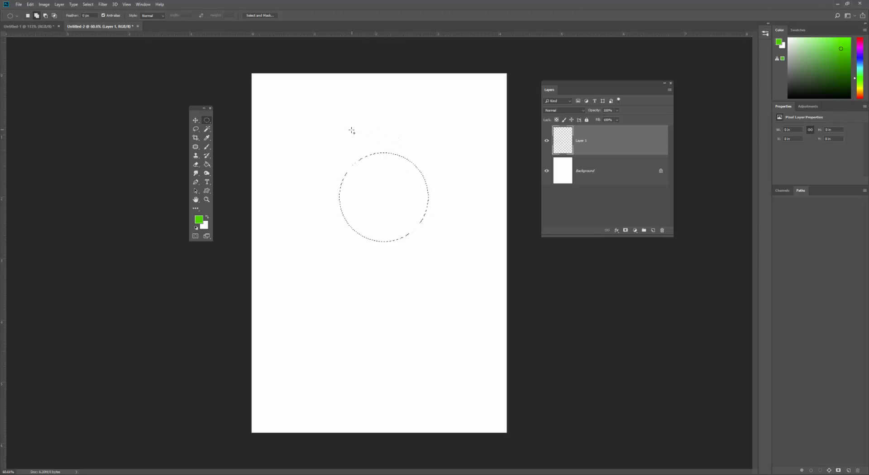
key("shift")
left_click_drag(301, 95, 406, 175)
left_click_drag(304, 224, 465, 383)
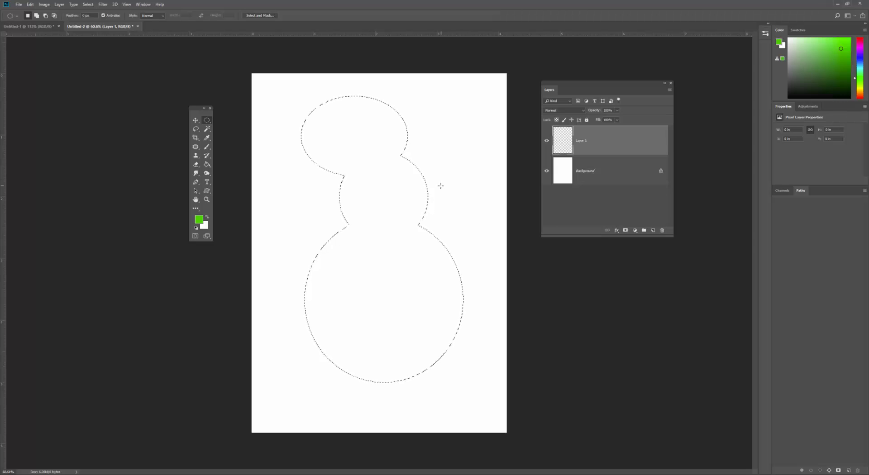
left_click_drag(459, 116, 413, 292)
left_click_drag(480, 282, 291, 369)
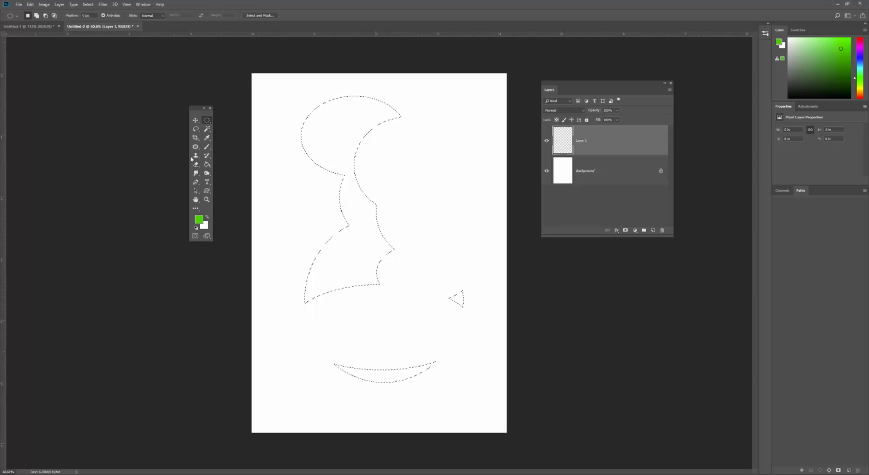
Paint the compound selection green with the Brush on Layer 1 and deselect it.
key("b")
mouse_move(335, 127)
left_mouse_down()
mouse_move(354, 387)
mouse_move(407, 375)
left_mouse_up()
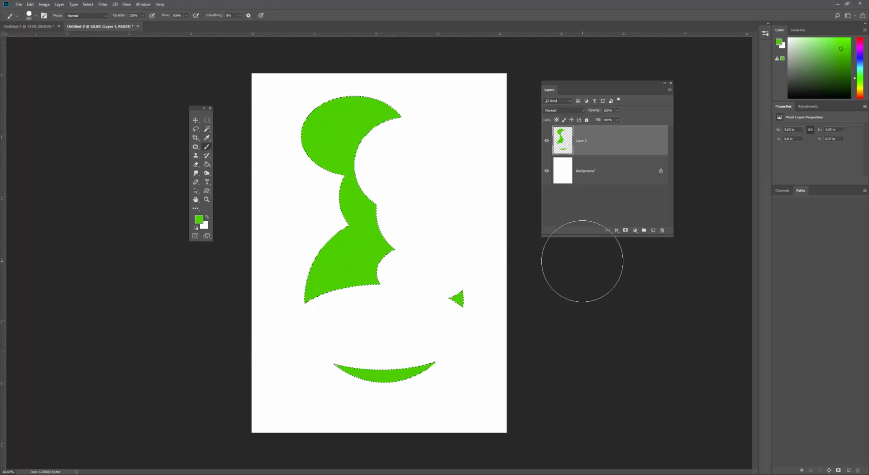
key("ctrl+d")
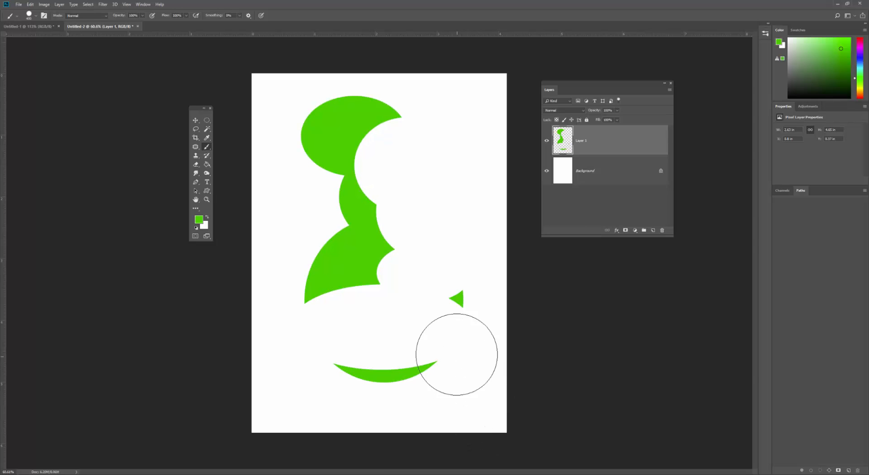
Replace the painted Layer 1 with a new empty layer and switch to the Lasso tool.
key("Delete")
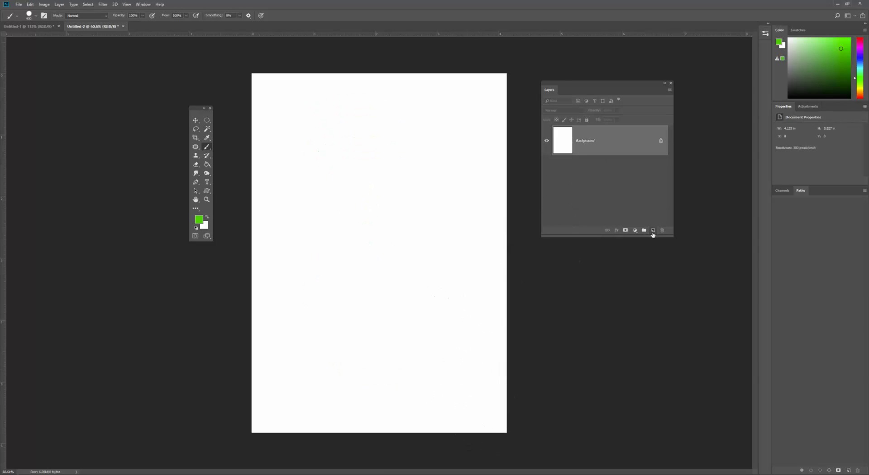
left_click(653, 231)
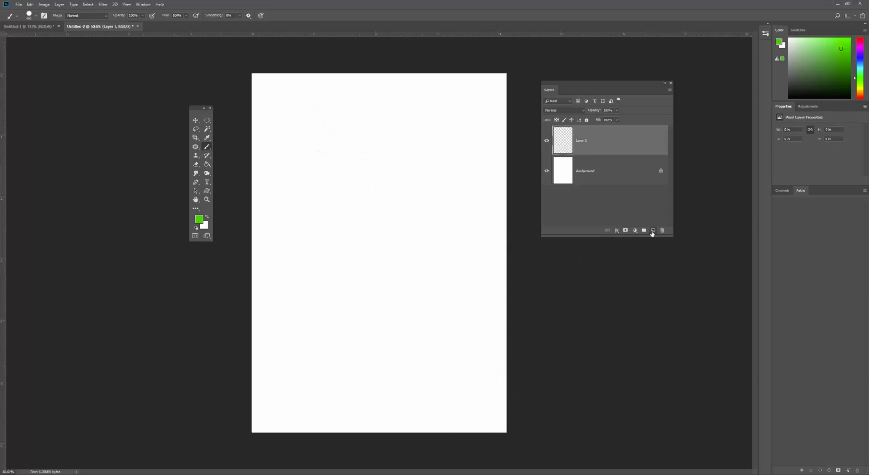
left_click(195, 130)
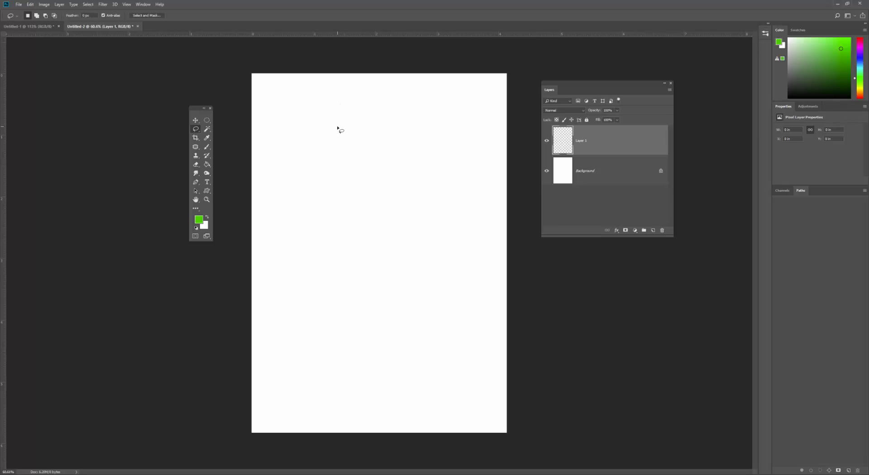
Lasso a freehand S-shaped selection, add a rounded lobe to its upper right, and paint the combined area green.
mouse_move(367, 117)
left_mouse_down()
mouse_move(452, 225)
mouse_move(429, 119)
left_mouse_up()
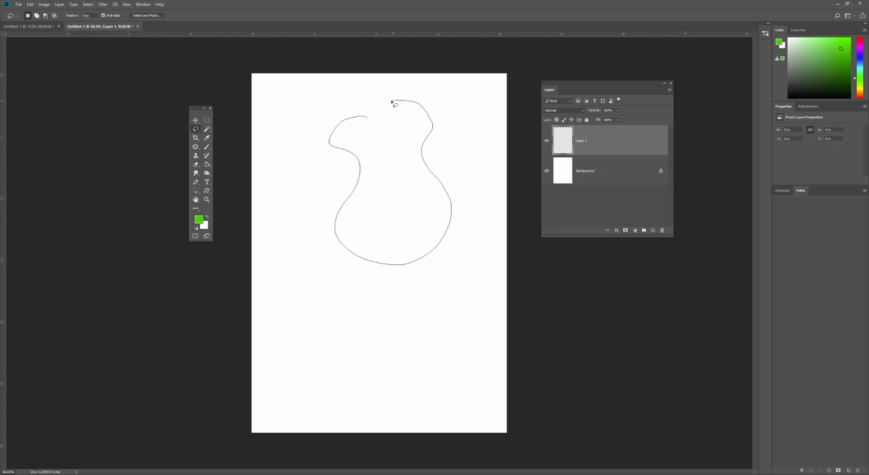
mouse_move(383, 105)
left_mouse_down()
mouse_move(309, 136)
mouse_move(348, 167)
mouse_move(372, 223)
mouse_move(435, 193)
mouse_move(405, 117)
mouse_move(346, 100)
left_mouse_up()
left_click_drag(339, 212, 328, 223)
mouse_move(356, 138)
left_mouse_down()
mouse_move(366, 240)
mouse_move(433, 242)
mouse_move(361, 141)
left_mouse_up()
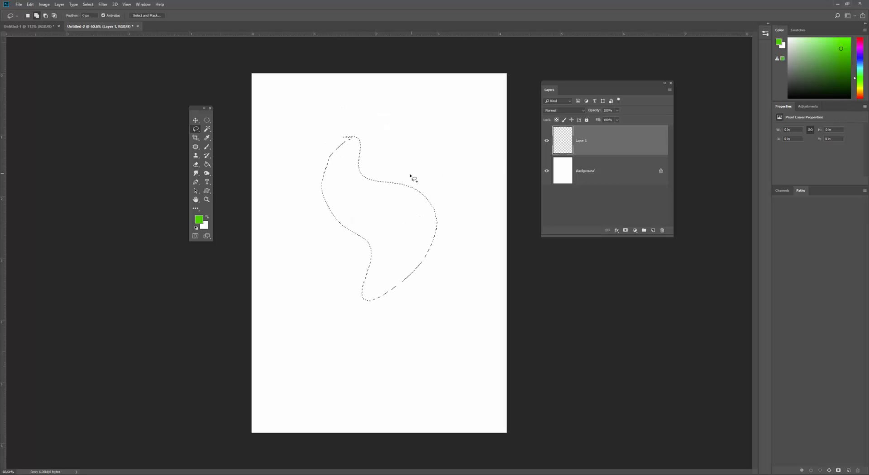
mouse_move(411, 184)
left_mouse_down()
mouse_move(423, 120)
mouse_move(462, 178)
mouse_move(436, 213)
left_mouse_up()
key("b")
mouse_move(429, 145)
left_mouse_down()
mouse_move(302, 212)
mouse_move(352, 267)
mouse_move(371, 331)
left_mouse_up()
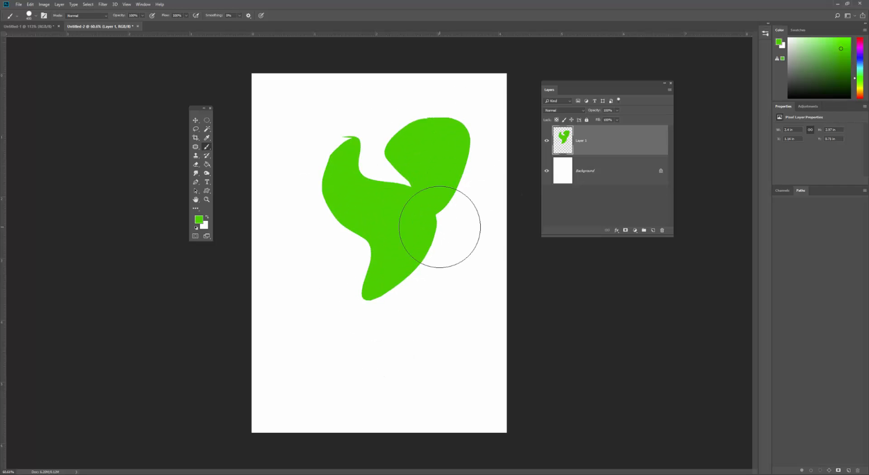
Clear the green freehand shape from Layer 1 and switch to the Polygonal Lasso tool.
key("Delete")
key("ctrl+d")
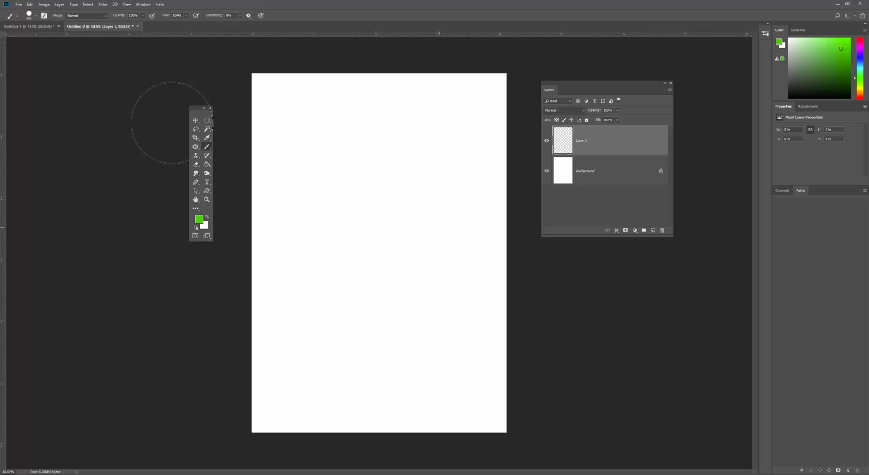
left_click(196, 129)
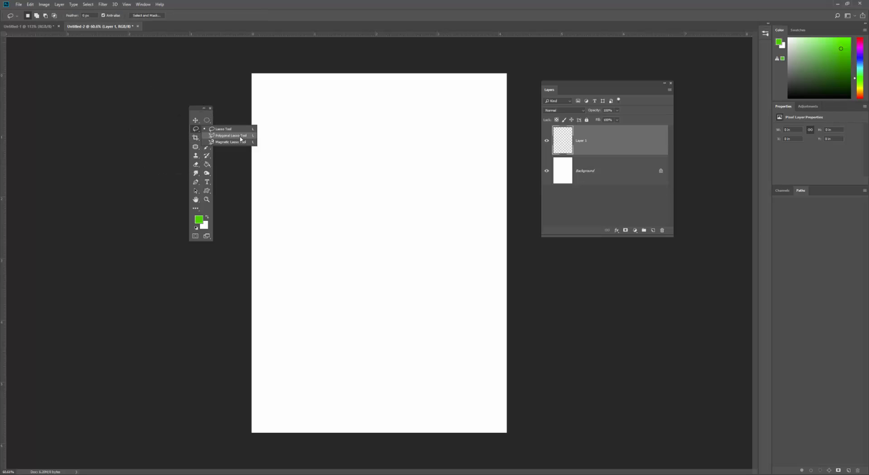
left_click(240, 136)
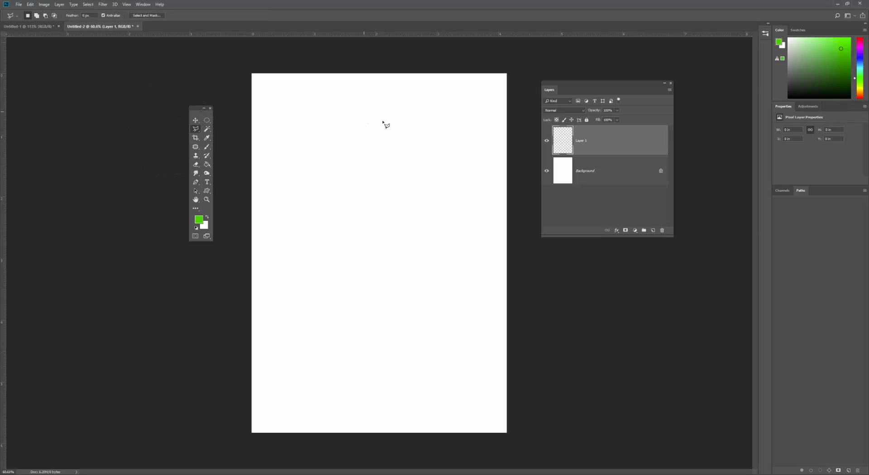
Outline a closed seven-corner polygonal selection with a notch in its right side, and deselect it.
left_click(366, 108)
left_click(287, 194)
left_click(355, 272)
left_click(434, 214)
left_click(383, 187)
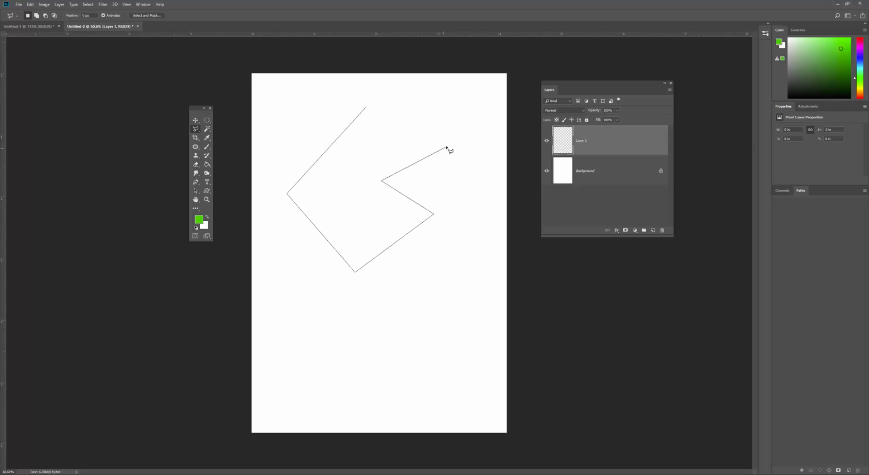
left_click(448, 146)
left_click(447, 103)
left_click(366, 108)
key("ctrl+d")
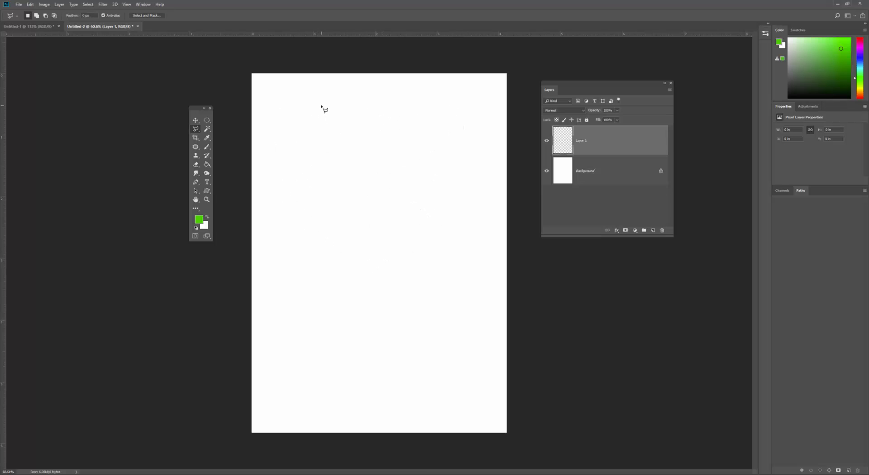
Outline a selection with straight edges on the left and a wavy freehand right edge, paint it green, and deselect.
left_click(319, 100)
left_click(277, 163)
left_click(339, 235)
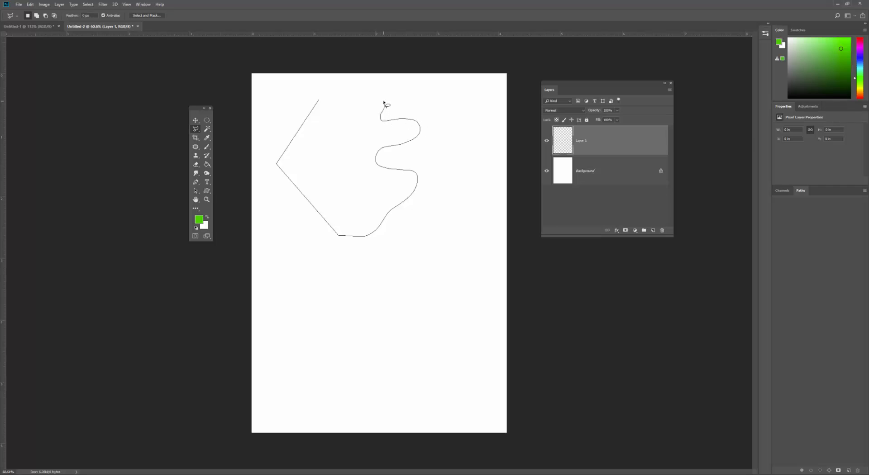
double_click(318, 102)
left_click(207, 146)
left_click_drag(348, 116, 362, 253)
key("ctrl+d")
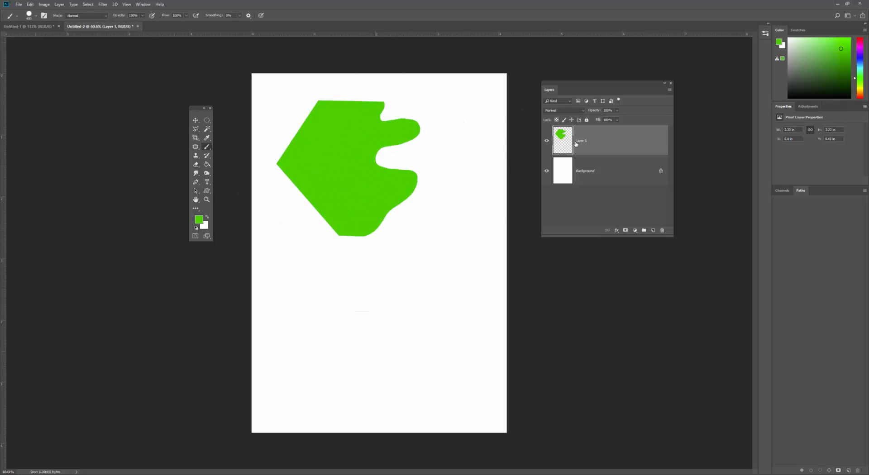
Delete the painted Layer 1 and look over the lasso tool variants.
key("Delete")
left_click(196, 129)
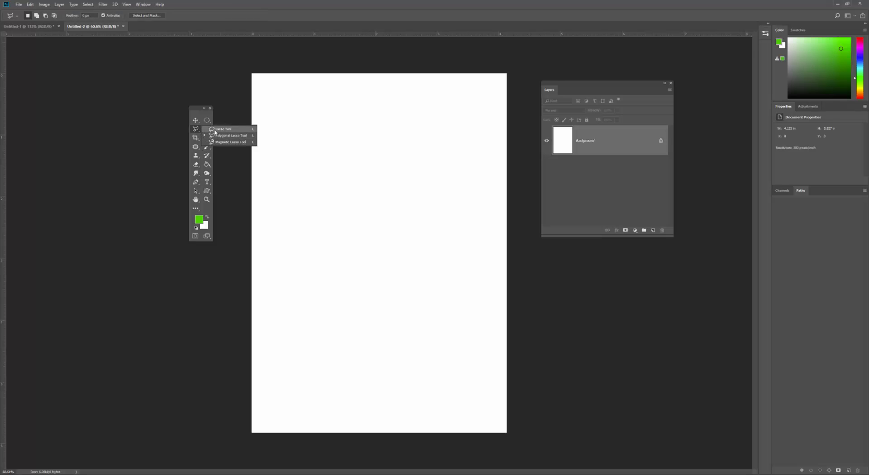
left_click(200, 131)
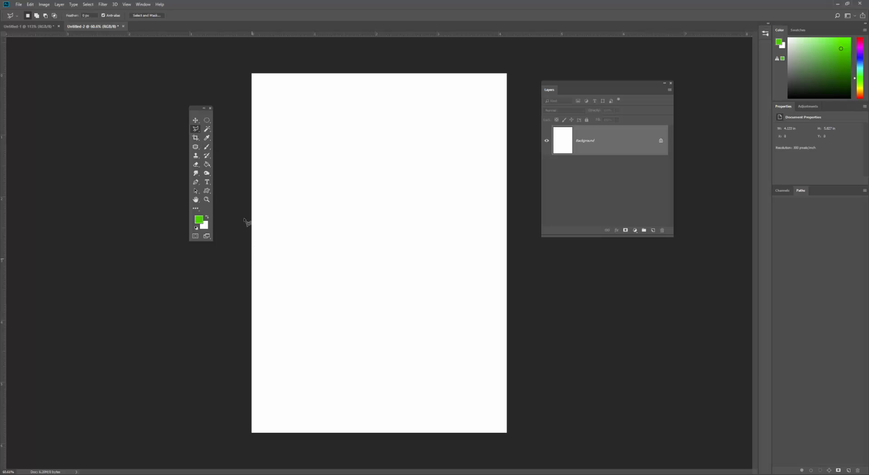
Try a crop that extends the canvas past its right edge and trims its top, and cancel it.
left_click(195, 138)
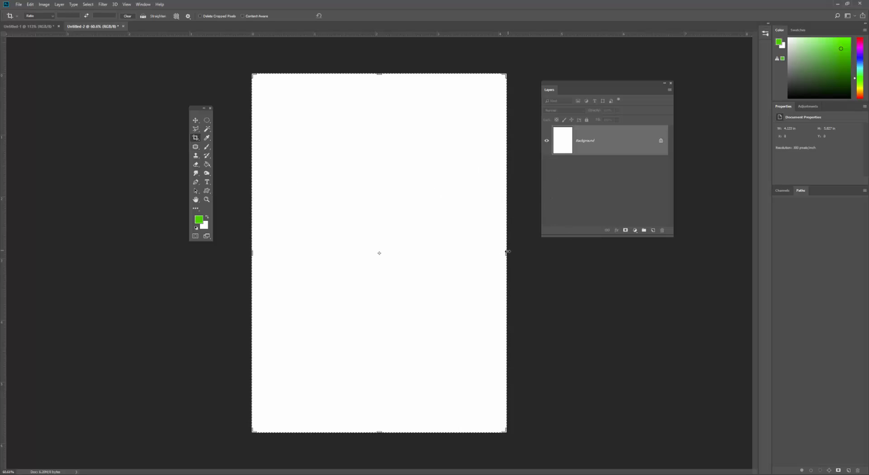
left_click_drag(506, 252, 560, 252)
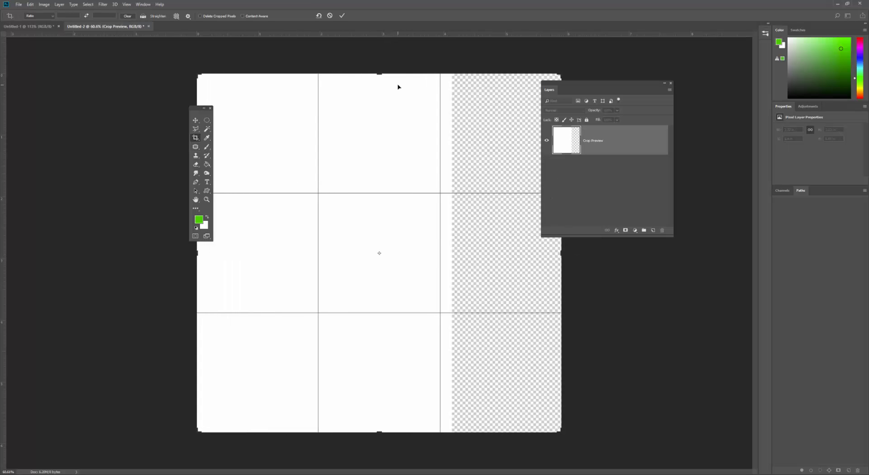
left_click_drag(380, 74, 380, 113)
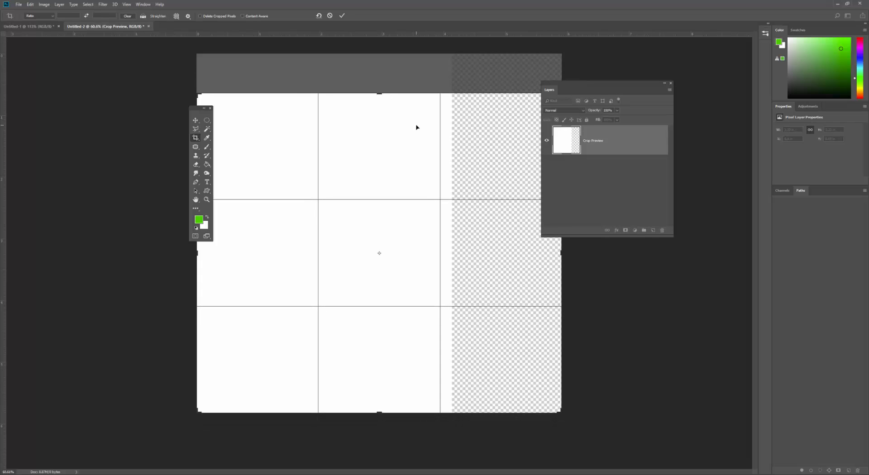
key("Escape")
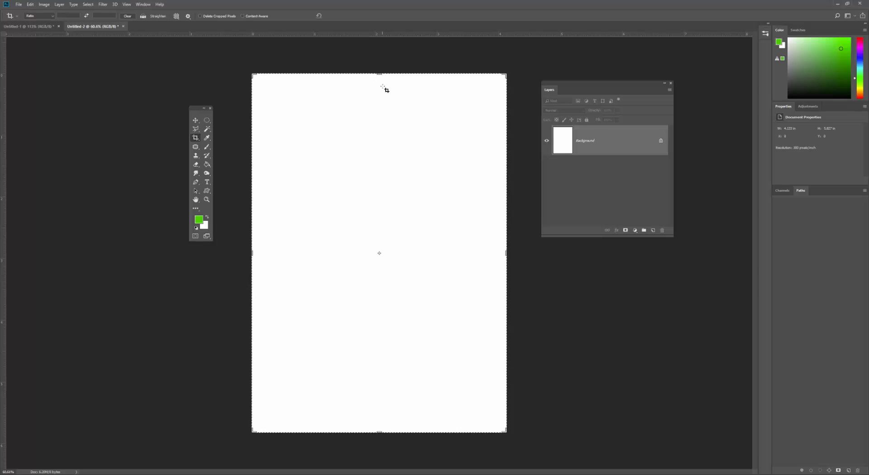
Try a crop that trims the canvas's right side with the image shifted down inside the frame, and cancel it.
mouse_move(506, 252)
left_mouse_down()
mouse_move(527, 251)
mouse_move(475, 252)
left_mouse_up()
left_click_drag(383, 82, 382, 107)
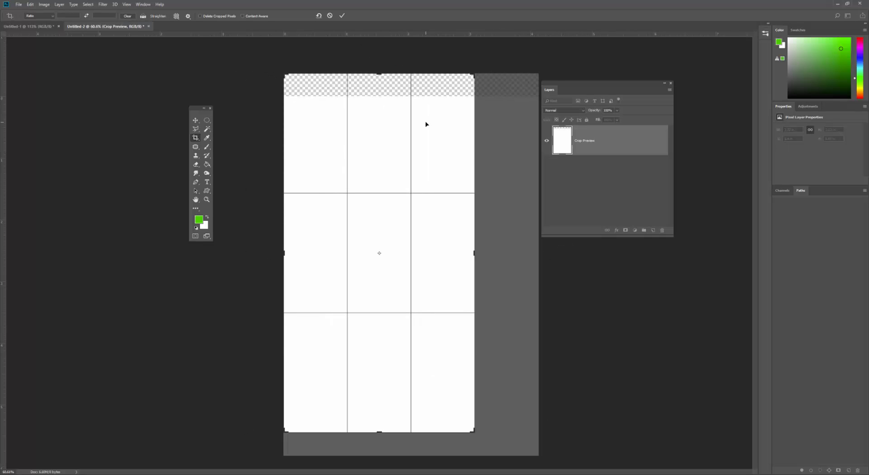
key("Escape")
Crop the canvas outward beyond its right and top edges, apply it, and undo the crop.
left_click_drag(508, 255, 608, 258)
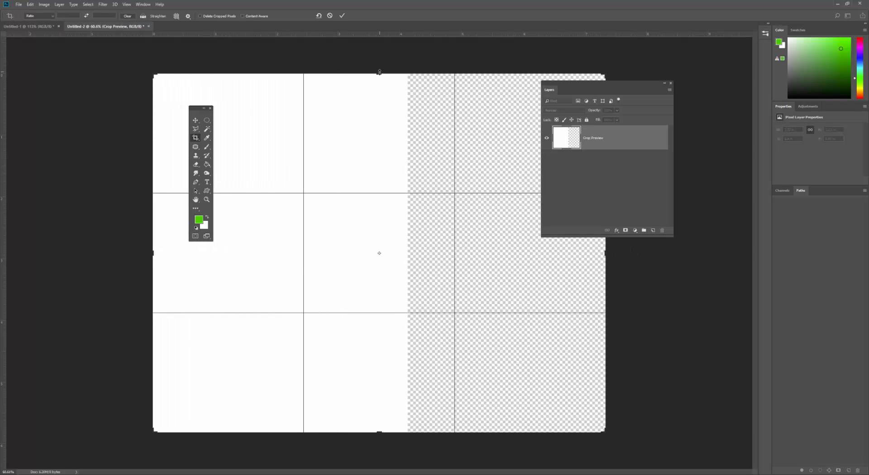
left_click_drag(379, 74, 381, 58)
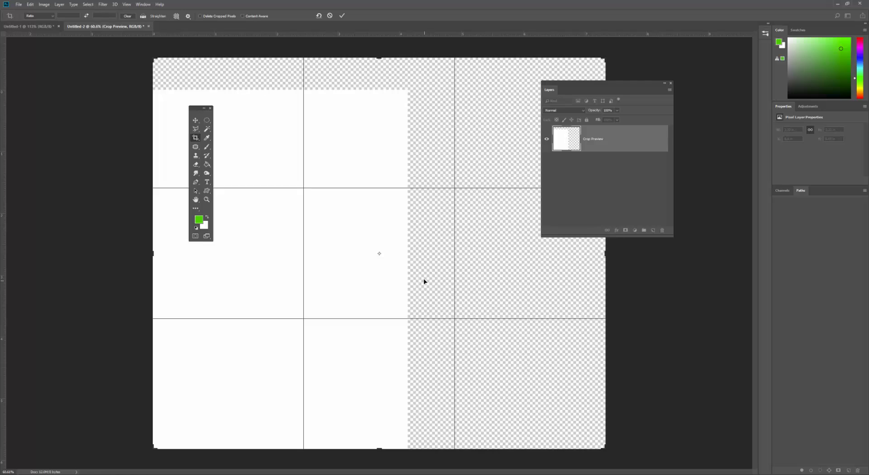
key("Return")
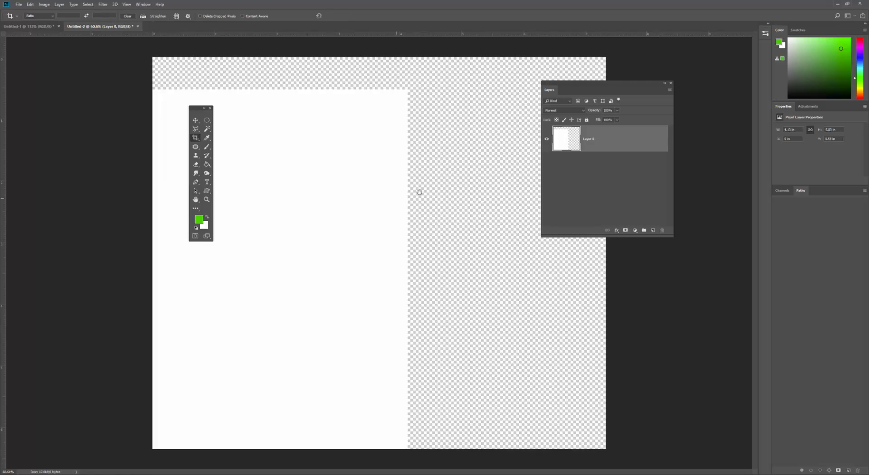
key("ctrl+z")
Try a crop that cuts deep into the canvas's top and widens it on the right, and cancel it.
left_click(379, 86)
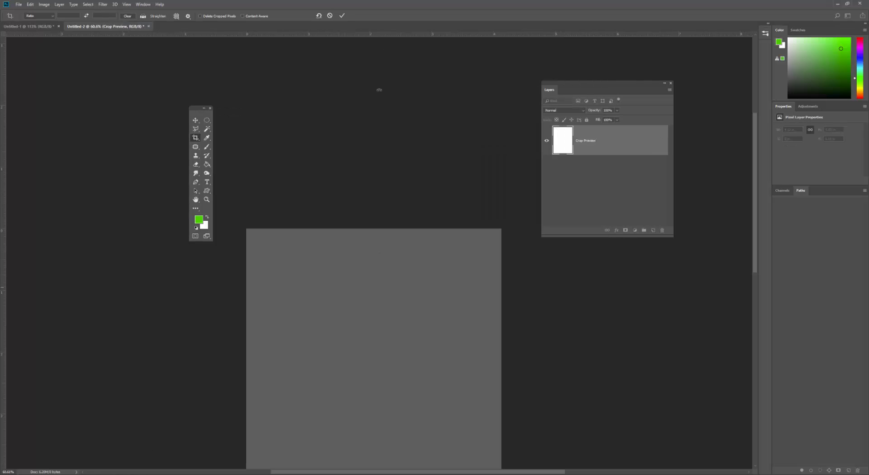
key("Escape")
left_click(378, 114)
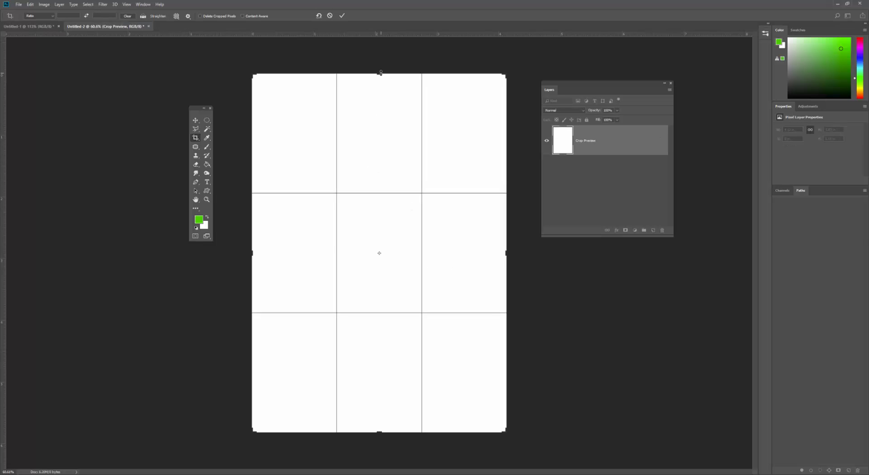
left_click_drag(380, 72, 392, 151)
left_click_drag(509, 249, 593, 275)
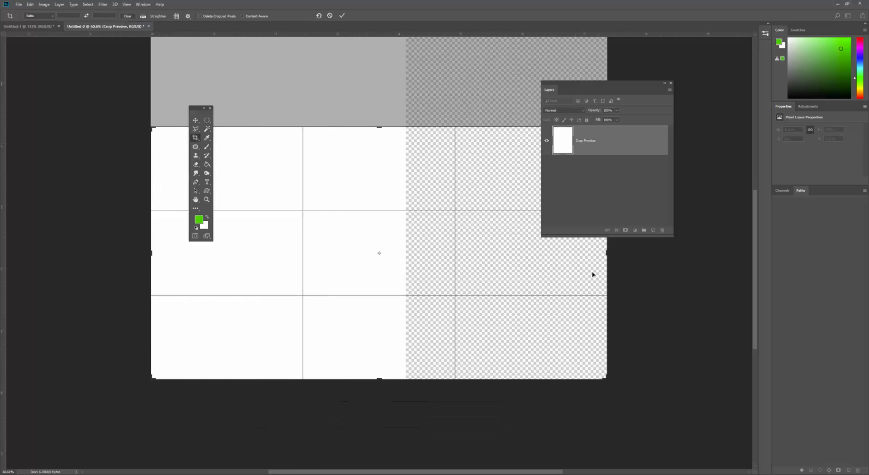
key("Escape")
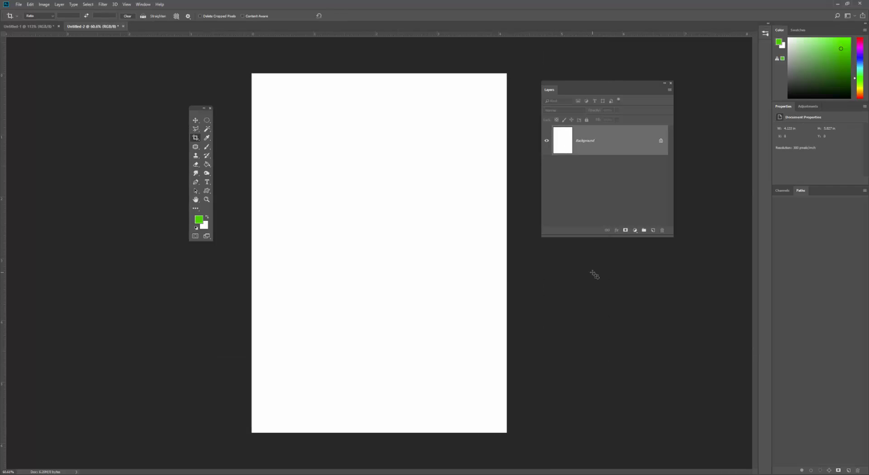
Paint a large green blob in the canvas's upper left and an overlapping blue one beside it on the Background layer.
left_click(206, 138)
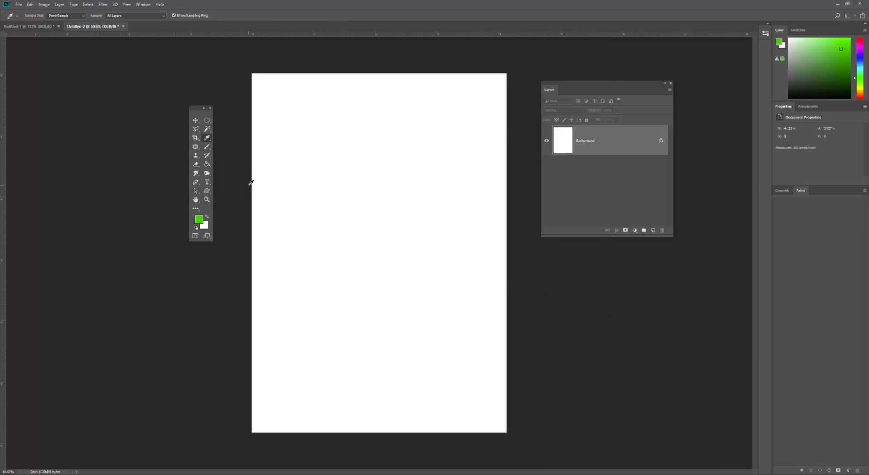
left_click(207, 147)
mouse_move(409, 150)
left_mouse_down()
mouse_move(352, 162)
mouse_move(371, 213)
left_mouse_up()
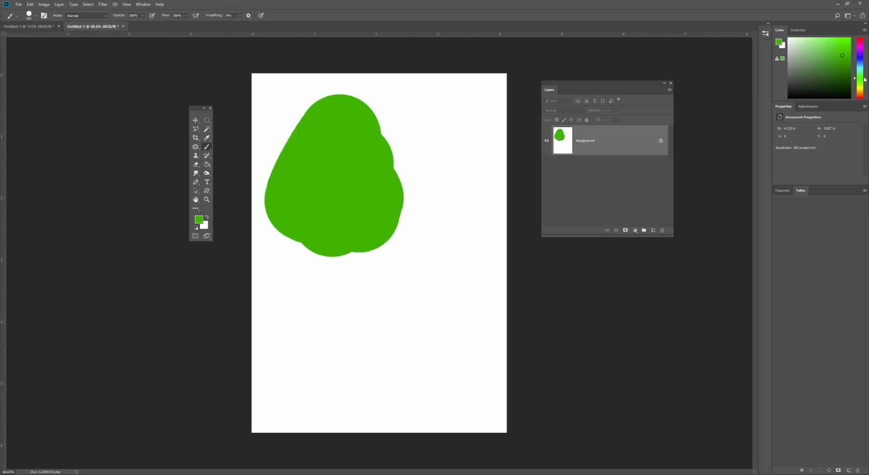
left_click(860, 61)
mouse_move(406, 176)
left_mouse_down()
mouse_move(433, 184)
mouse_move(422, 199)
left_mouse_up()
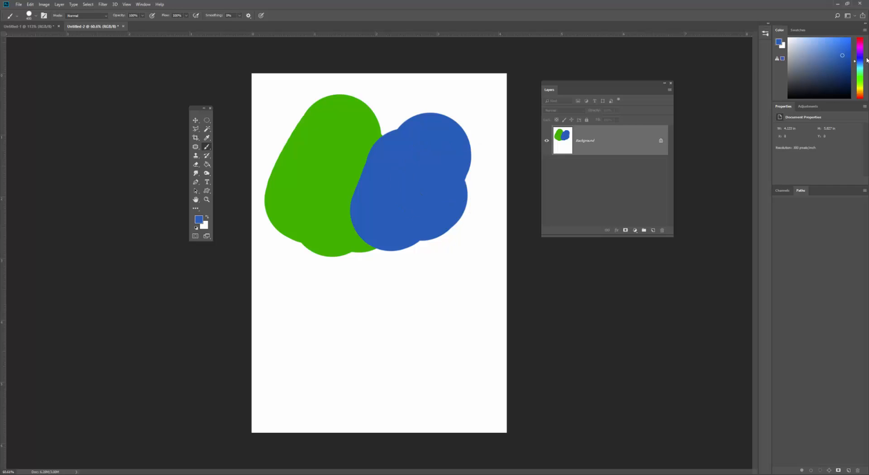
Paint overlapping purple, crimson and gold blobs below the green and blue ones.
left_click(860, 53)
mouse_move(398, 281)
left_mouse_down()
mouse_move(395, 238)
mouse_move(392, 276)
left_mouse_up()
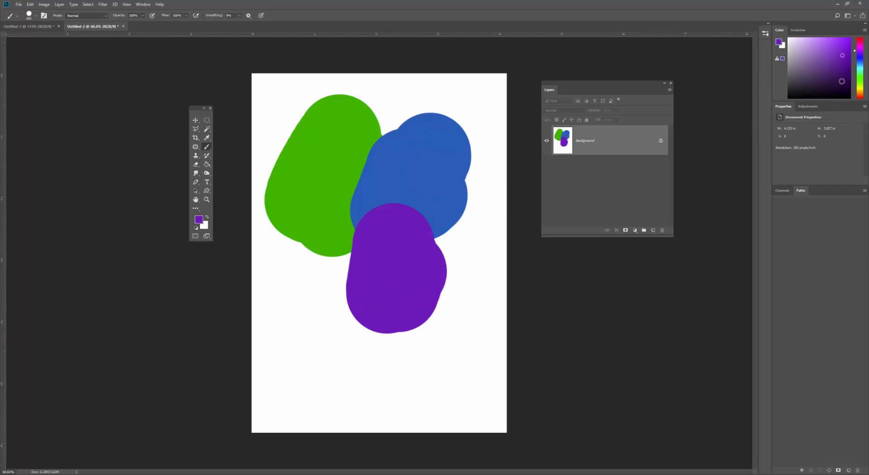
left_click(861, 42)
left_click_drag(343, 244, 324, 269)
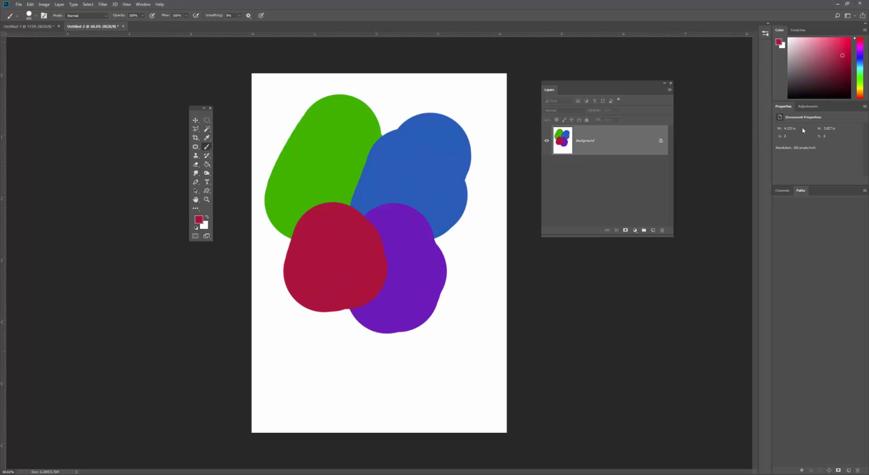
left_click(859, 91)
left_click_drag(454, 190, 457, 271)
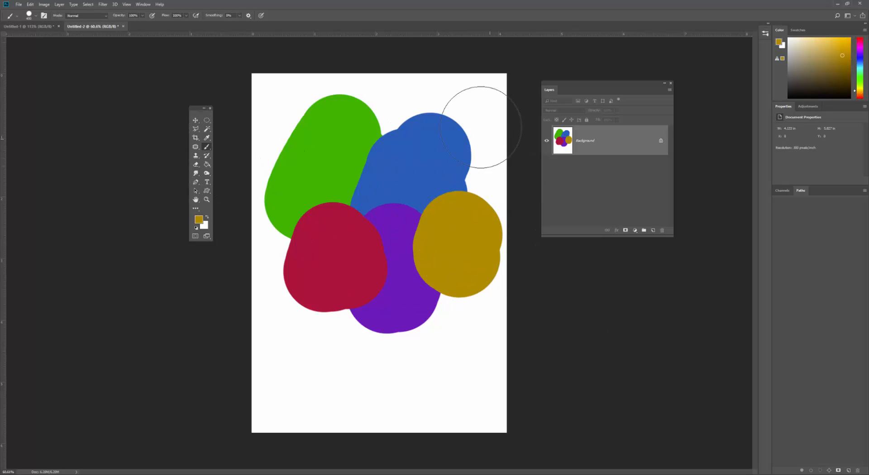
Sample the colors of the painted blobs in turn with the Eyedropper, finishing on crimson as the foreground color.
left_click(207, 138)
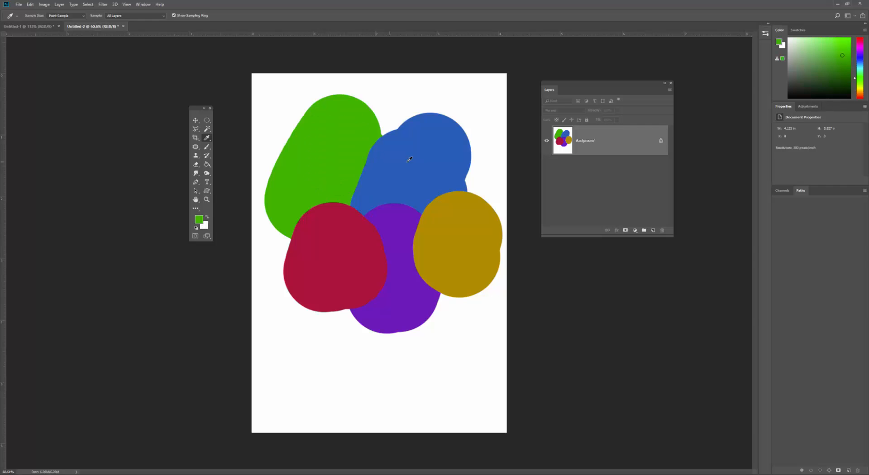
left_click(437, 155)
left_click(491, 235)
left_click(391, 281)
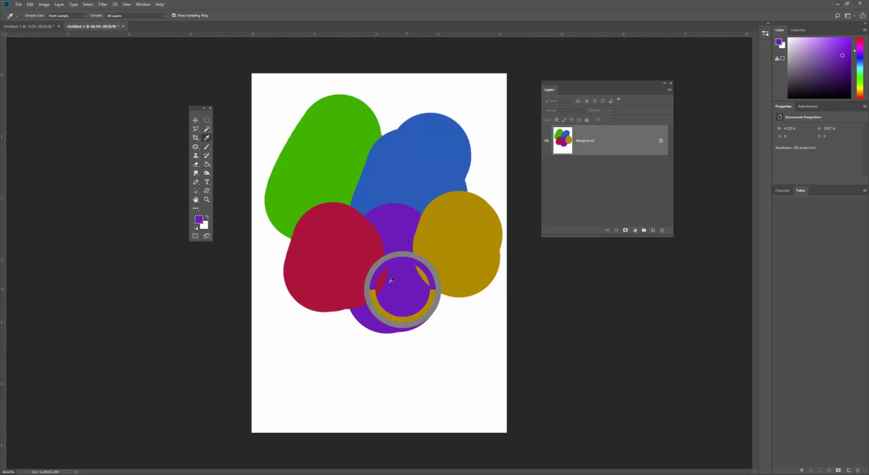
left_click(355, 264)
left_click(339, 205)
left_click(408, 168)
left_click(334, 163)
left_click(330, 232)
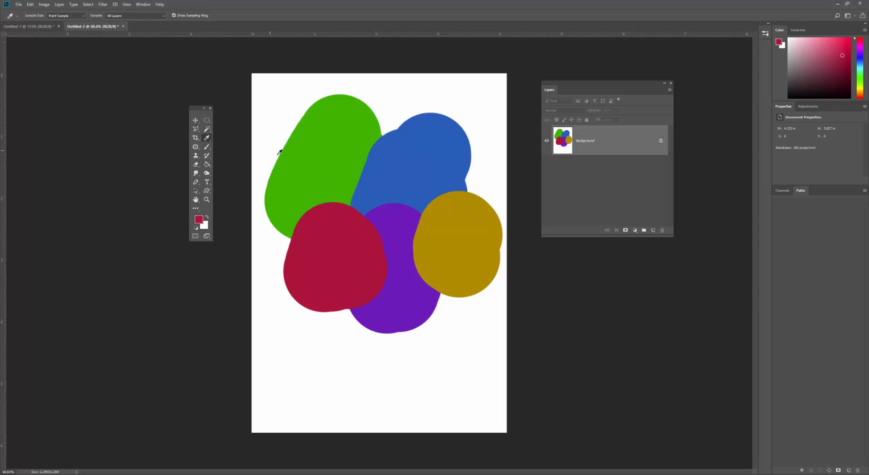
Brush crimson over the top of the green blob, undo it, and paint crimson below the existing crimson blob instead.
left_click(207, 147)
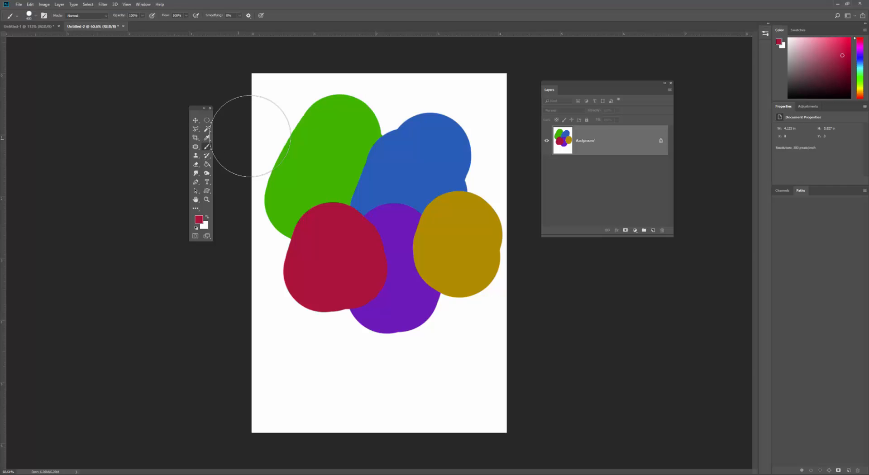
left_click_drag(324, 101, 368, 106)
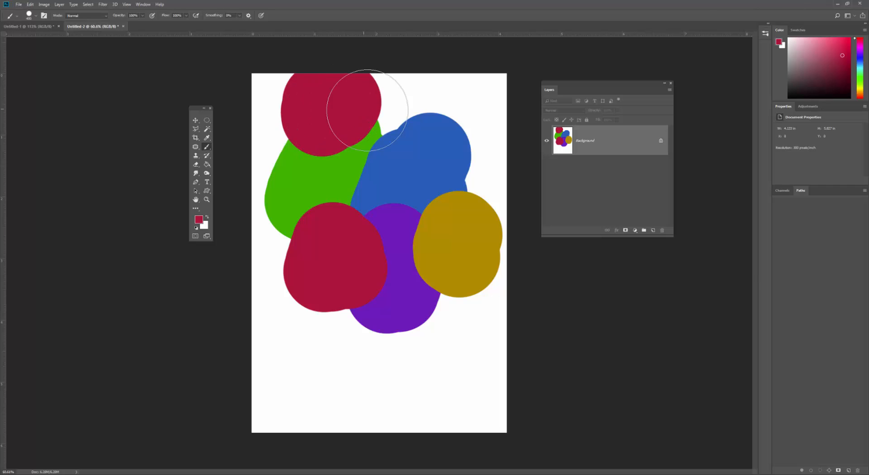
key("ctrl+z")
mouse_move(341, 320)
left_mouse_down()
mouse_move(406, 351)
mouse_move(312, 344)
left_mouse_up()
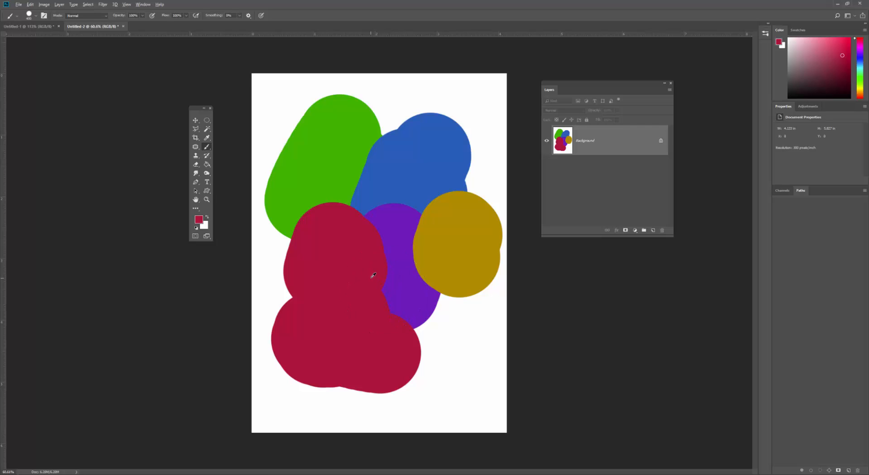
Sample purple from the canvas and paint it over the crimson area, and resample crimson to paint over the purple.
left_click(402, 280, "alt")
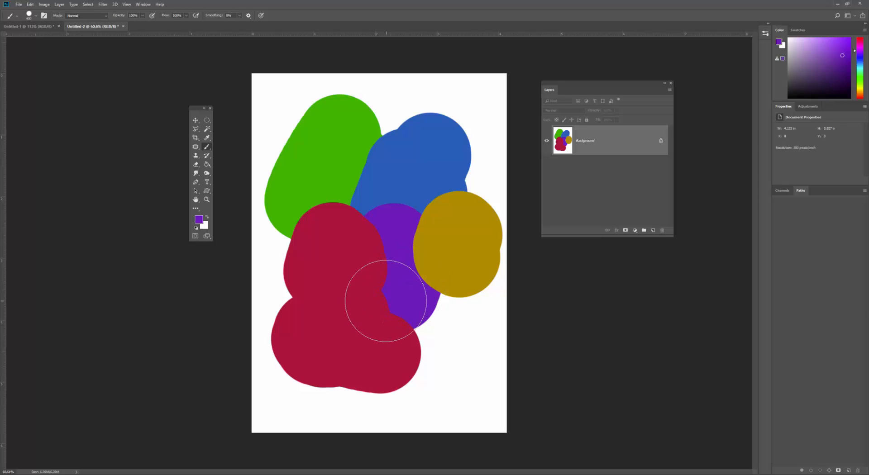
mouse_move(384, 297)
left_mouse_down()
mouse_move(401, 316)
mouse_move(374, 281)
mouse_move(382, 277)
mouse_move(368, 314)
mouse_move(393, 330)
mouse_move(354, 287)
mouse_move(337, 304)
left_mouse_up()
left_click(310, 262, "alt")
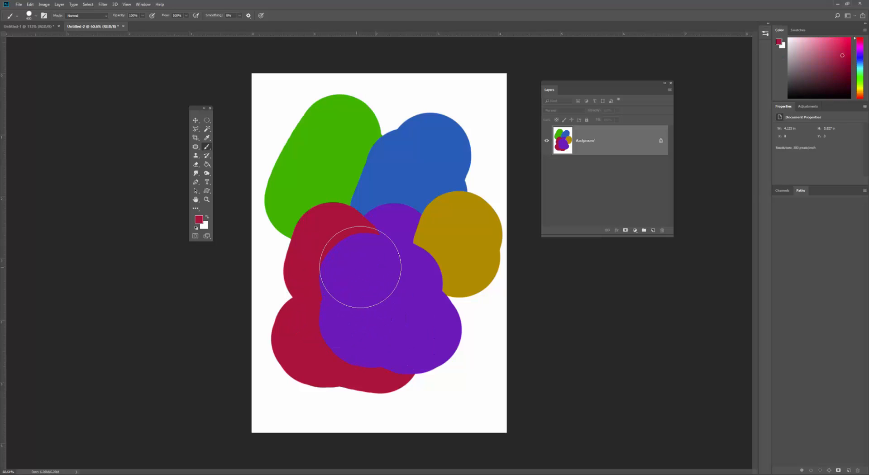
left_click_drag(361, 268, 385, 294)
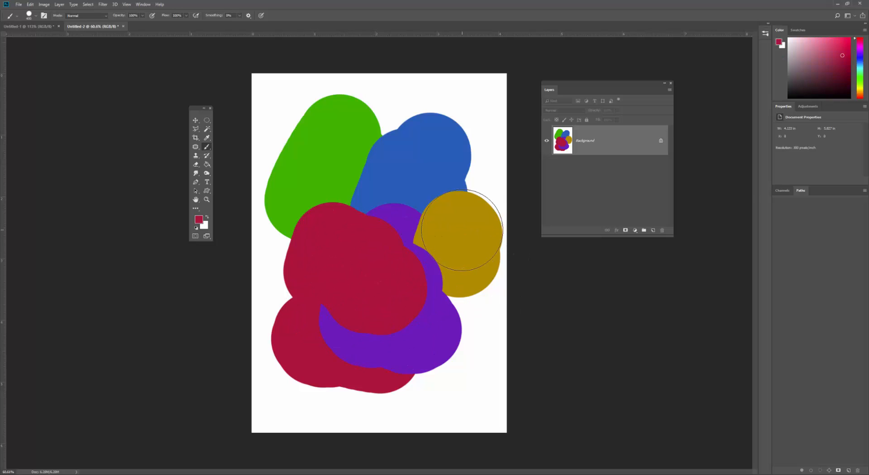
Sample blue and paint it across the canvas's upper part, and sample green to paint over the blue.
left_click(435, 161, "alt")
mouse_move(435, 151)
left_mouse_down()
mouse_move(366, 123)
mouse_move(335, 151)
left_mouse_up()
left_click(289, 181, "alt")
left_click_drag(349, 181, 371, 181)
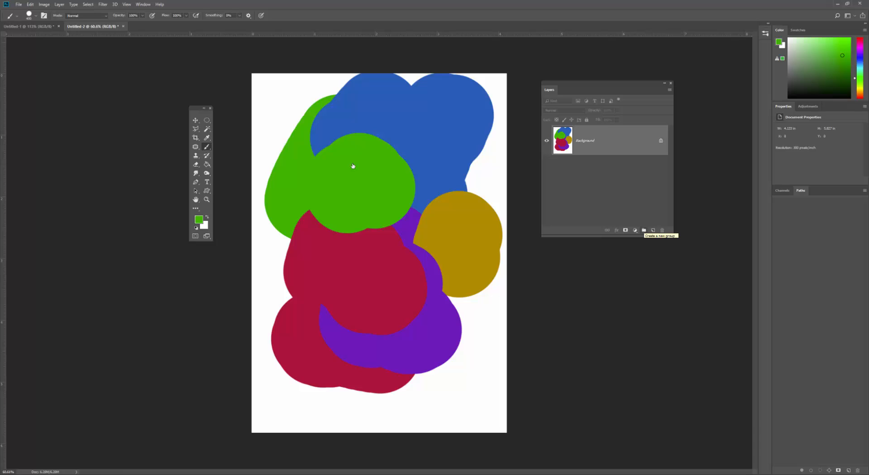
Undo all the colored brush strokes until the Background layer is blank white.
key("ctrl+z")
key("ctrl+z")
key("ctrl+z")
key("ctrl+z")
key("ctrl+z")
key("ctrl+z")
key("ctrl+z")
key("ctrl+z")
key("ctrl+z")
key("ctrl+z")
key("ctrl+z")
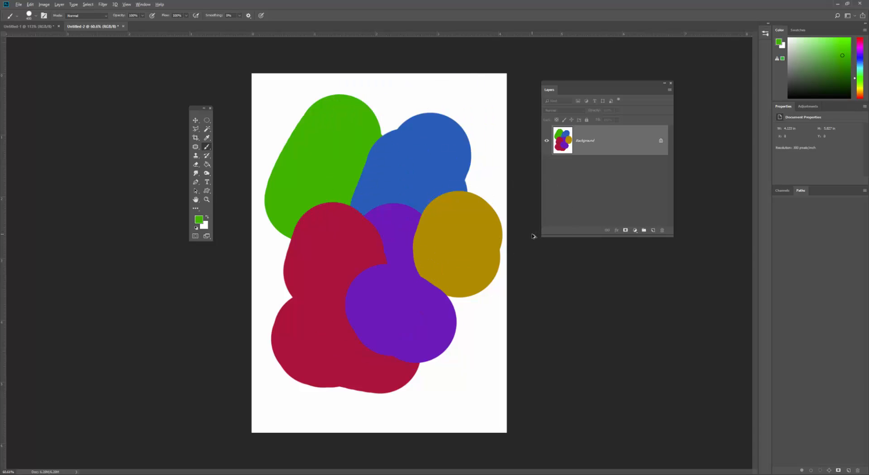
key("ctrl+z")
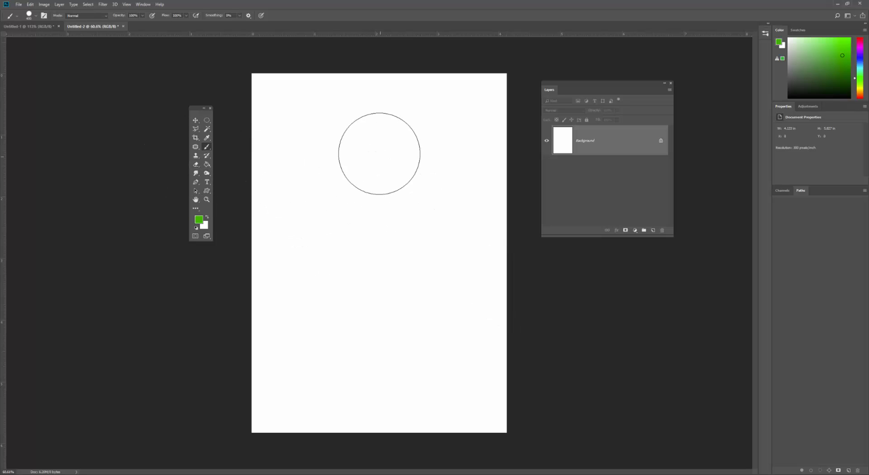
Add a new layer above the Background and paint a large green blob near the canvas's center.
left_click(652, 231)
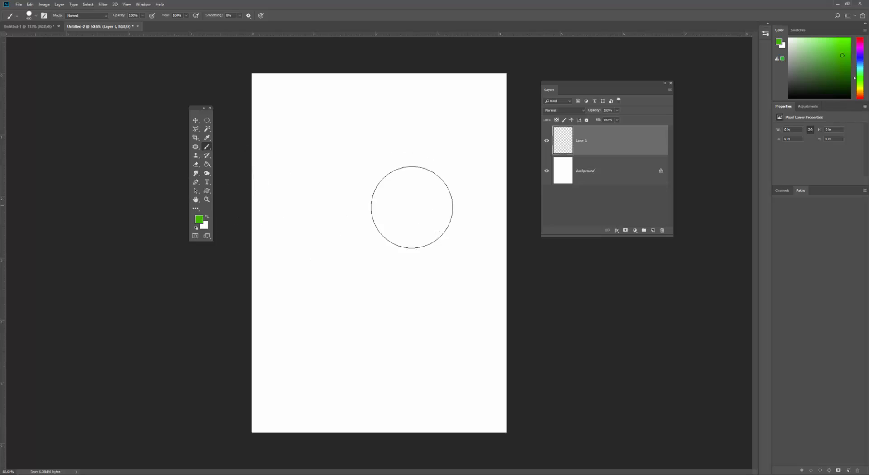
mouse_move(412, 206)
left_mouse_down()
mouse_move(392, 235)
mouse_move(397, 222)
left_mouse_up()
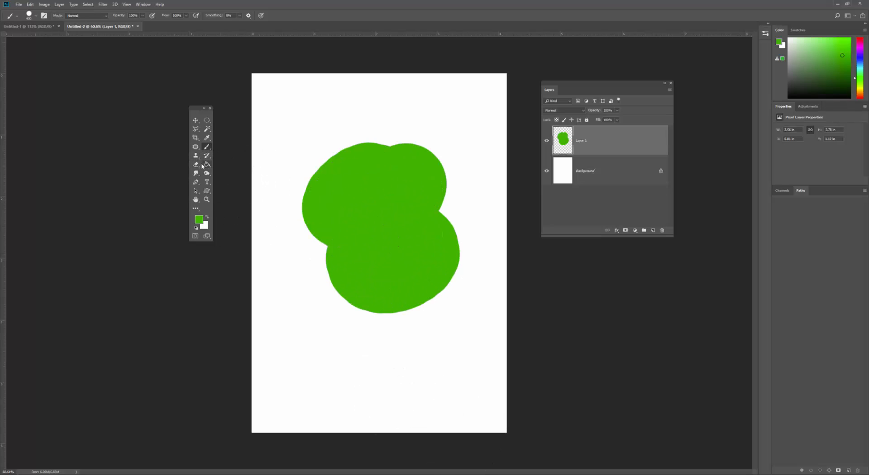
Try erasing the upper right part of the green blob with the Eraser tool, and undo the erasing.
left_click(197, 164)
right_click(395, 172)
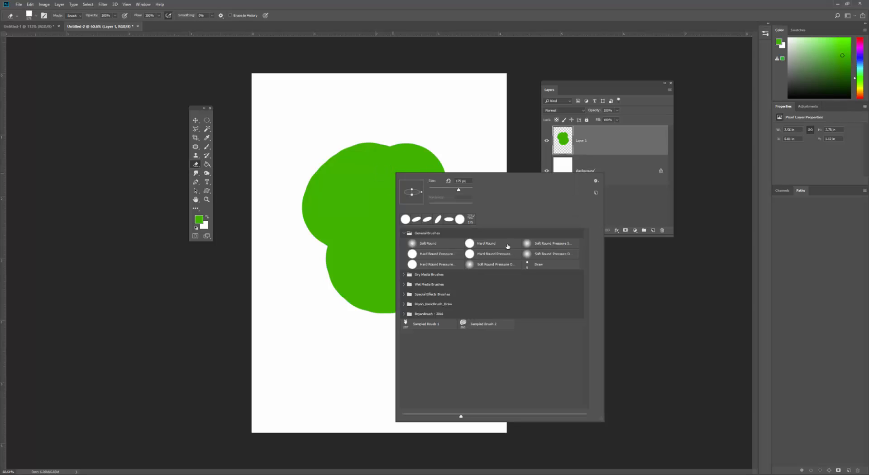
mouse_move(391, 139)
left_mouse_down()
mouse_move(420, 197)
mouse_move(431, 166)
mouse_move(406, 133)
mouse_move(386, 188)
mouse_move(371, 146)
mouse_move(412, 191)
mouse_move(434, 197)
mouse_move(427, 172)
mouse_move(419, 228)
left_mouse_up()
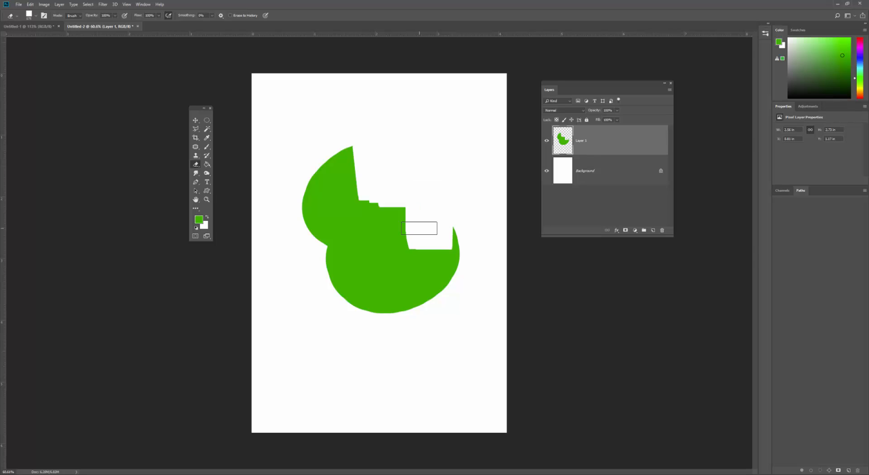
key("ctrl+z")
key("ctrl+z")
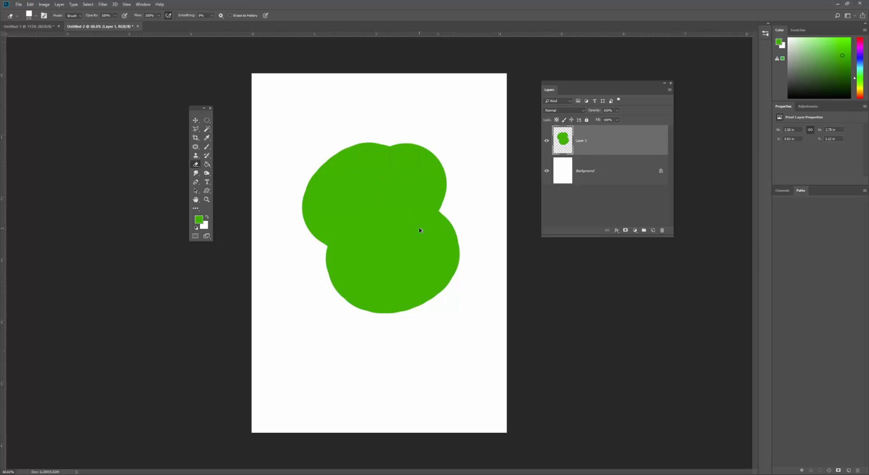
Undo the green blob, and try filling the whole of Layer 1 with green using the Paint Bucket, undoing the fill.
key("ctrl+z")
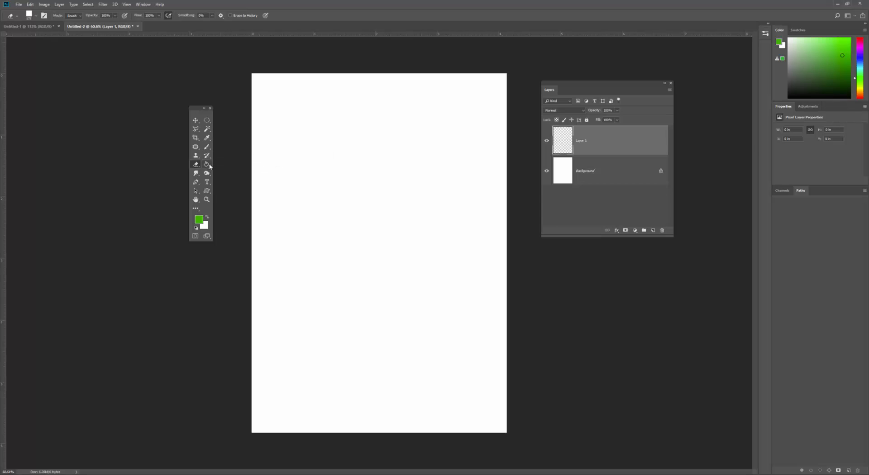
left_click(207, 164)
left_click(400, 265)
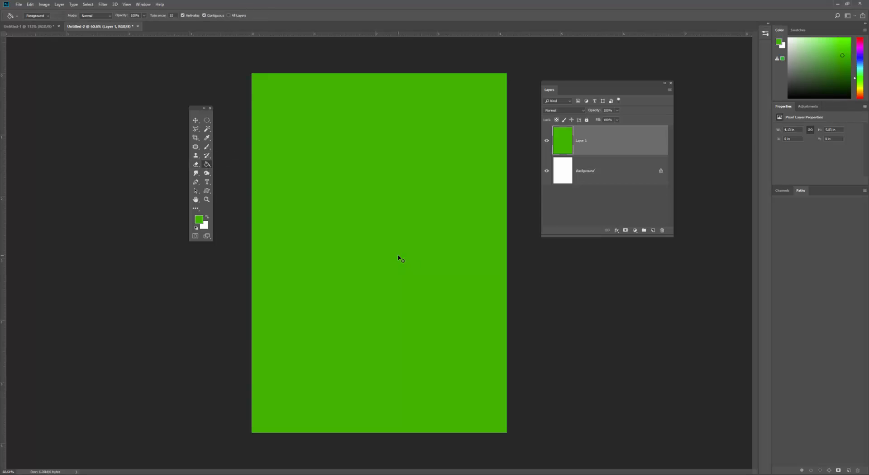
key("ctrl+z")
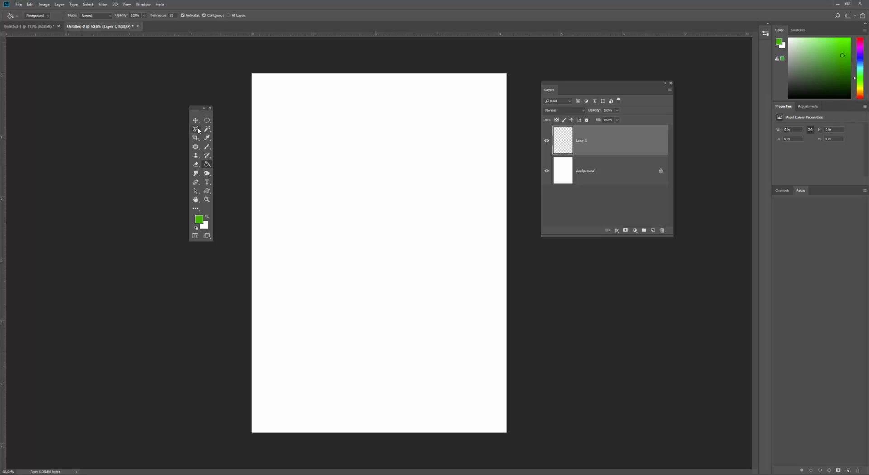
Fill a curved freehand Lasso selection on the canvas's upper right with green, and delete Layer 1 after deselecting.
left_click_drag(196, 129, 210, 135)
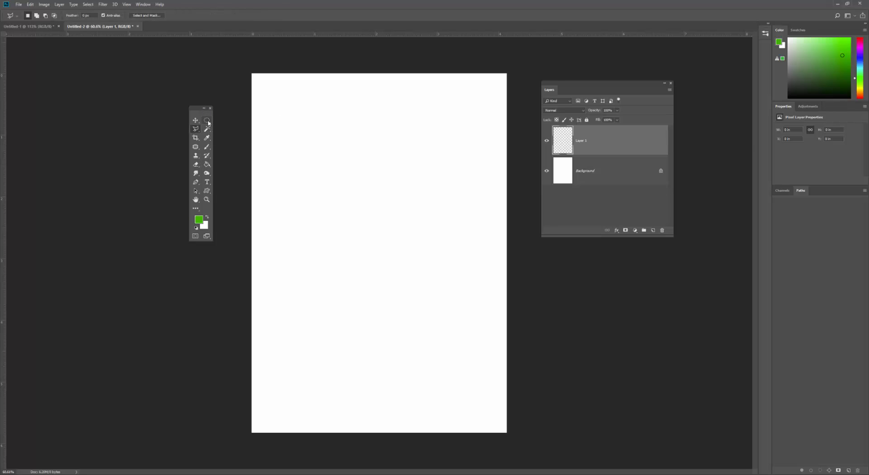
left_click(196, 128)
left_click(226, 121)
mouse_move(419, 160)
left_mouse_down()
mouse_move(374, 260)
mouse_move(426, 162)
left_mouse_up()
left_click(207, 164)
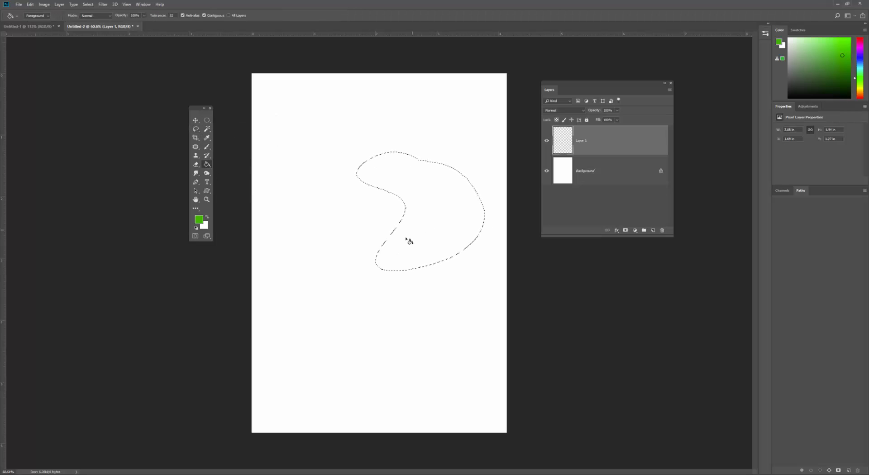
left_click(409, 239)
key("ctrl+d")
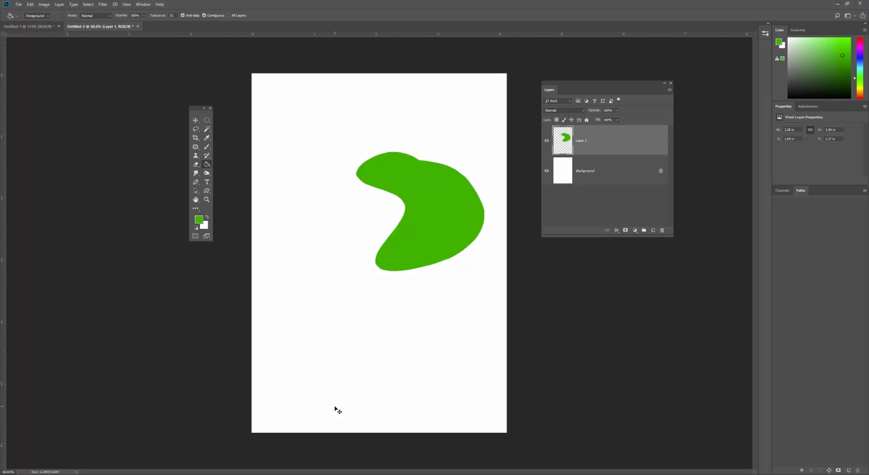
key("Delete")
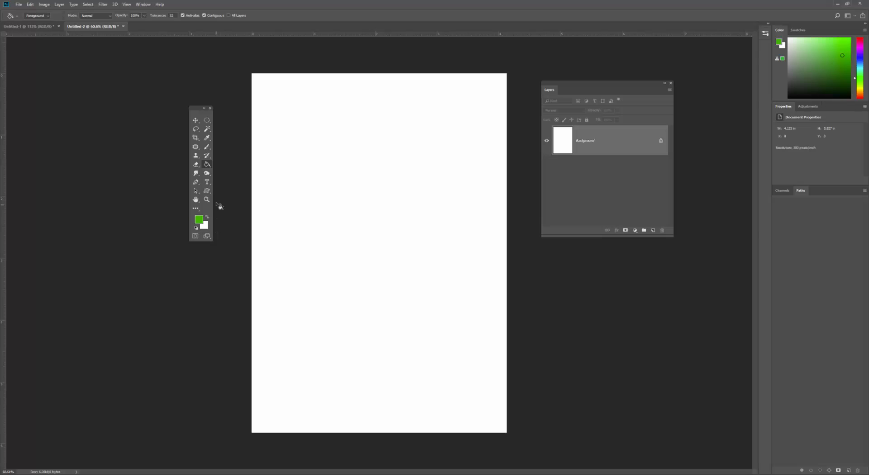
Paint a very dark green blob and an overlapping lighter green blob on the Background with a smaller brush.
left_click(207, 146)
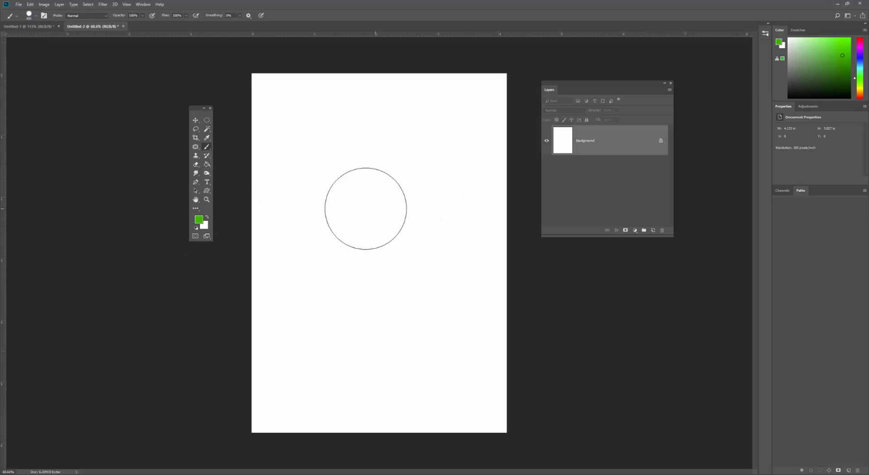
key("bracketleft")
key("bracketleft")
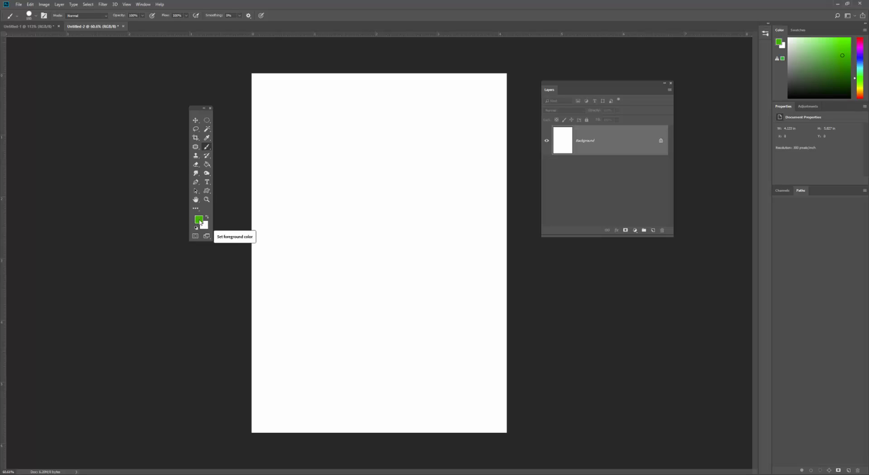
left_click(810, 85)
left_click_drag(326, 181, 337, 199)
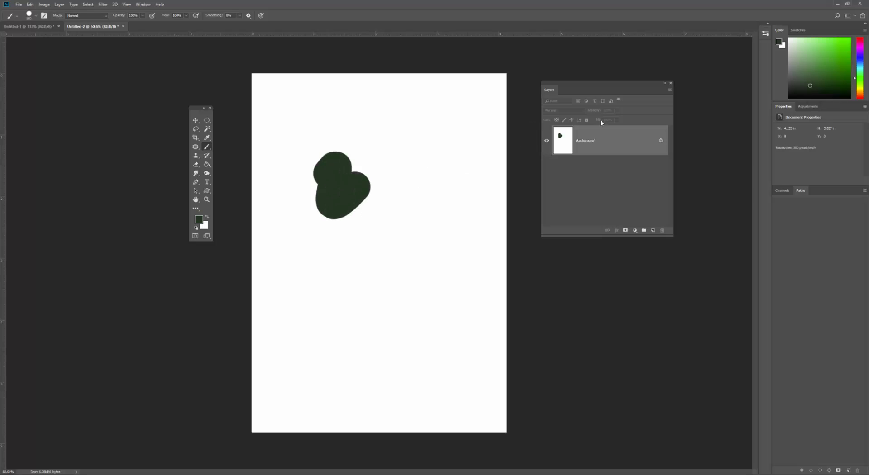
left_click(828, 80)
left_click_drag(384, 163, 405, 190)
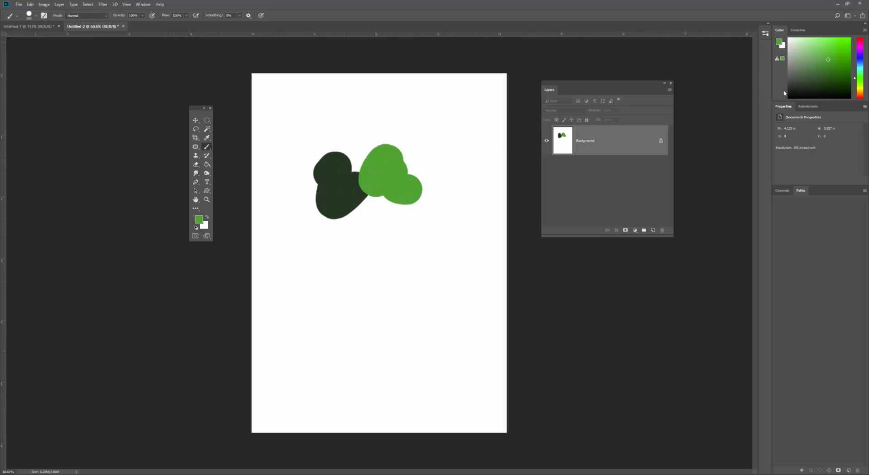
left_click(206, 227)
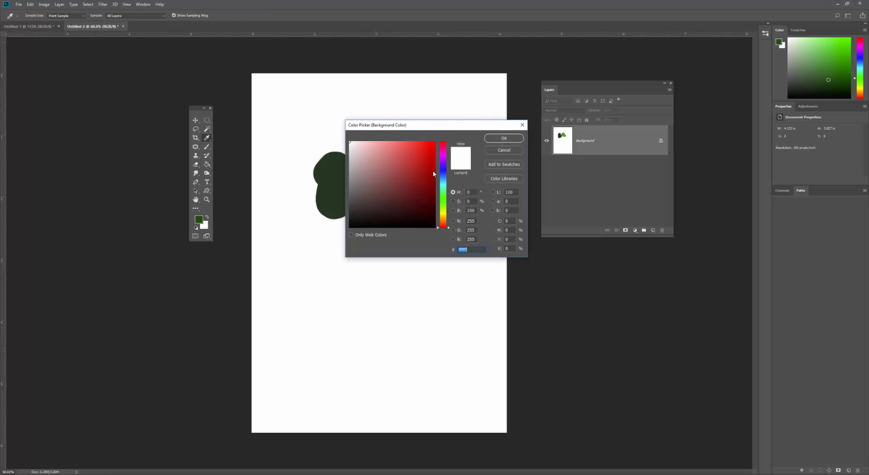
left_click_drag(408, 153, 423, 156)
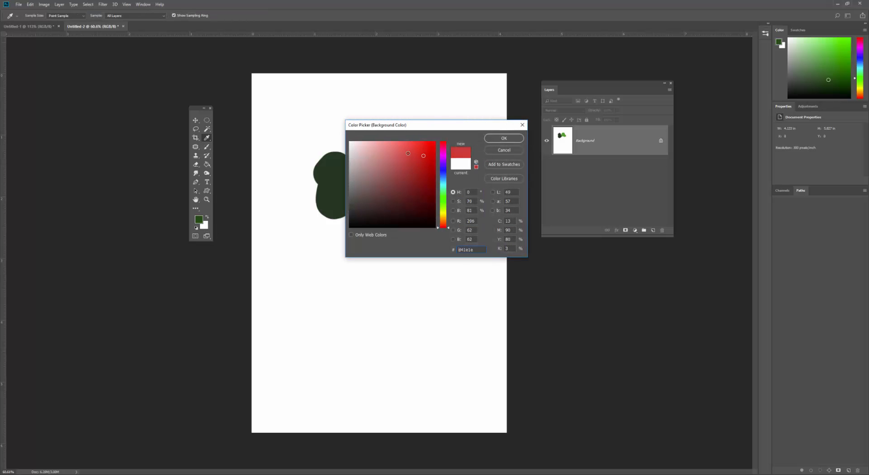
left_click(522, 124)
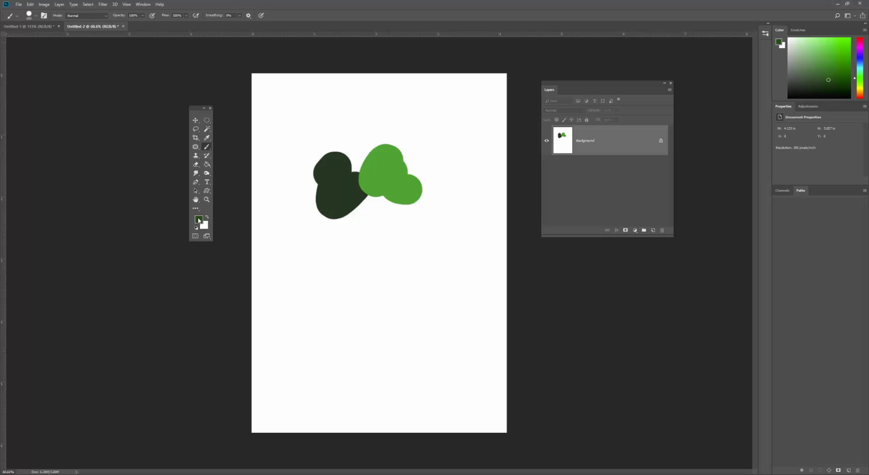
left_click(205, 227)
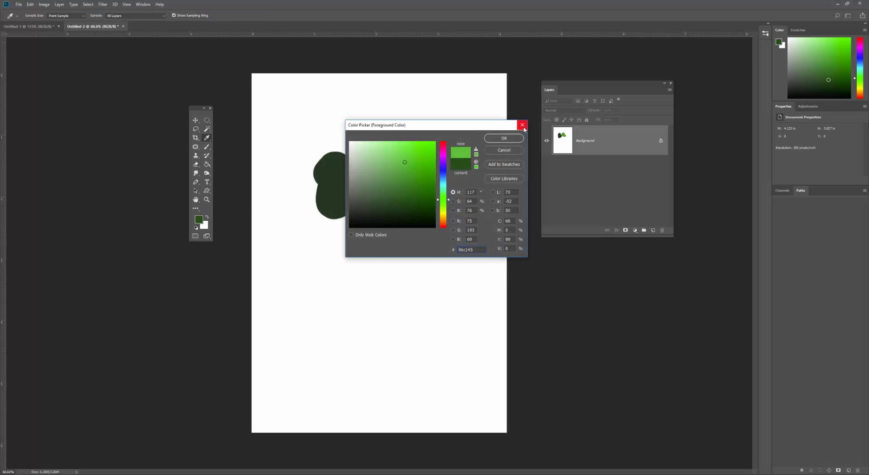
left_click(522, 126)
Set the background color to red, and paint a dark green blob below the light green one.
left_click(205, 227)
left_click(424, 160)
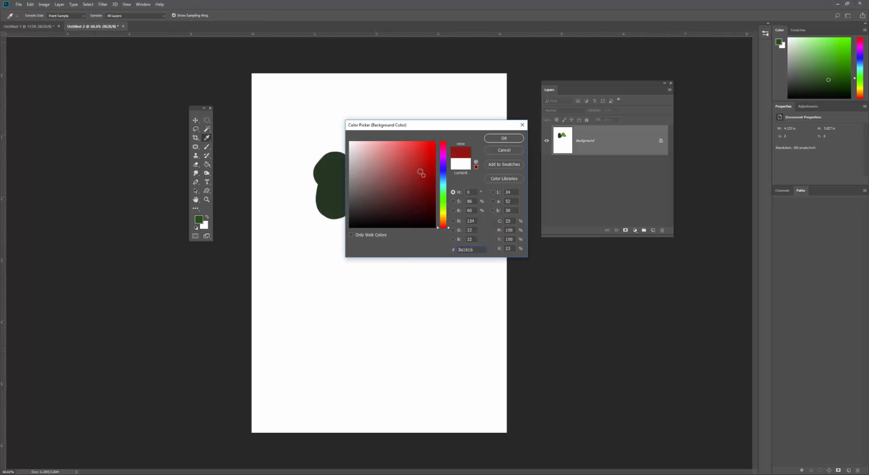
left_click(513, 138)
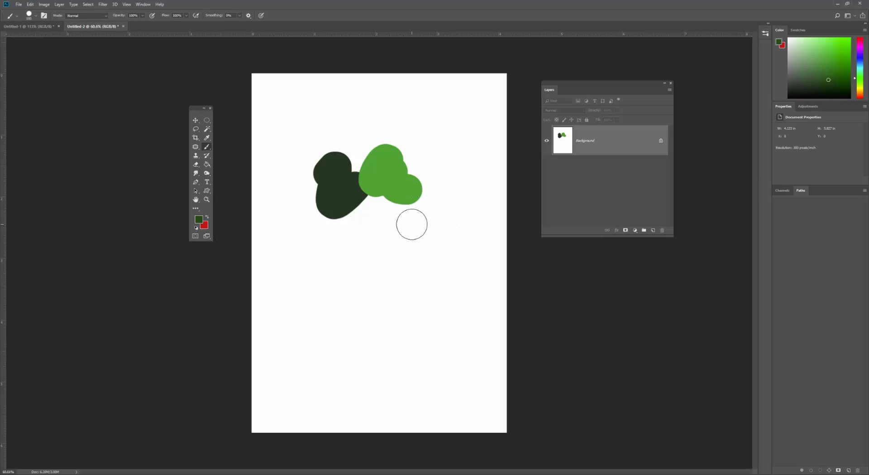
left_click_drag(411, 223, 409, 240)
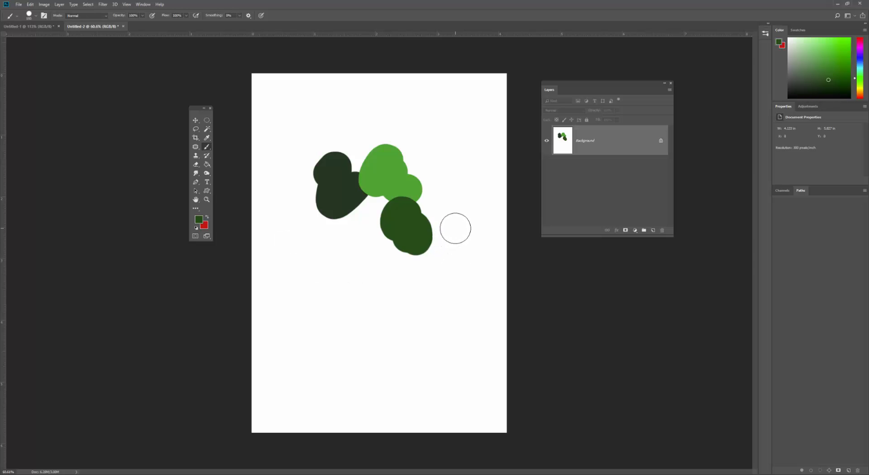
Paint alternating red and dark green shapes around the existing blobs by swapping the foreground and background colors.
key("x")
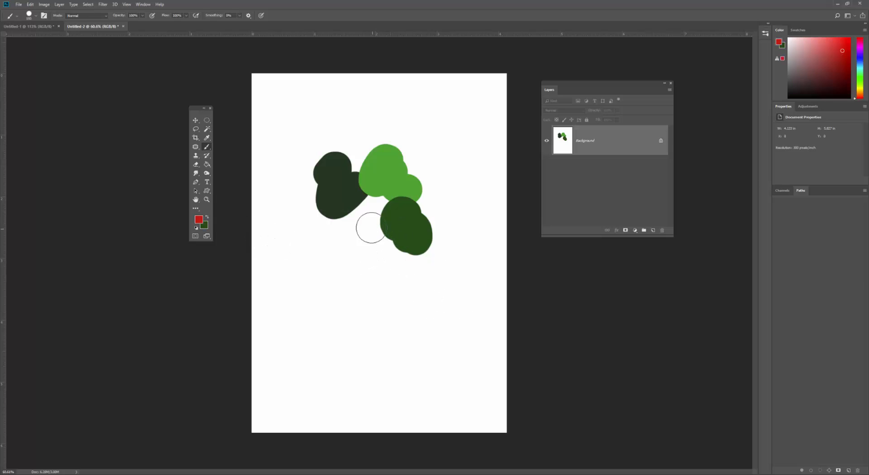
mouse_move(369, 227)
left_mouse_down()
mouse_move(392, 283)
mouse_move(425, 267)
left_mouse_up()
key("x")
mouse_move(449, 211)
left_mouse_down()
mouse_move(431, 175)
mouse_move(462, 176)
mouse_move(460, 156)
mouse_move(413, 129)
mouse_move(425, 123)
mouse_move(378, 145)
mouse_move(417, 144)
mouse_move(344, 108)
mouse_move(320, 152)
left_mouse_up()
key("x")
key("x")
key("x")
key("x")
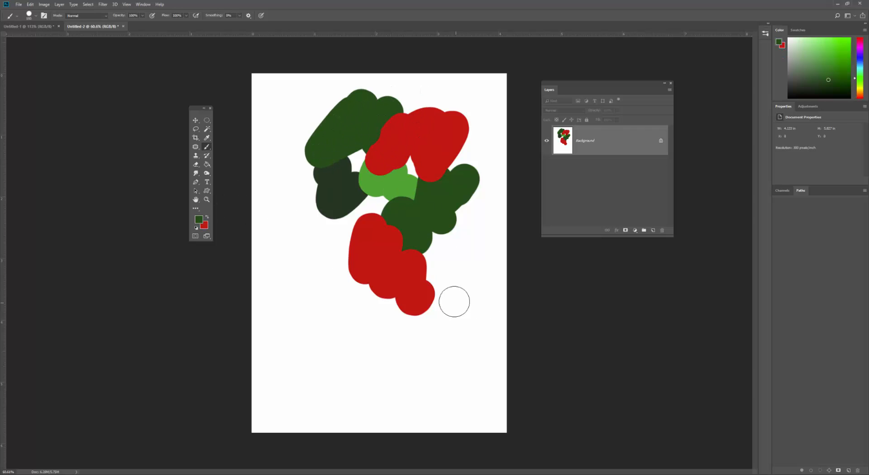
key("x")
key("x")
key("x")
key("x")
Explore hues and shades in the foreground Color Picker, set the color to light blue 1ab4e1, and return to the Brush tool.
left_click(198, 221)
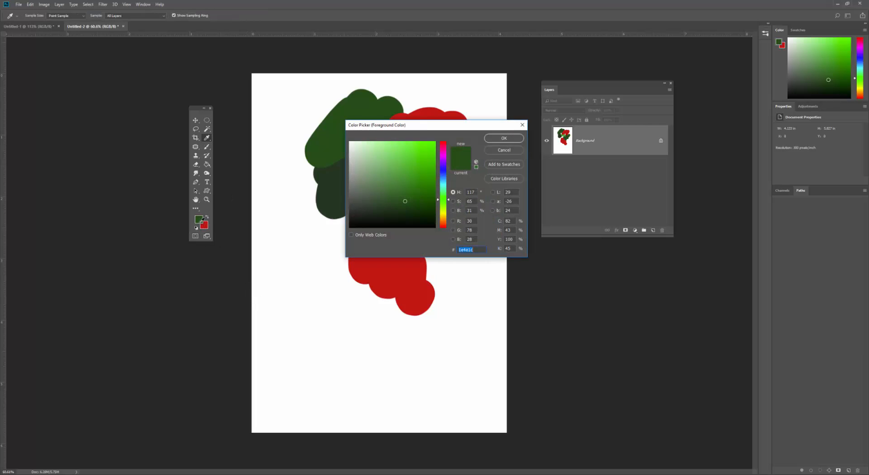
left_click_drag(418, 128, 383, 129)
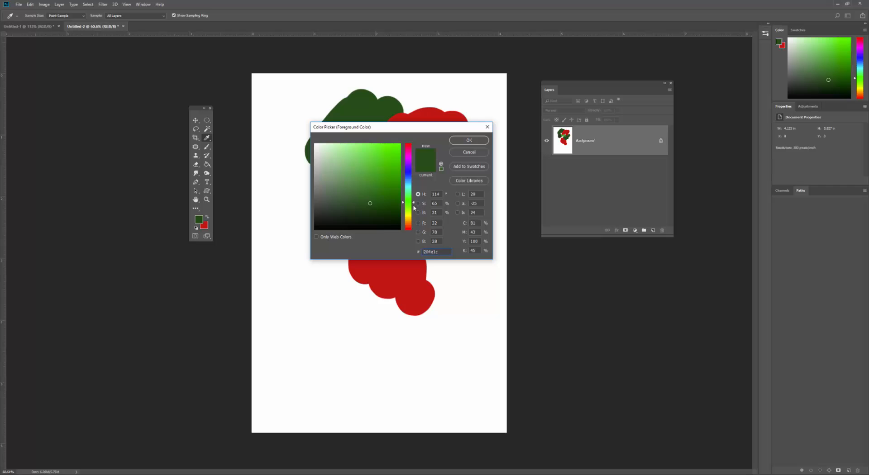
left_click_drag(413, 207, 412, 171)
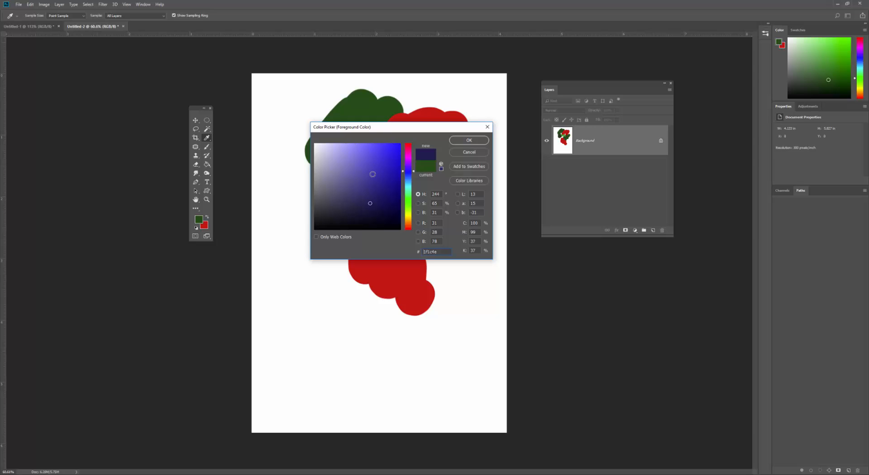
mouse_move(381, 192)
left_mouse_down()
mouse_move(338, 181)
mouse_move(378, 179)
mouse_move(384, 184)
mouse_move(315, 181)
mouse_move(397, 182)
left_mouse_up()
mouse_move(336, 203)
left_mouse_down()
mouse_move(356, 165)
mouse_move(358, 217)
mouse_move(364, 153)
mouse_move(360, 219)
mouse_move(364, 155)
left_mouse_up()
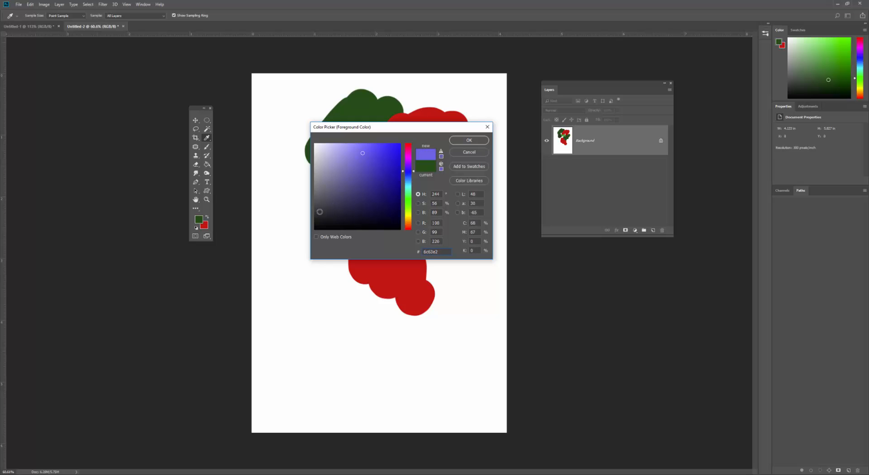
mouse_move(320, 212)
left_mouse_down()
mouse_move(331, 224)
mouse_move(341, 144)
left_mouse_up()
left_click_drag(363, 171, 369, 165)
left_click_drag(408, 188, 407, 183)
left_click(390, 153)
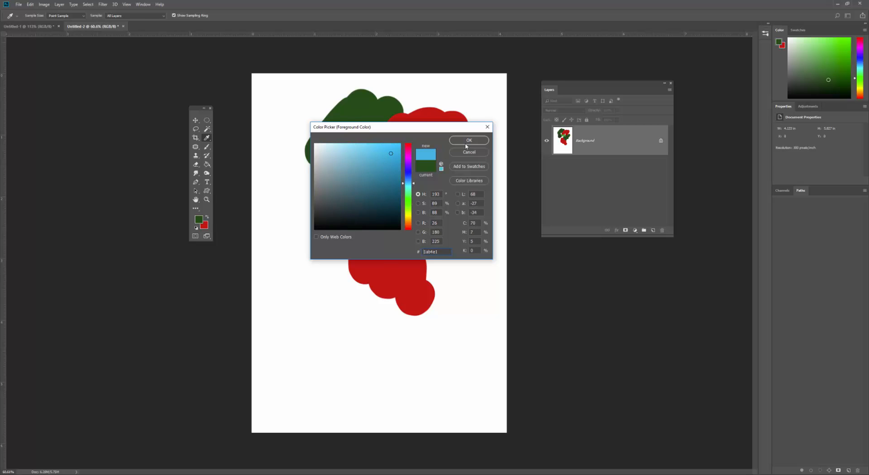
left_click(466, 144)
key("b")
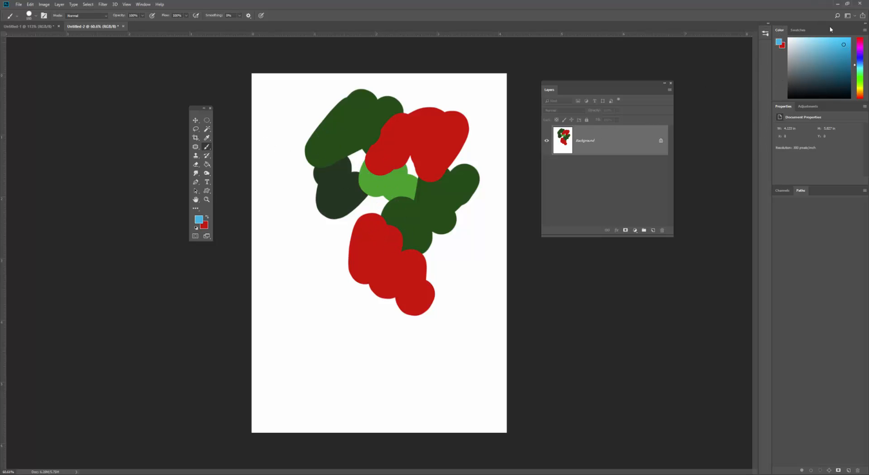
Switch the color controls to HSB Sliders, and paint a spot beside the upper red shape in blue with 72% saturation and 60% brightness.
left_click(864, 31)
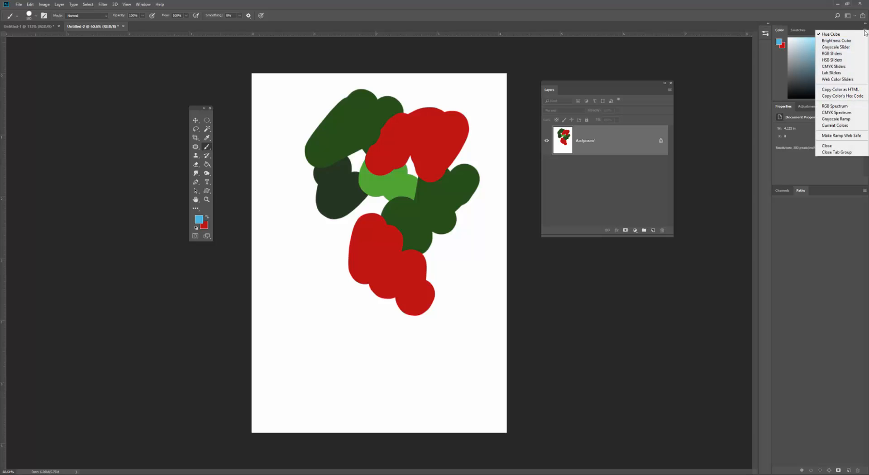
left_click(839, 61)
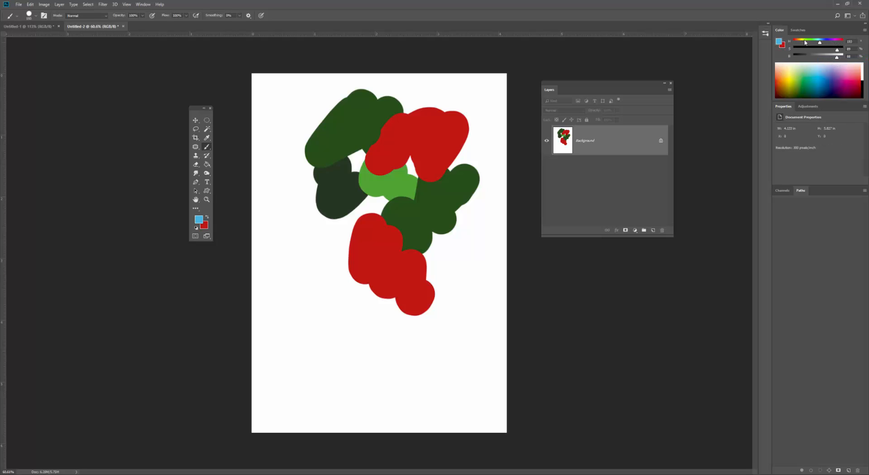
mouse_move(821, 44)
left_mouse_down()
mouse_move(807, 44)
mouse_move(835, 52)
mouse_move(822, 58)
left_mouse_up()
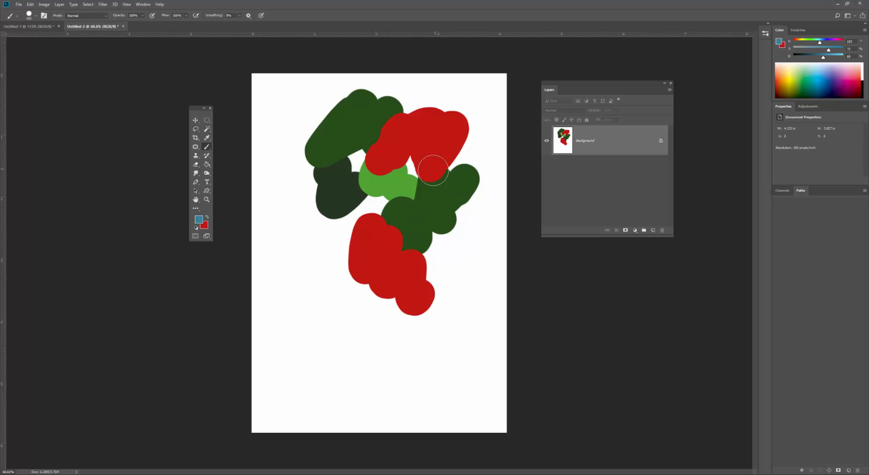
left_click_drag(453, 175, 456, 162)
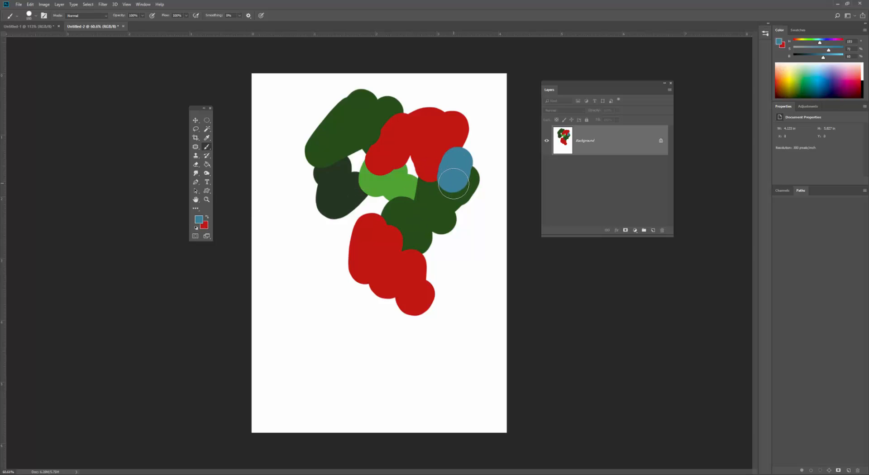
Sample the canvas's white and paint over all the colored shapes with an enlarged brush.
key("d")
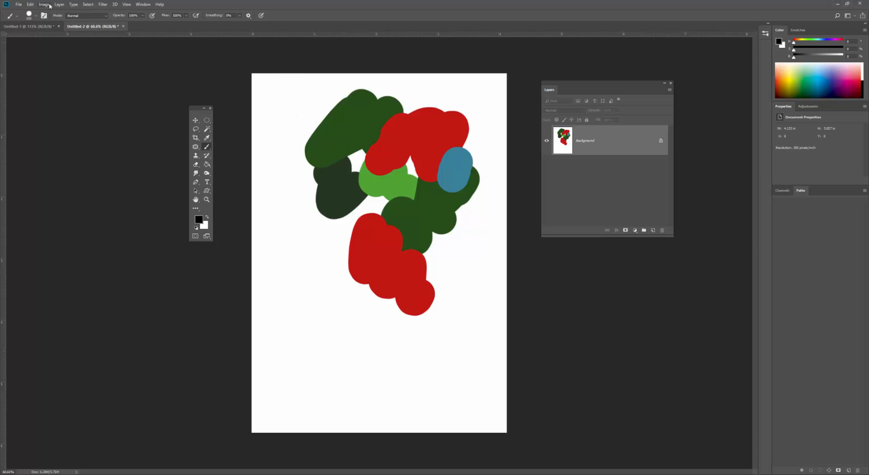
left_click(460, 274, "alt")
left_click_drag(398, 97, 350, 119)
key("bracketright")
key("bracketright")
key("bracketright")
key("bracketright")
key("bracketright")
key("bracketright")
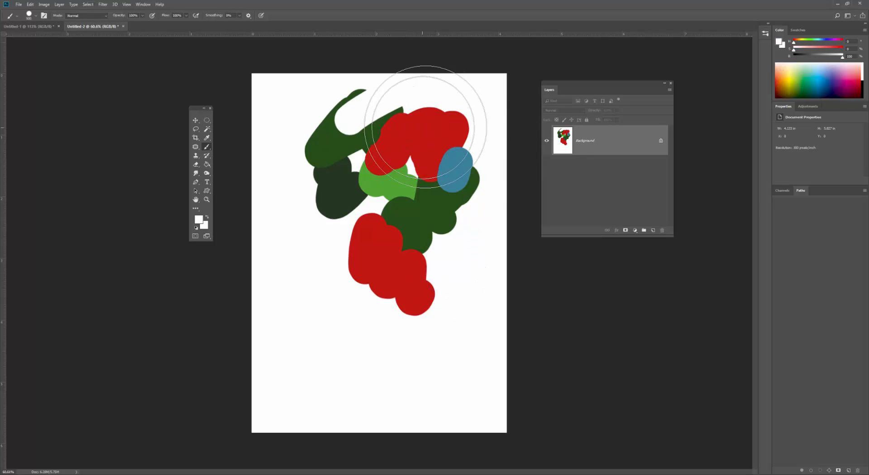
mouse_move(425, 128)
left_mouse_down()
mouse_move(351, 152)
mouse_move(416, 209)
mouse_move(360, 314)
mouse_move(379, 333)
left_mouse_up()
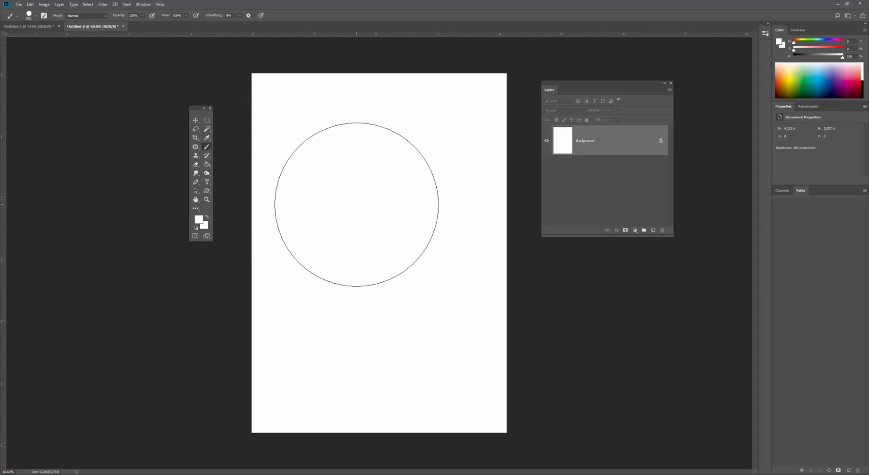
Restore the default black and white colors with a smaller brush, and add a new layer above the Background.
key("d")
key("bracketleft")
key("bracketleft")
key("bracketleft")
key("bracketleft")
key("bracketleft")
key("bracketleft")
key("bracketleft")
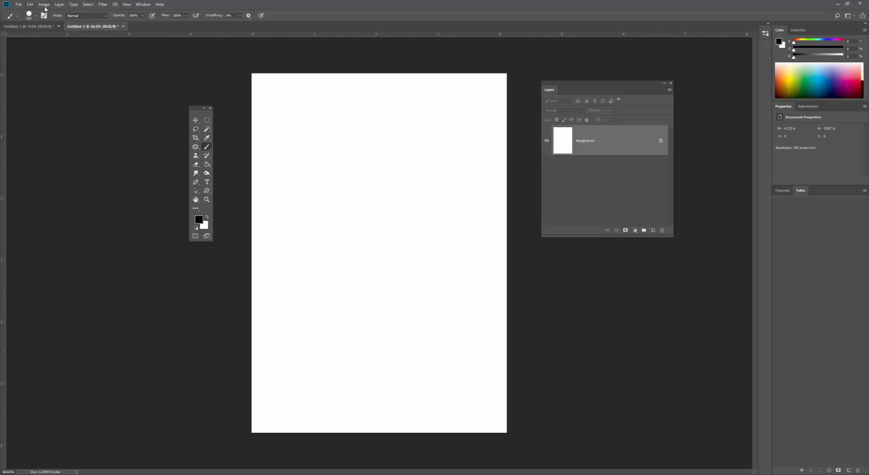
left_click(652, 230)
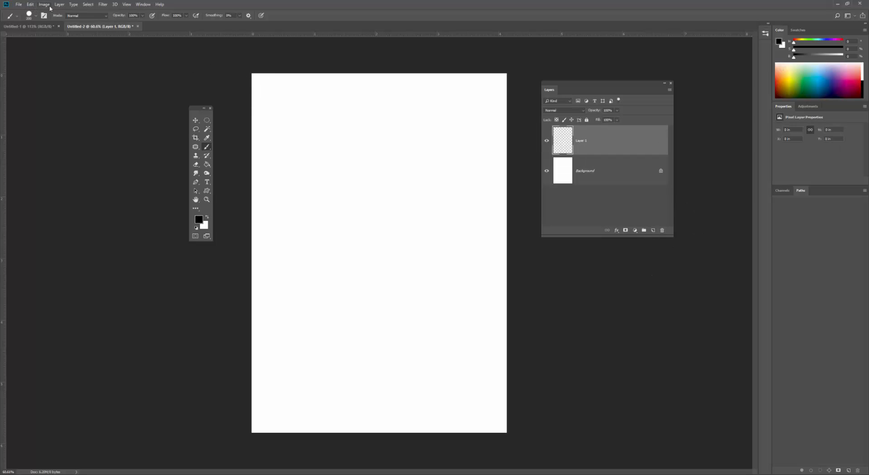
Paint a large black curved shape on Layer 1 in the upper middle of the canvas.
left_click(30, 5)
left_click(32, 3)
mouse_move(353, 157)
left_mouse_down()
mouse_move(411, 167)
mouse_move(425, 236)
mouse_move(398, 267)
left_mouse_up()
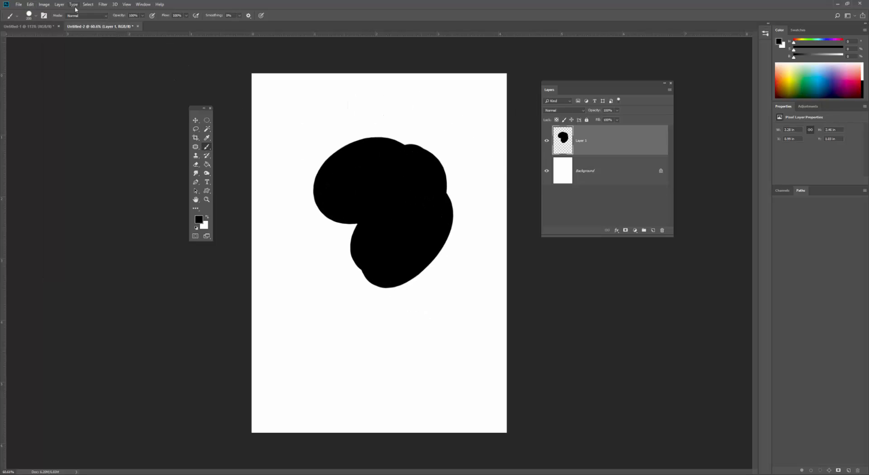
Free Transform the black shape to enlarge and reposition it on the canvas, apply it, and return to the Brush tool.
left_click(30, 5)
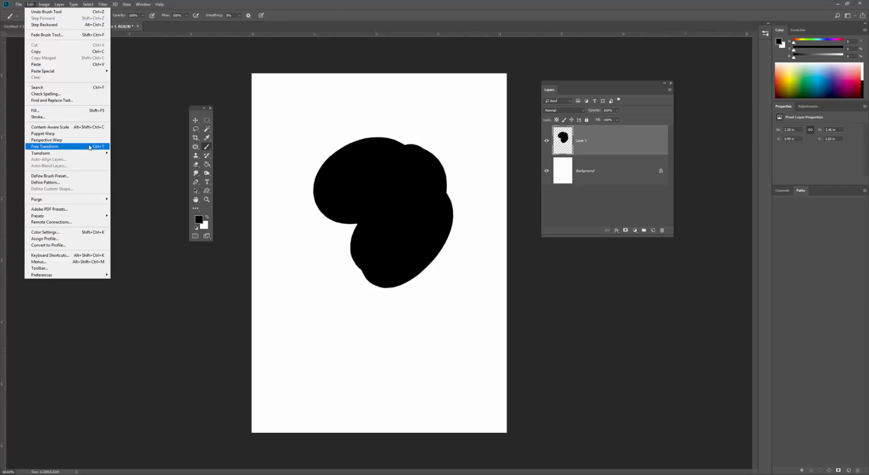
mouse_move(91, 156)
left_click(77, 146)
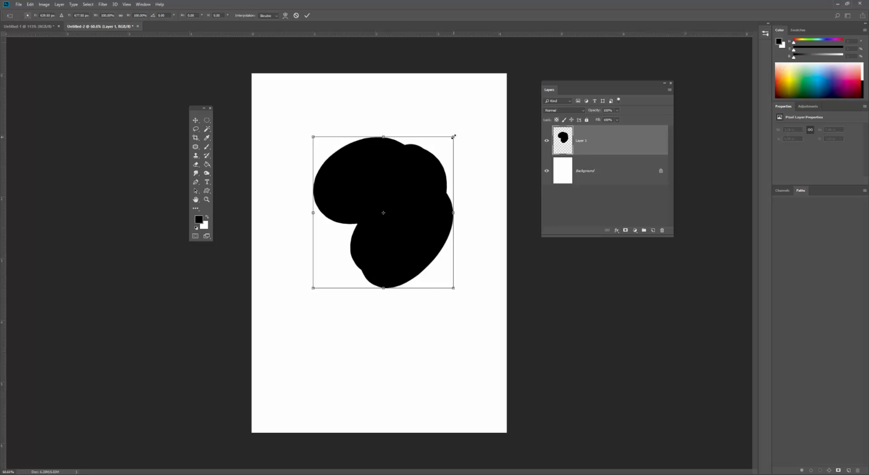
left_click_drag(454, 135, 500, 89)
left_click_drag(456, 172, 422, 181)
left_click_drag(399, 215, 420, 181)
key("Return")
key("b")
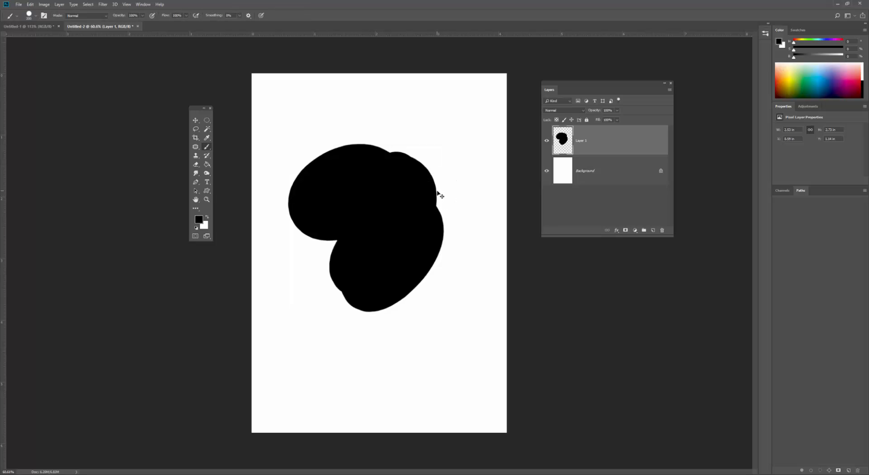
Free Transform the black shape again, moving it toward the upper middle and distorting its corners into an irregular quadrilateral.
key("ctrl+t")
left_click_drag(430, 178, 450, 169)
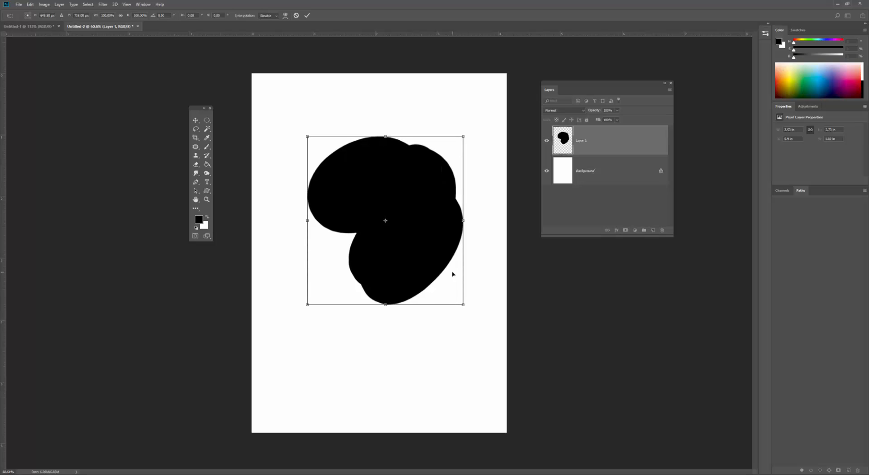
mouse_move(308, 136)
left_mouse_down()
mouse_move(286, 113)
mouse_move(305, 135)
left_mouse_up()
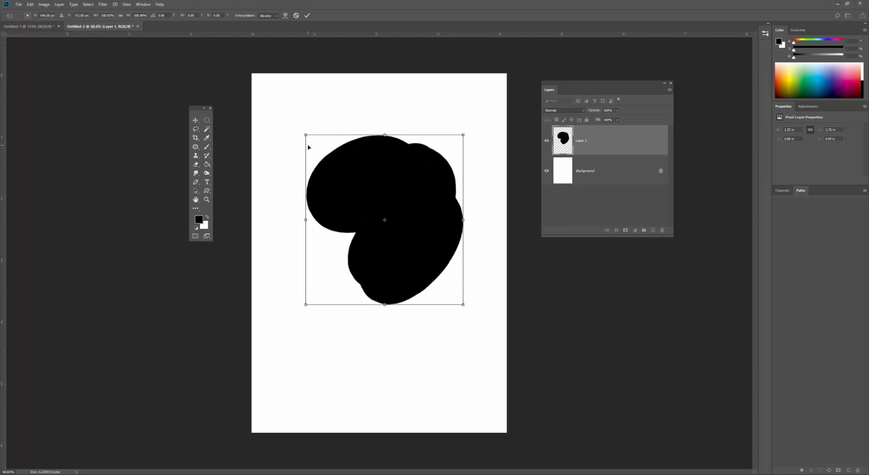
left_click_drag(464, 140, 448, 160)
left_click_drag(307, 141, 301, 110)
left_click_drag(306, 303, 323, 292)
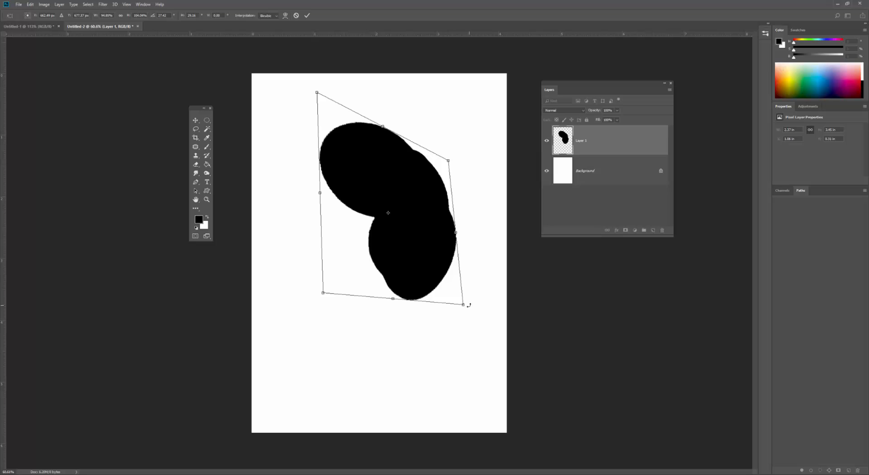
left_click_drag(464, 304, 480, 320)
left_click_drag(323, 294, 317, 298)
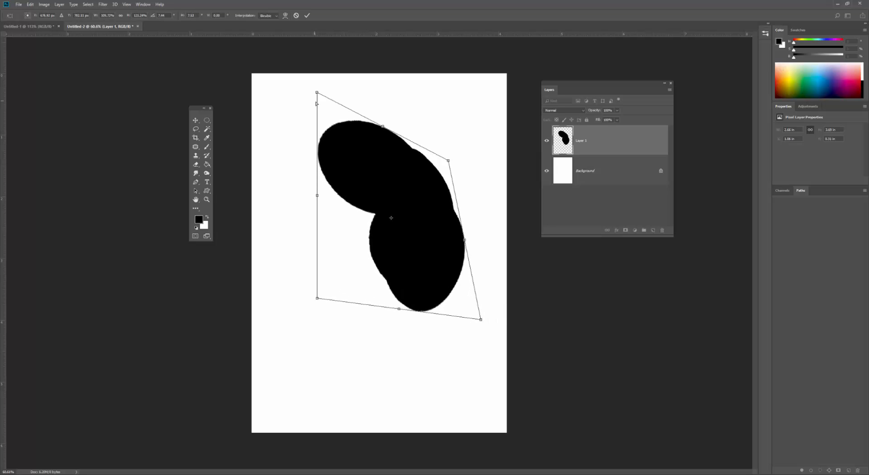
left_click_drag(316, 92, 308, 123)
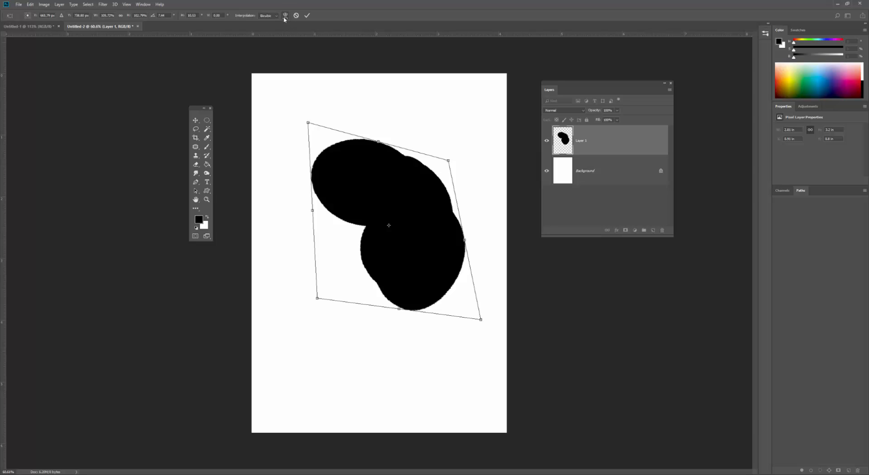
Warp the distorted black shape by bending its grid and corner points, apply the transform, and return to the Brush tool.
right_click(414, 201)
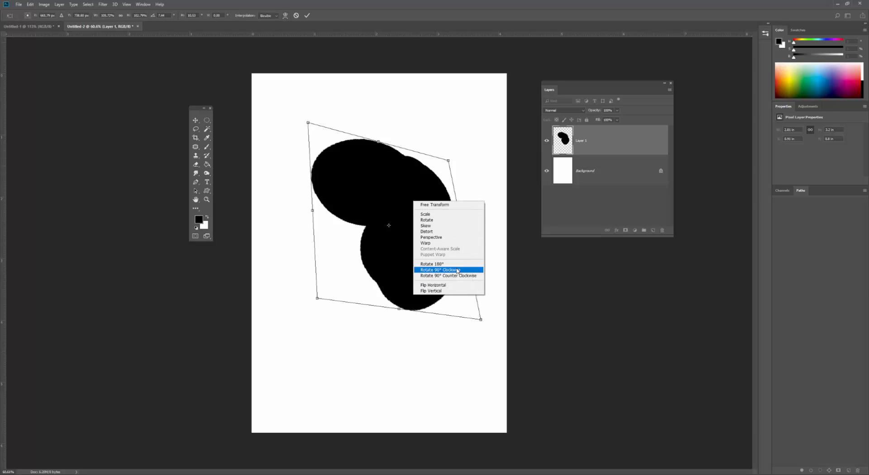
left_click(457, 244)
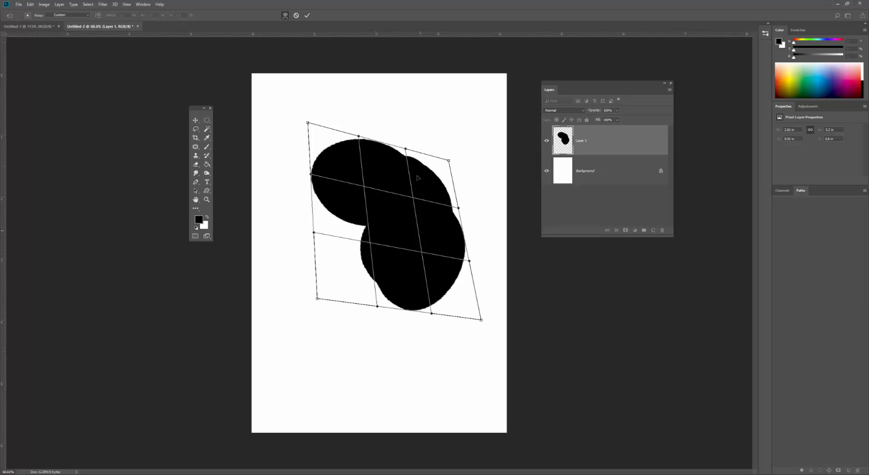
left_click_drag(410, 206, 427, 191)
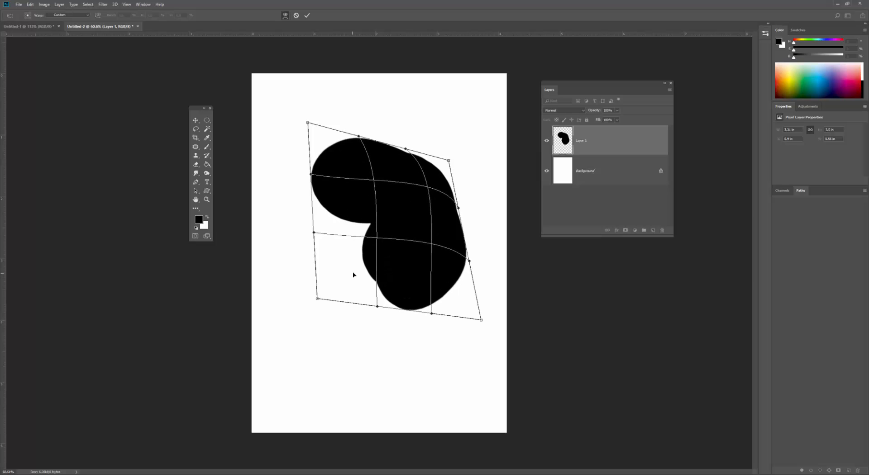
left_click_drag(353, 273, 334, 275)
mouse_move(309, 124)
left_mouse_down()
mouse_move(307, 103)
mouse_move(316, 112)
left_mouse_up()
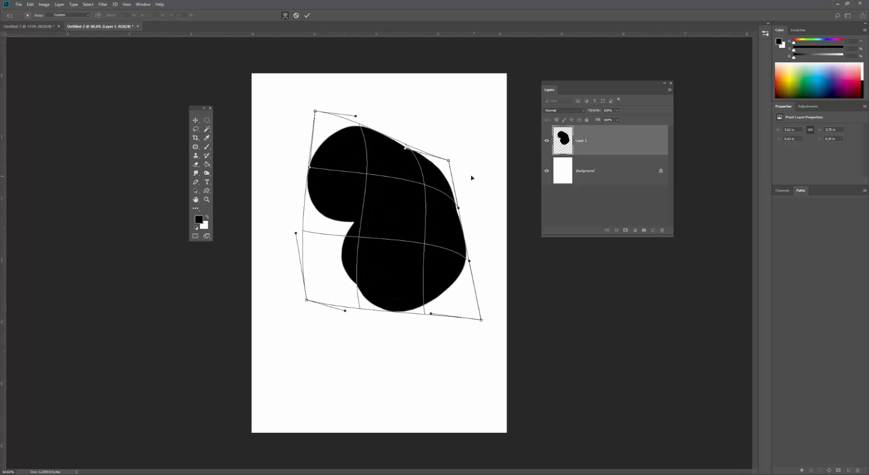
left_click_drag(445, 164, 471, 159)
left_click_drag(417, 151, 414, 175)
left_click_drag(465, 226, 450, 278)
left_click_drag(481, 319, 493, 320)
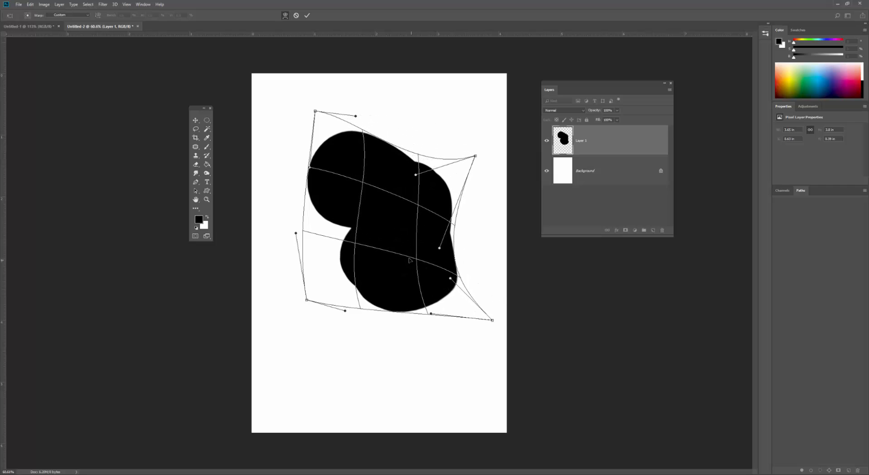
mouse_move(408, 247)
left_mouse_down()
mouse_move(402, 240)
mouse_move(418, 240)
left_mouse_up()
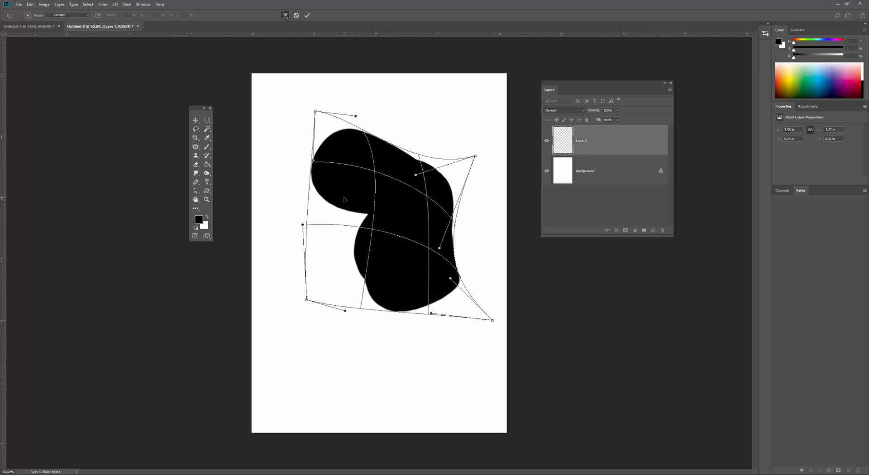
key("Return")
key("b")
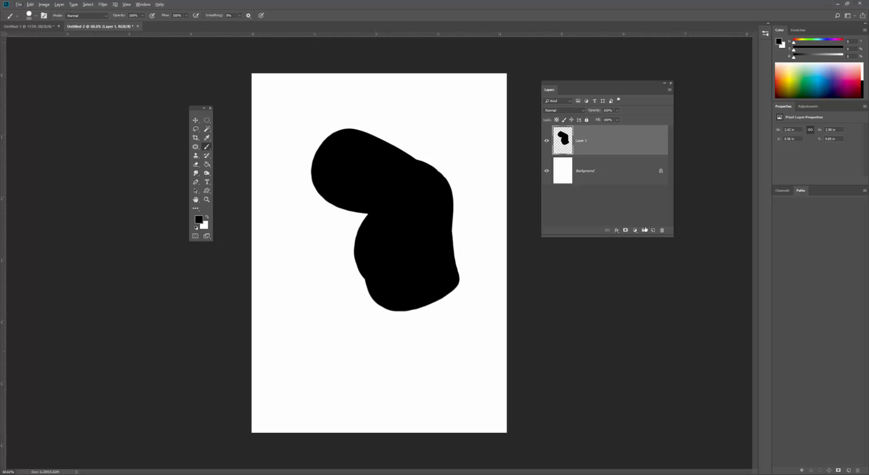
Delete the layer holding the black shape and add a new empty layer above the Background.
left_click_drag(579, 142, 662, 231)
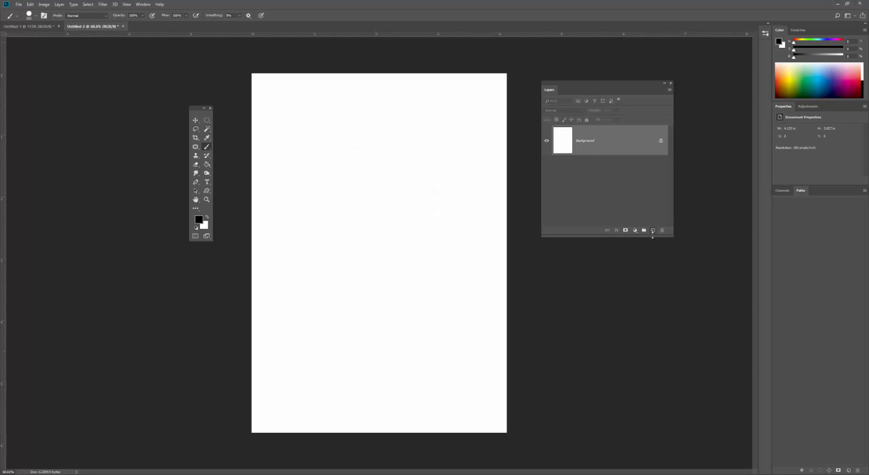
left_click(654, 231)
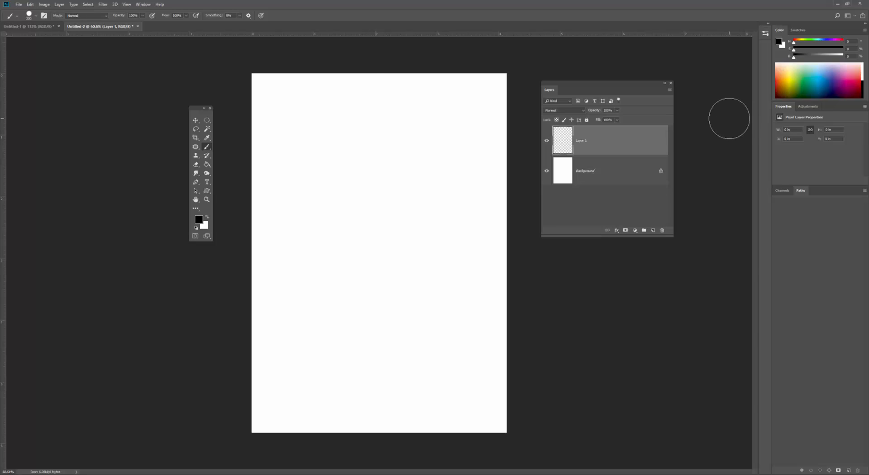
Open the Keyboard Shortcuts settings and examine the shortcut categories for Application Menus and Panel Menus.
left_click(30, 5)
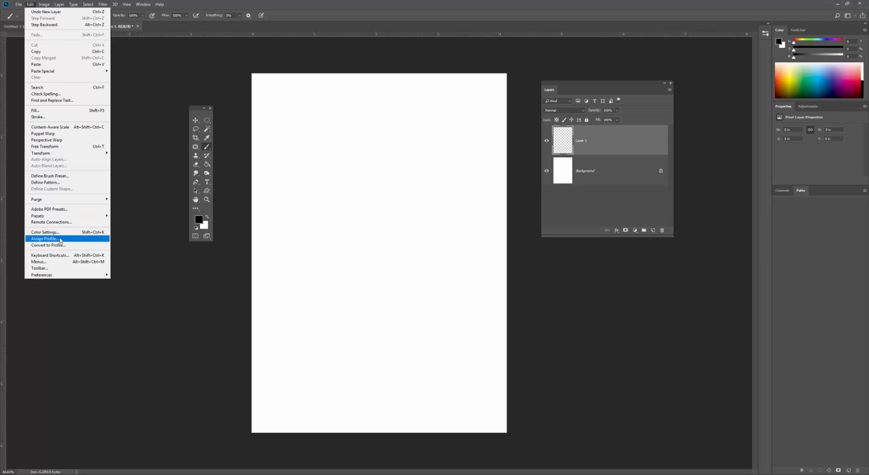
left_click(83, 259)
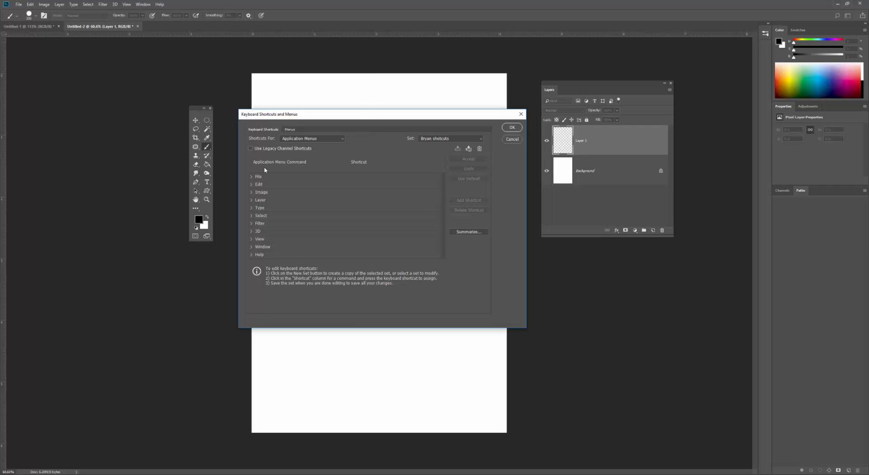
left_click(320, 139)
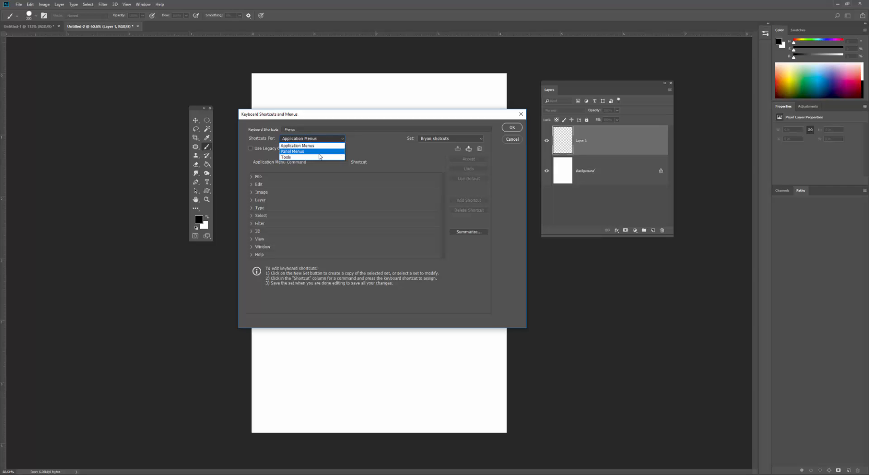
left_click(321, 147)
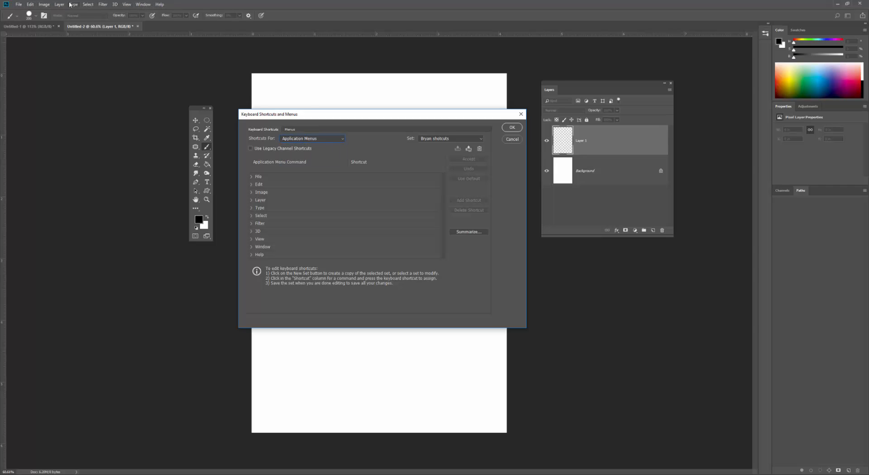
left_click(328, 138)
left_click(327, 153)
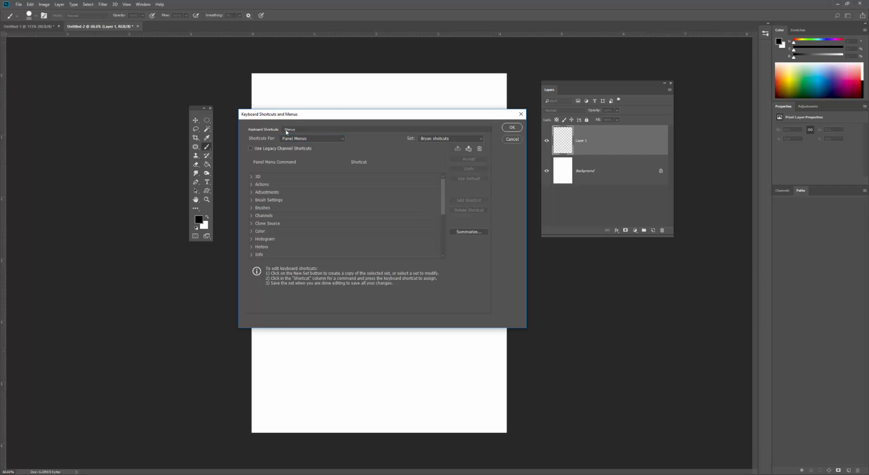
left_click_drag(584, 95, 608, 94)
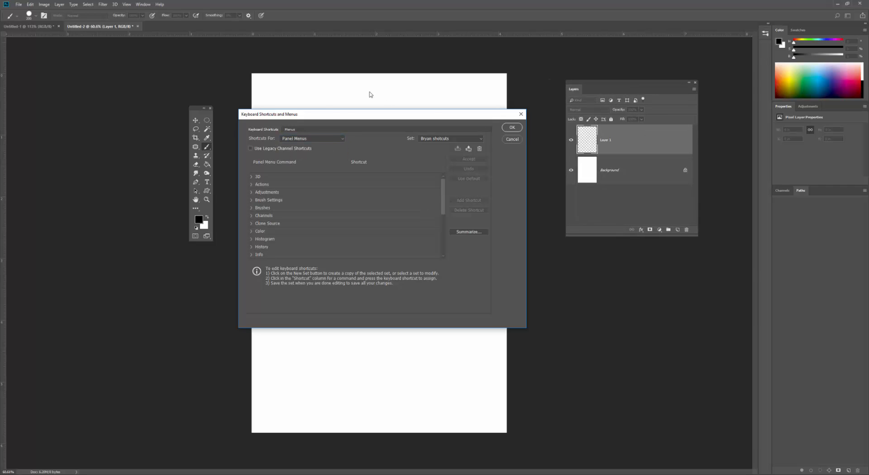
Examine the shortcuts assigned to Tools with the floating toolbar moved clear of the dialog, and close the shortcut settings.
left_click(330, 135)
left_click(316, 157)
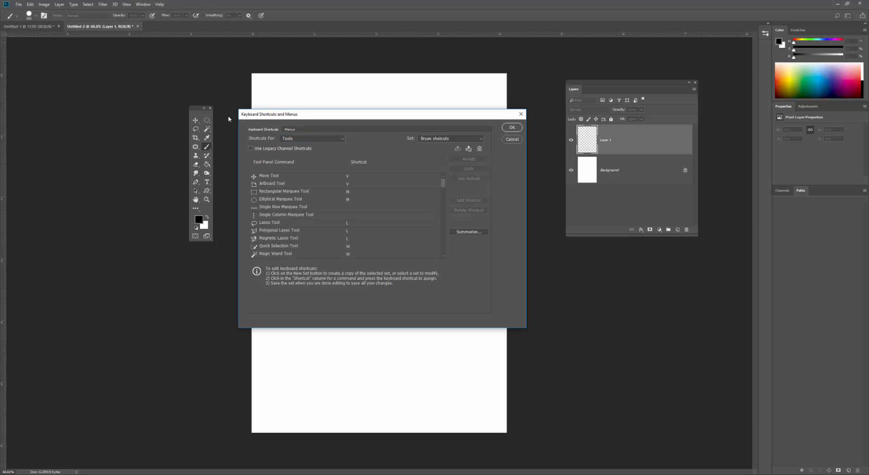
left_click_drag(195, 112, 160, 125)
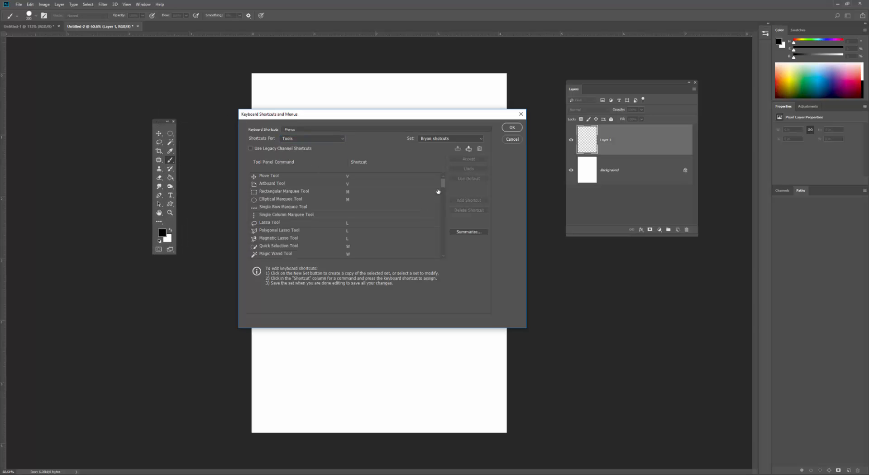
mouse_move(443, 188)
left_mouse_down()
mouse_move(447, 208)
mouse_move(458, 213)
mouse_move(406, 185)
left_mouse_up()
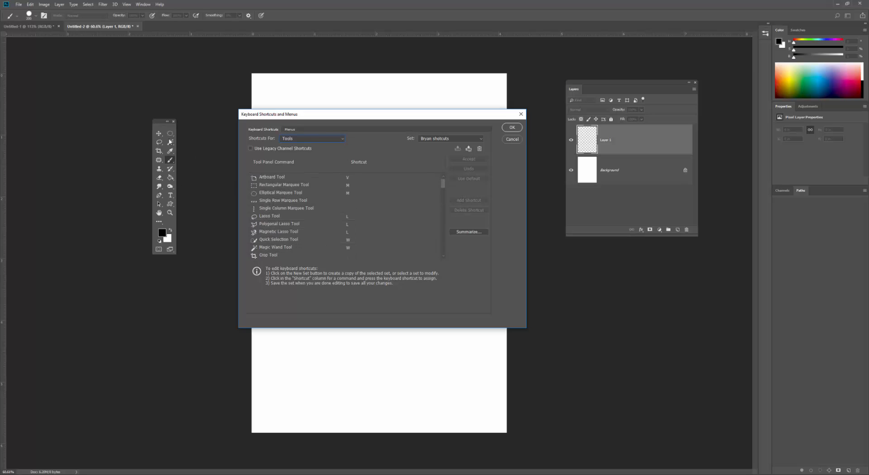
left_click(510, 128)
Rotate the whole canvas 90° clockwise into landscape orientation.
left_click(30, 4)
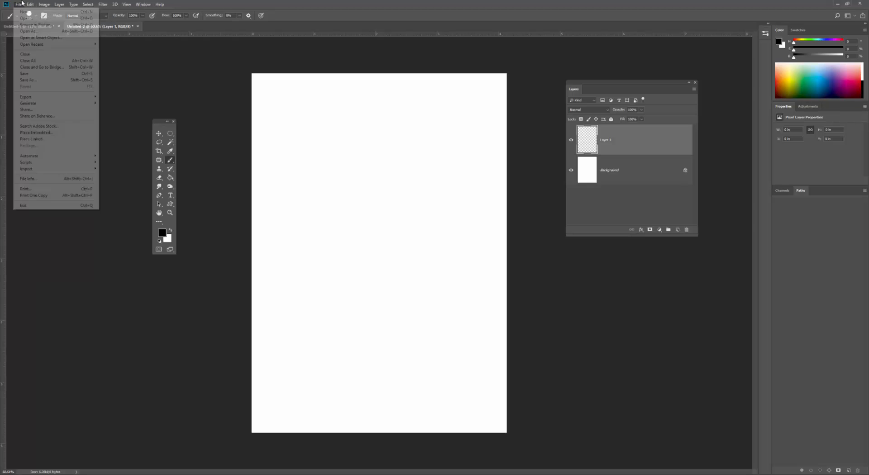
left_click(44, 4)
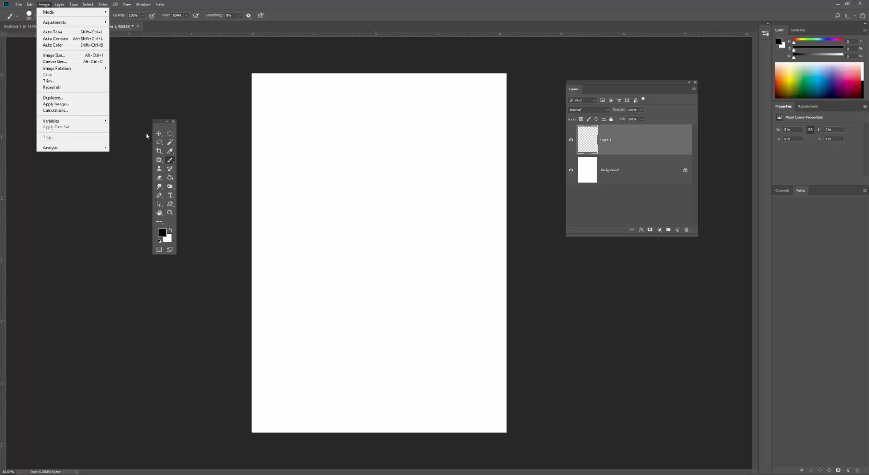
mouse_move(89, 71)
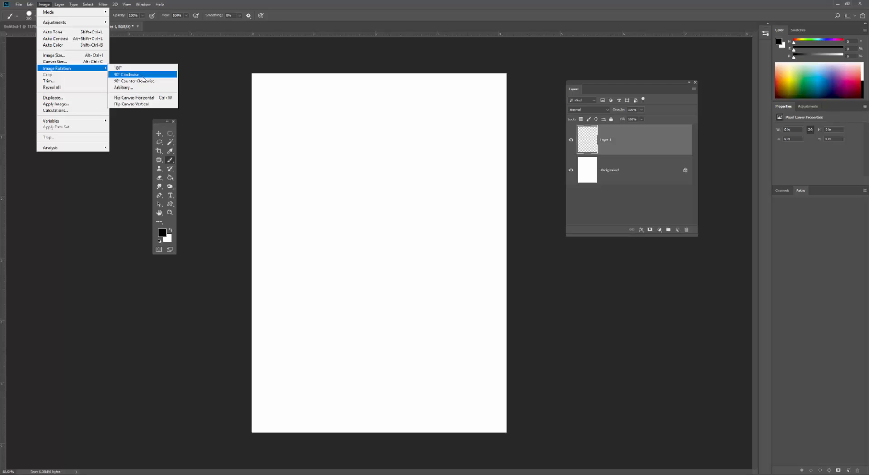
left_click(143, 77)
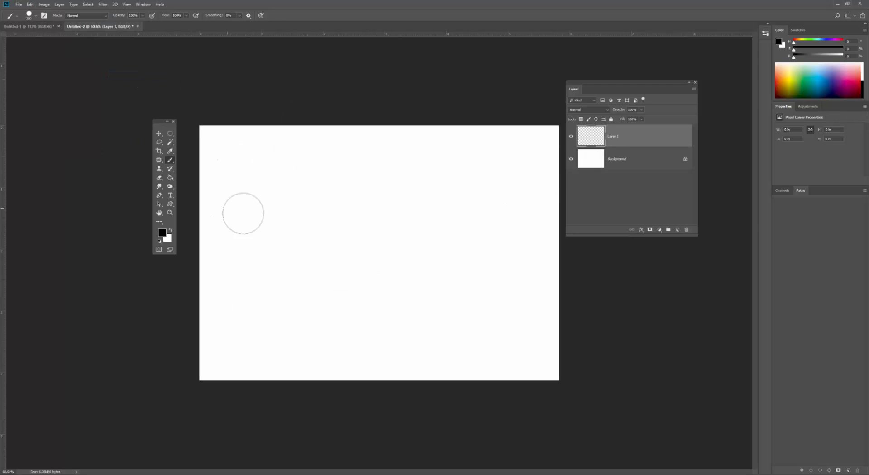
Resize the image to a width of 2000 pixels and return to the Brush tool.
left_click(44, 4)
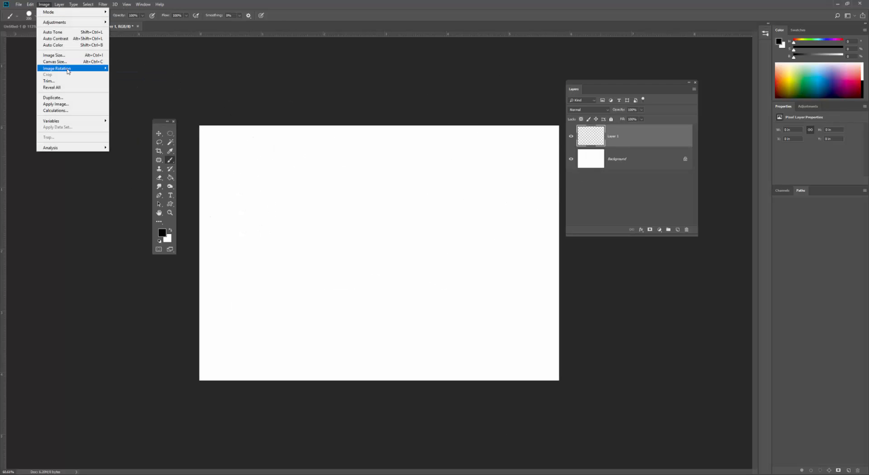
mouse_move(73, 68)
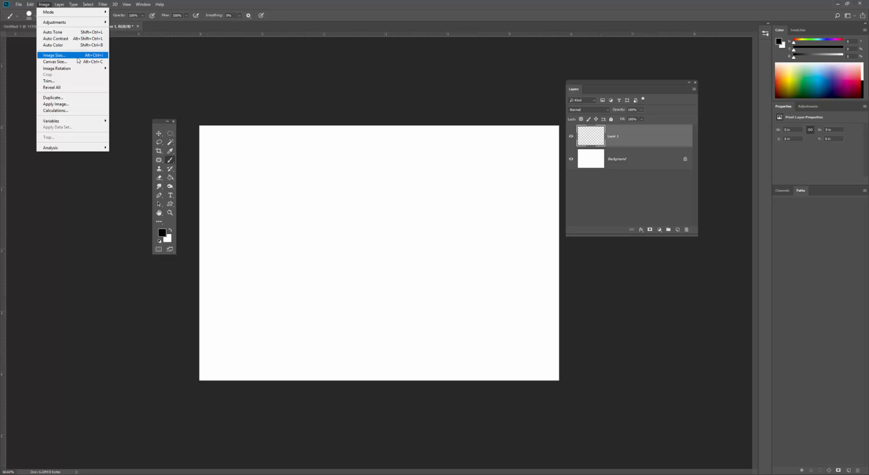
left_click(79, 56)
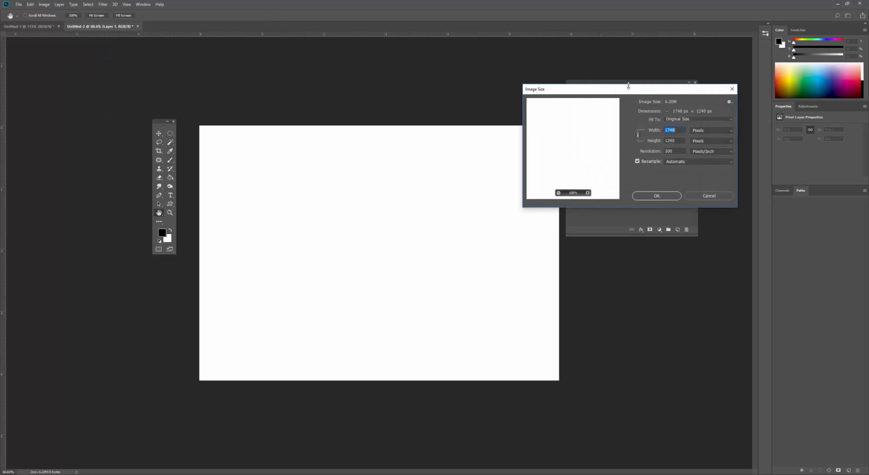
left_click_drag(629, 85, 371, 116)
type("2000")
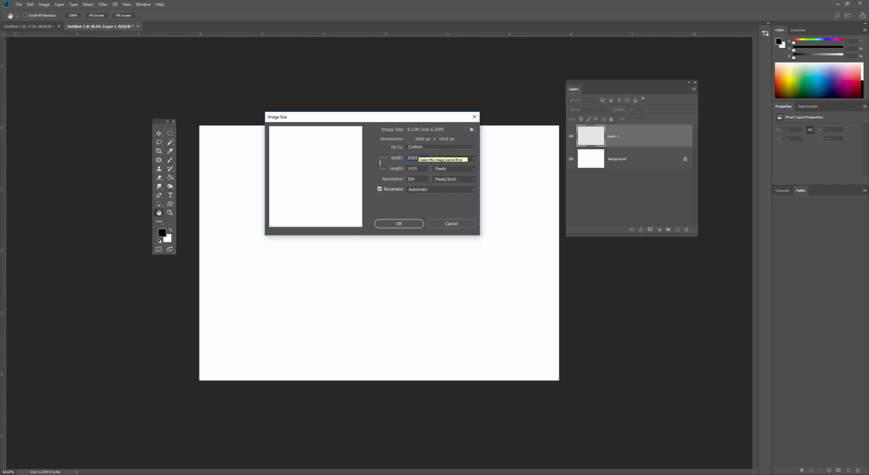
key("Return")
key("b")
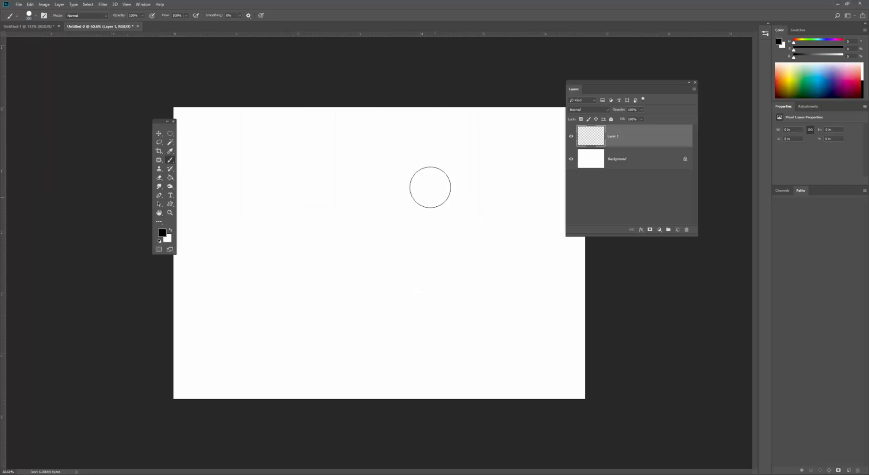
Examine the image adjustment commands and the color modes, including Grayscale, RGB Color and CMYK Color.
left_click(45, 5)
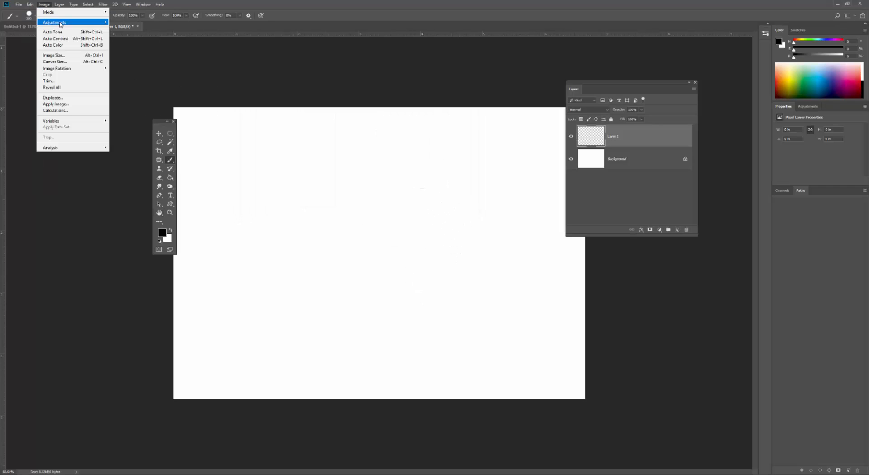
mouse_move(60, 23)
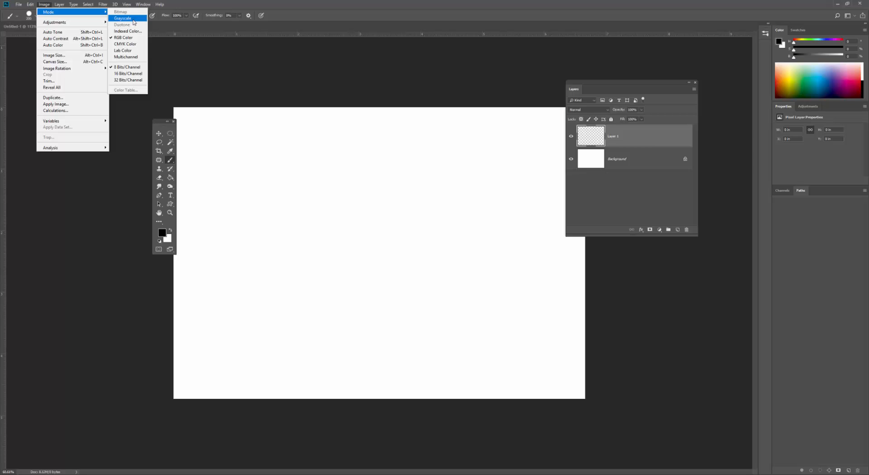
left_click(52, 13)
left_click(53, 13)
left_click(53, 14)
left_click(58, 13)
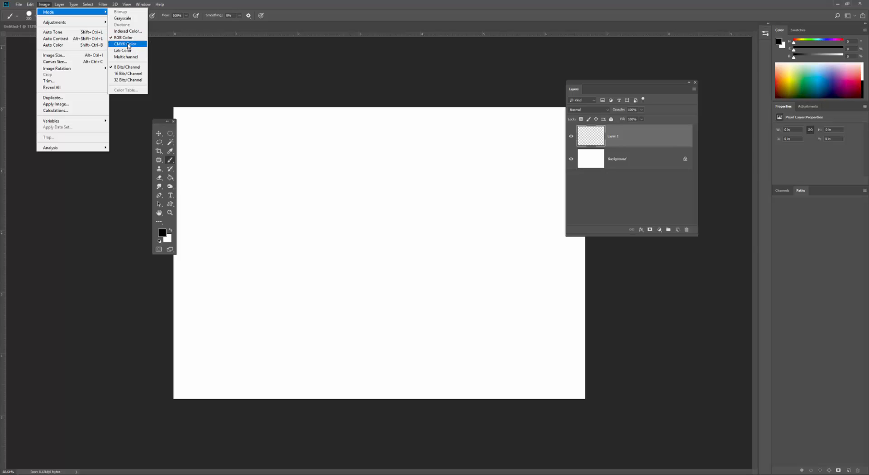
Compare the main layer commands with the Layers panel's own options, with the panel moved over the canvas edge.
left_click(52, 6)
left_click(56, 5)
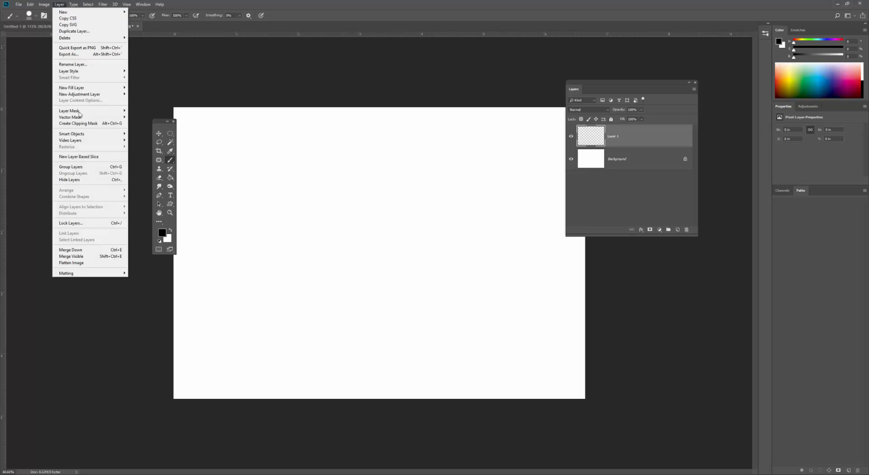
left_click_drag(623, 91, 570, 120)
left_click(642, 119)
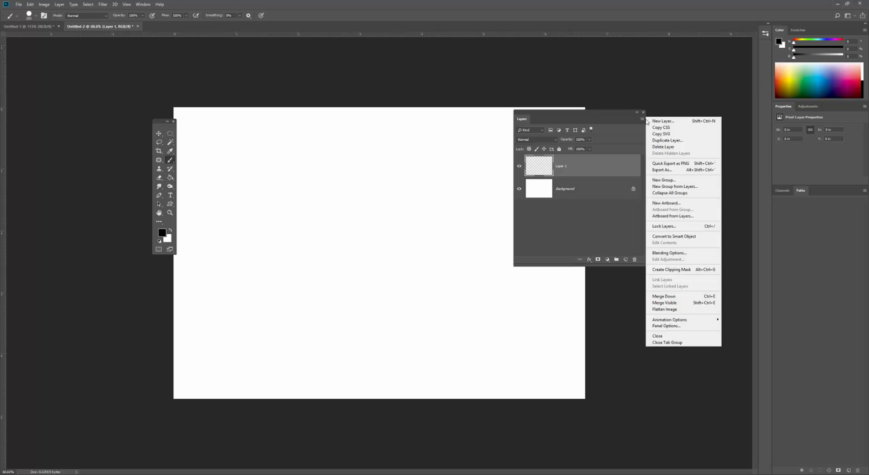
left_click(641, 120)
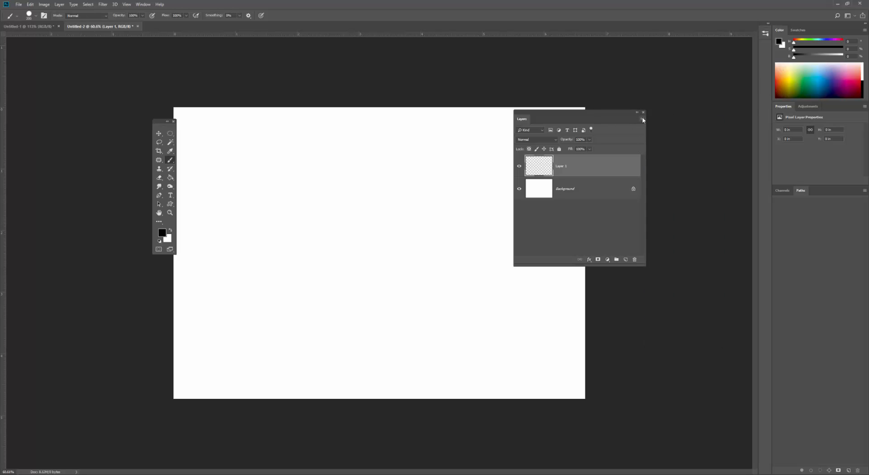
left_click(642, 119)
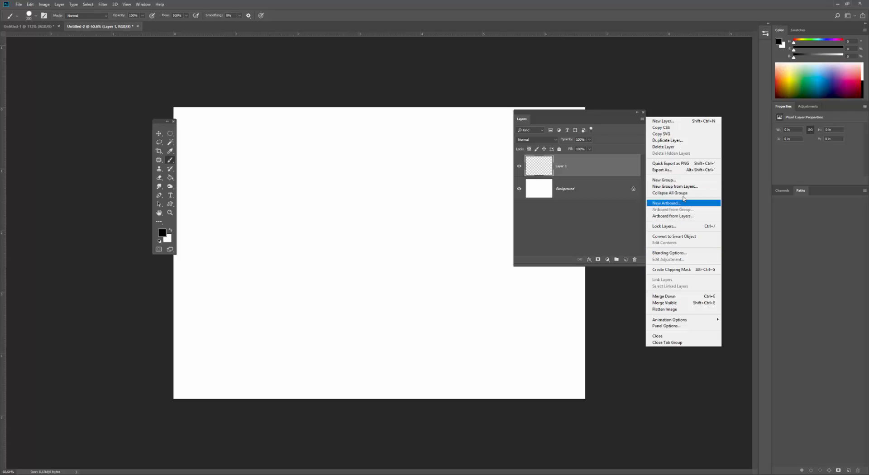
left_click(59, 4)
left_click(60, 4)
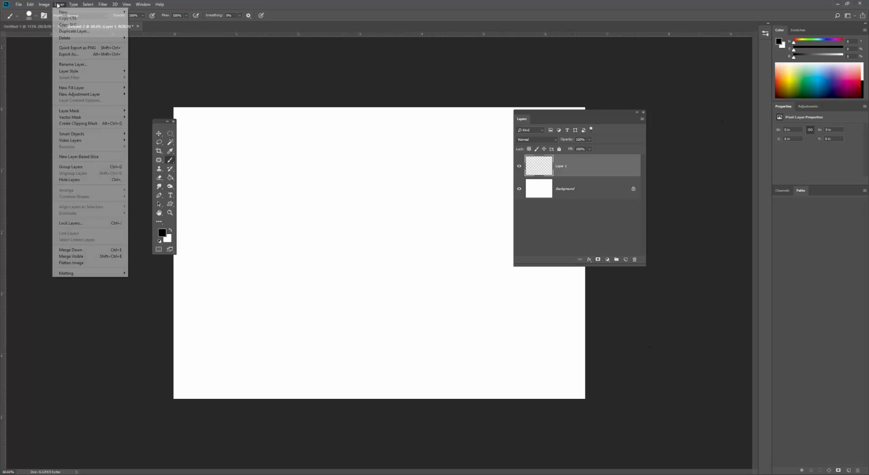
mouse_move(73, 5)
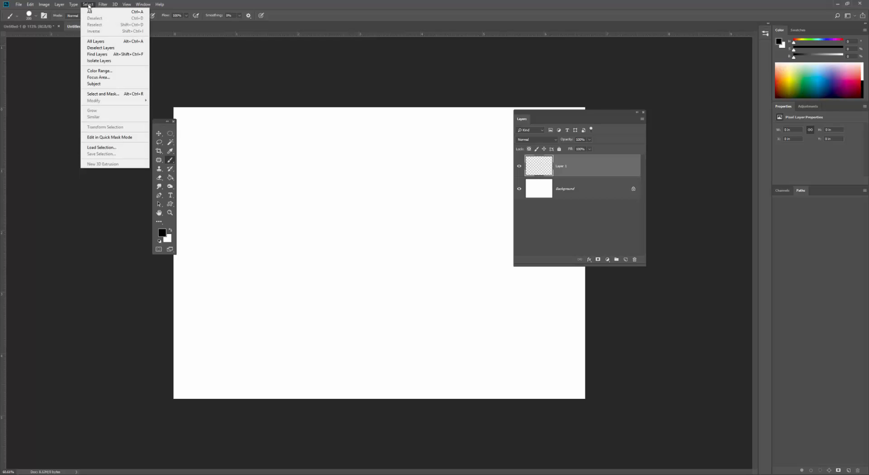
Lasso a freeform area near the canvas centre and test black brush strokes inside it, clearing the paint.
key("l")
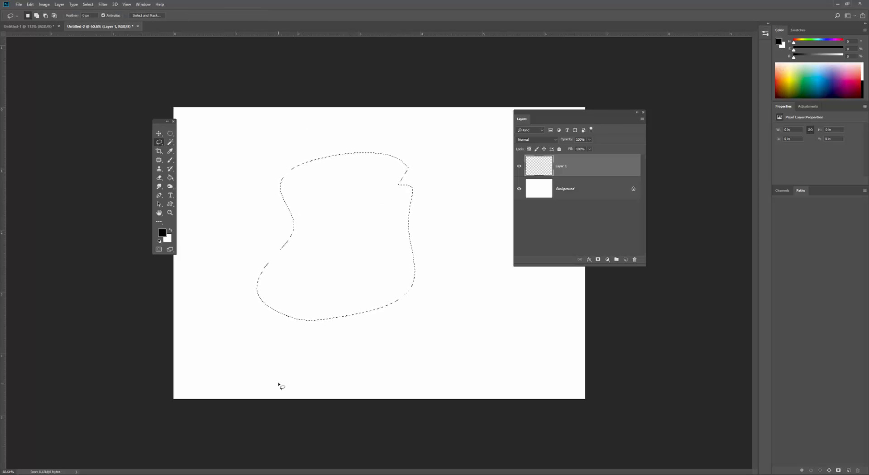
left_click(88, 4)
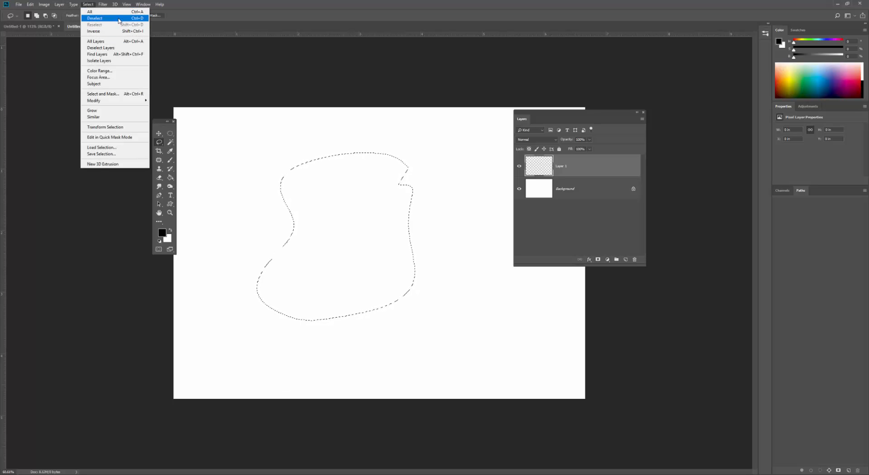
left_click(174, 161)
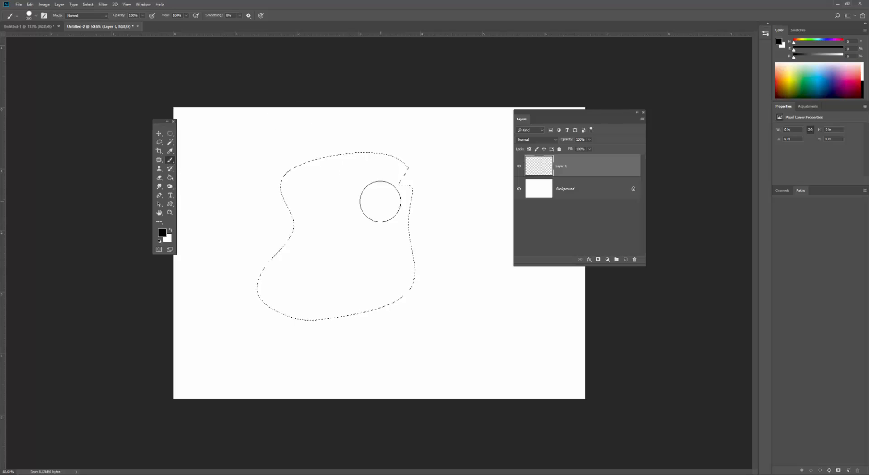
left_click_drag(348, 295, 396, 272)
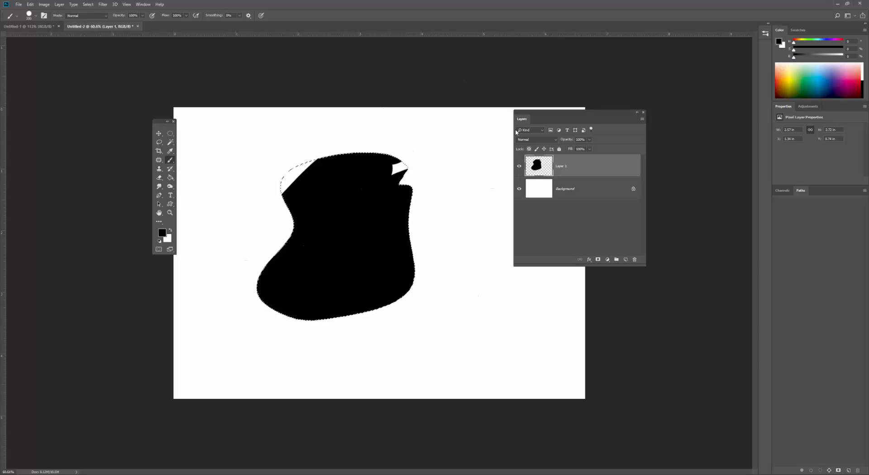
key("ctrl+x")
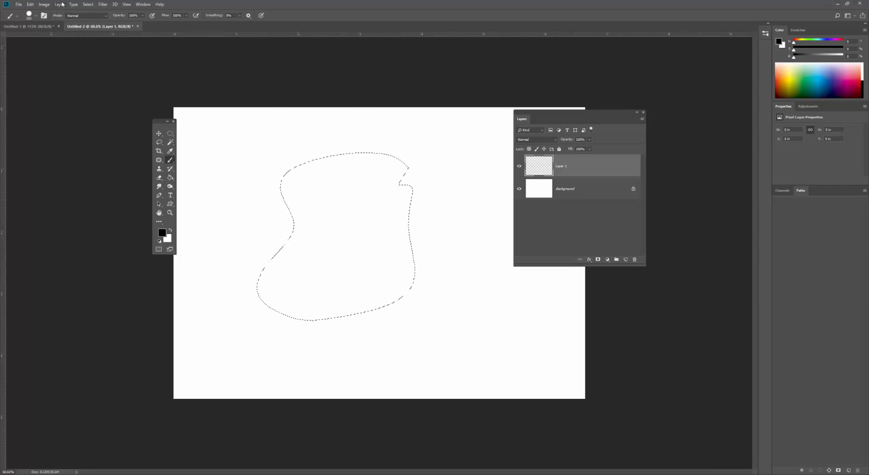
Invert the freeform selection and test black brush strokes around the shape, undoing the paint.
left_click(87, 5)
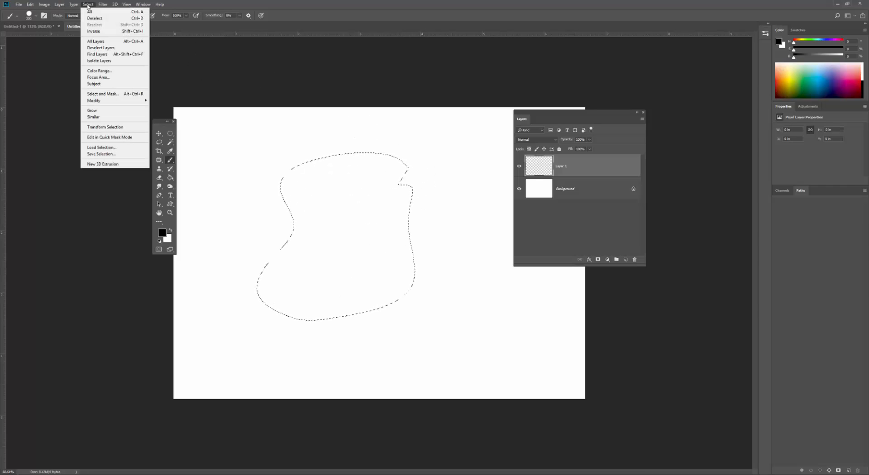
left_click(110, 32)
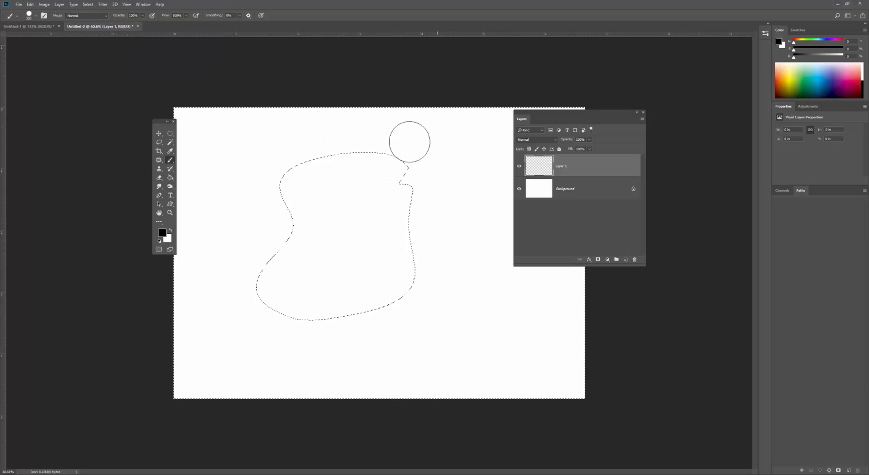
mouse_move(408, 140)
left_mouse_down()
mouse_move(443, 202)
mouse_move(392, 303)
mouse_move(379, 306)
mouse_move(356, 291)
mouse_move(269, 336)
mouse_move(236, 307)
mouse_move(323, 192)
mouse_move(316, 170)
left_mouse_up()
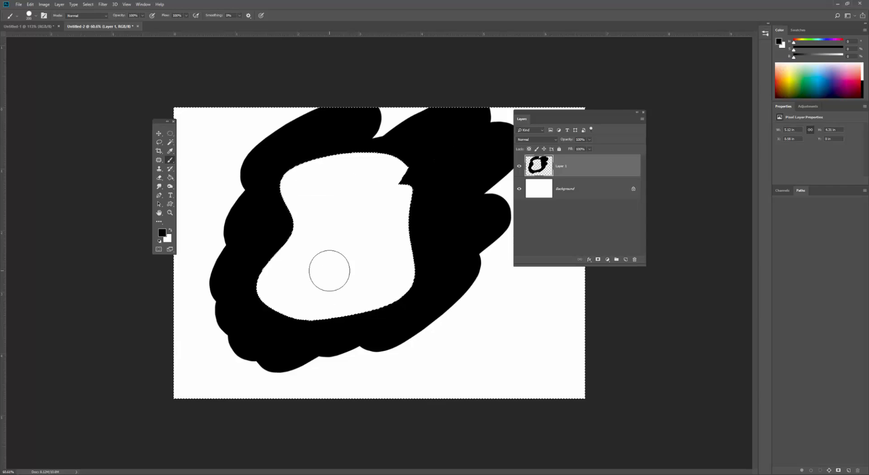
key("ctrl+z")
Examine the available selection commands, filters including the blur categories, 3D commands and the list of panels.
left_click(88, 4)
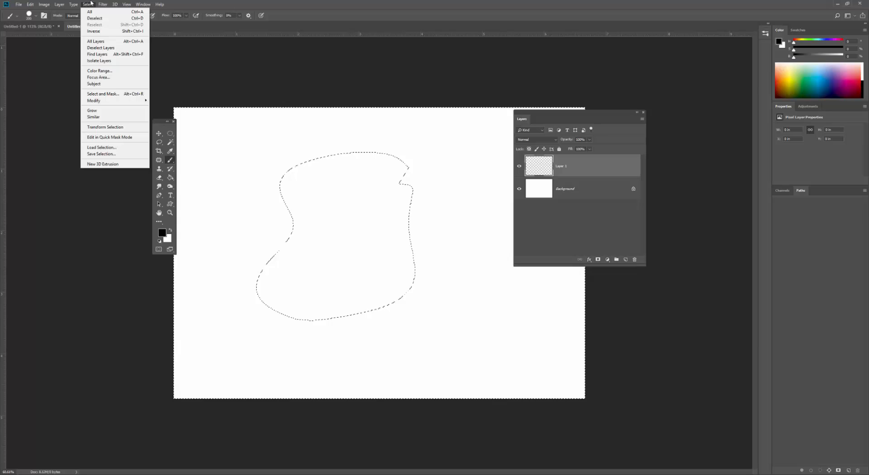
mouse_move(104, 3)
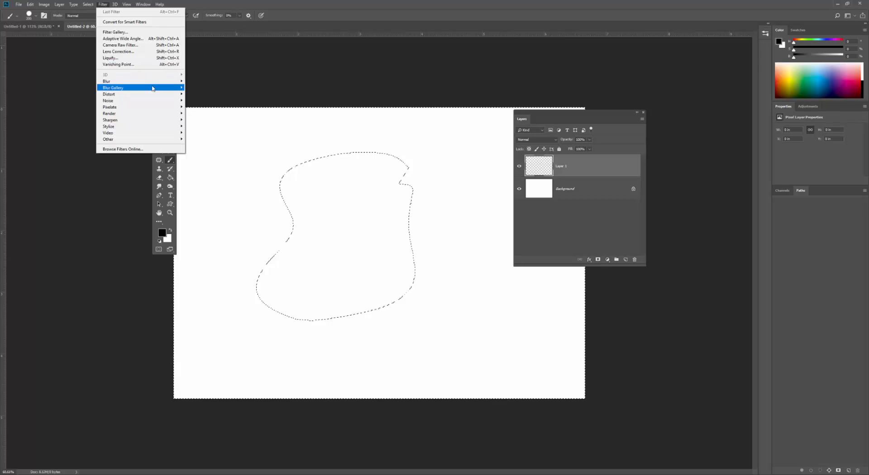
mouse_move(153, 88)
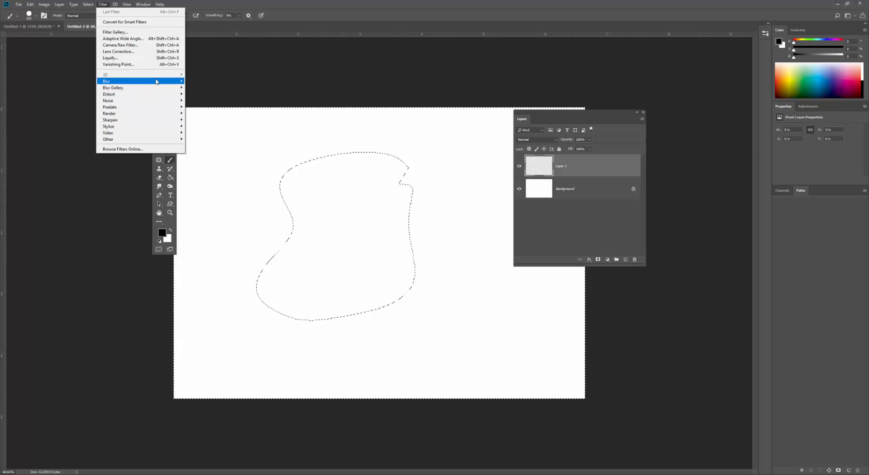
left_click(105, 6)
left_click(103, 4)
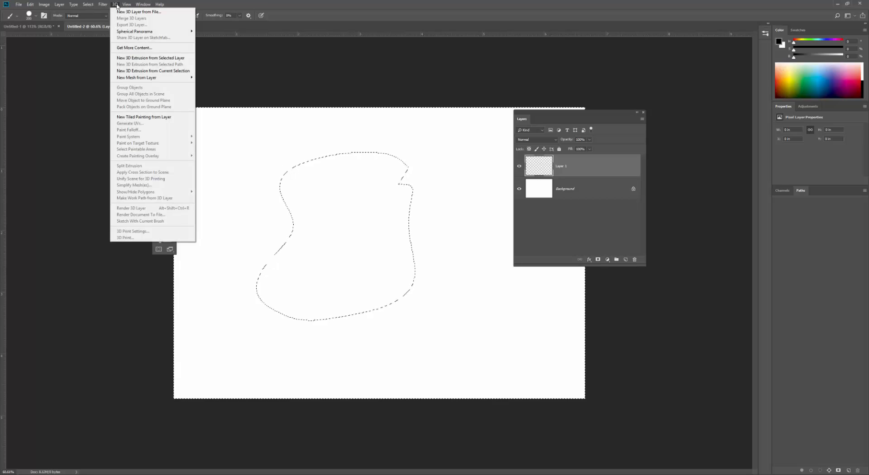
mouse_move(124, 6)
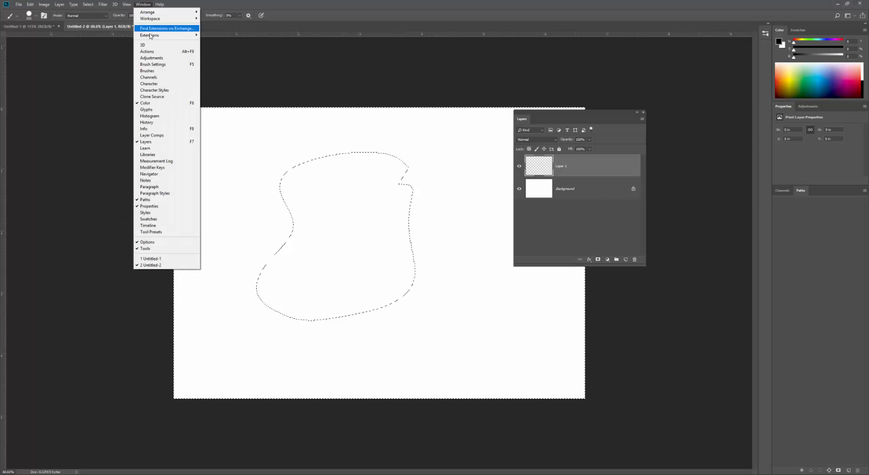
Close the floating Layers panel and the toolbar, moving the toolbar off the canvas first.
left_click_drag(581, 116, 608, 144)
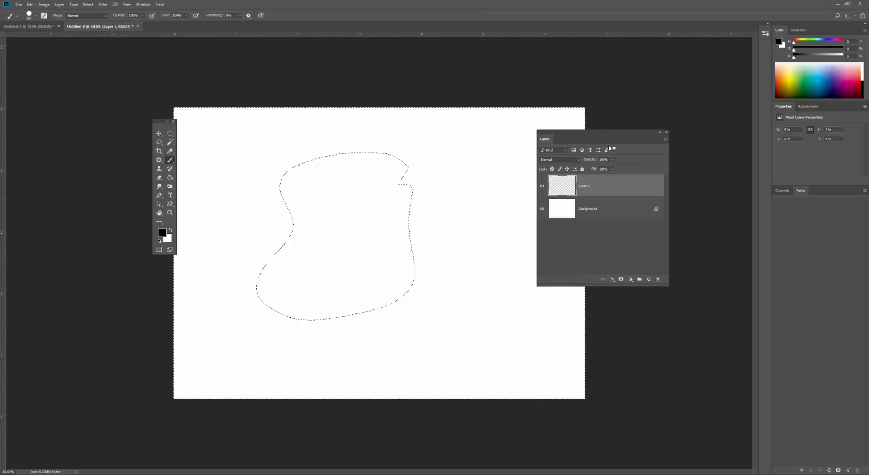
left_click(662, 144)
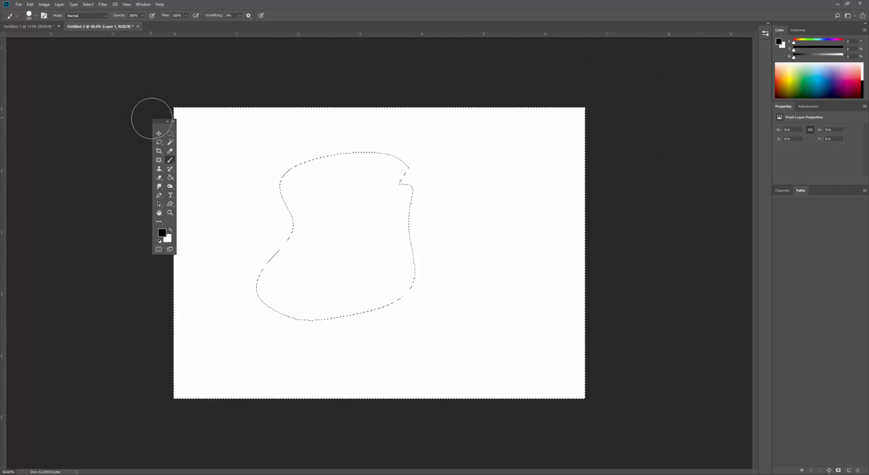
left_click_drag(170, 120, 122, 127)
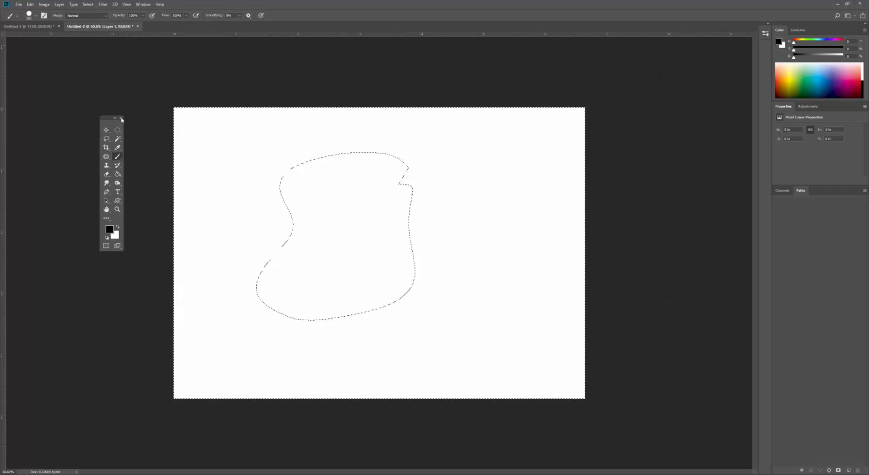
left_click(121, 117)
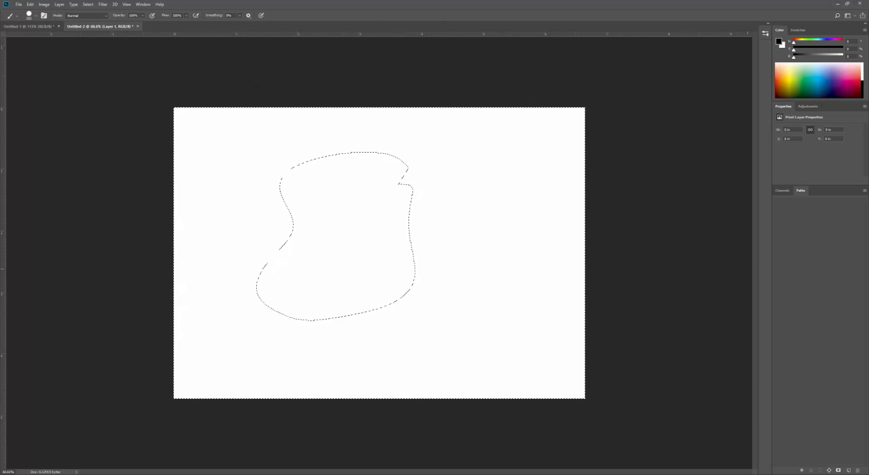
Show the Layers panel and the toolbar again, placing Layers over the canvas's right edge.
left_click(144, 5)
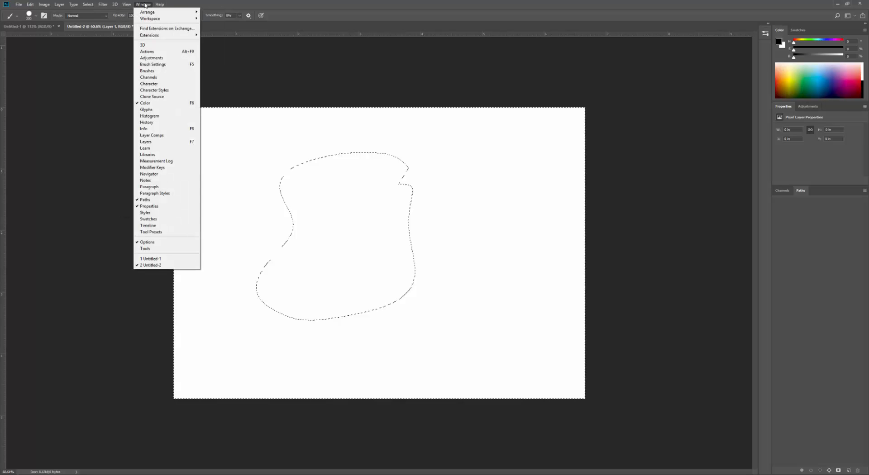
left_click(169, 142)
left_click_drag(584, 140, 632, 140)
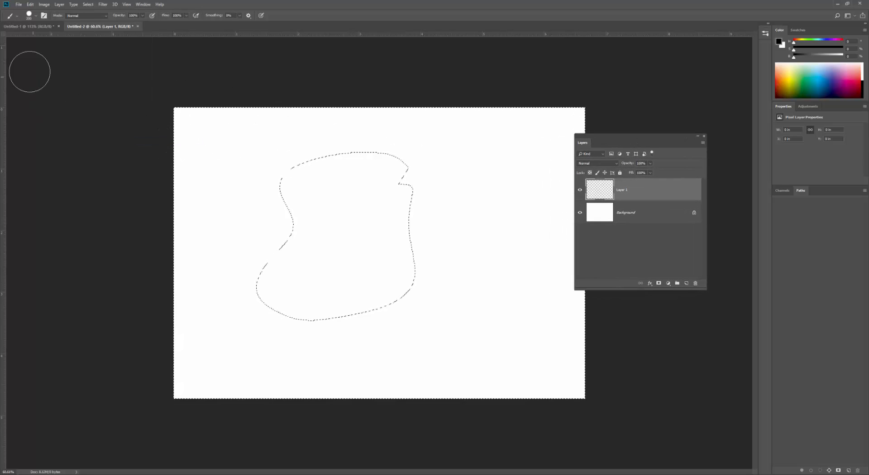
left_click(142, 4)
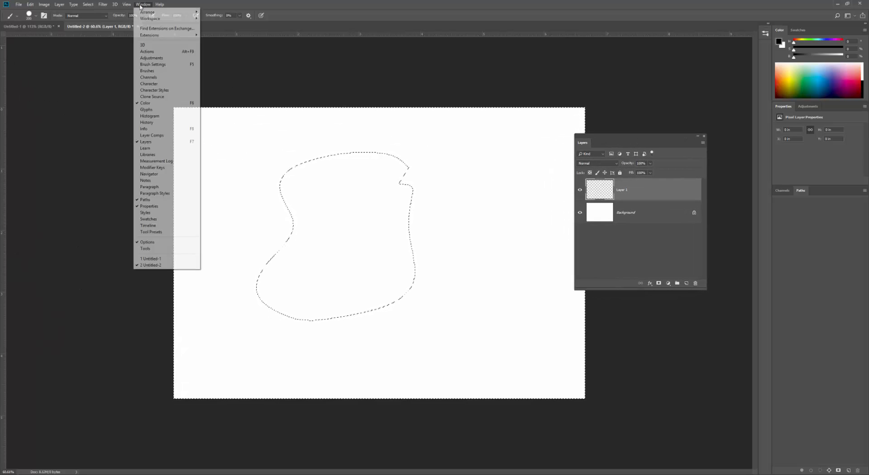
left_click(180, 249)
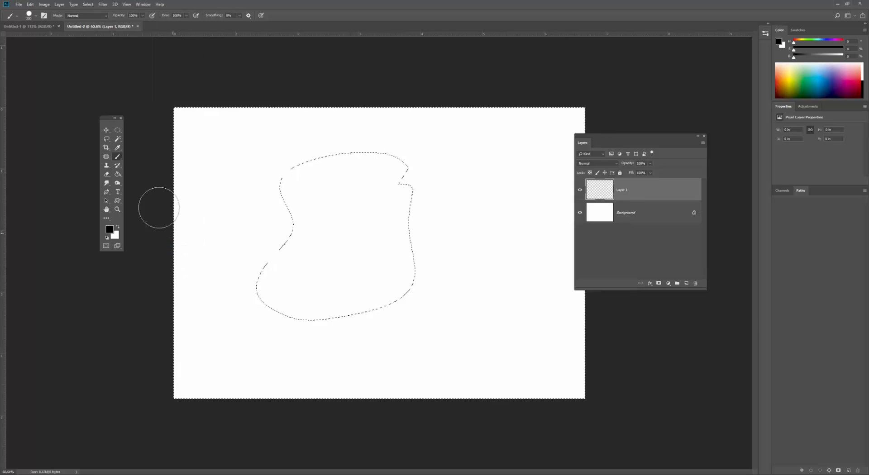
Move the toolbar farther from the canvas and reposition the floating Layers panel over the canvas's right edge.
left_click(129, 5)
mouse_move(142, 4)
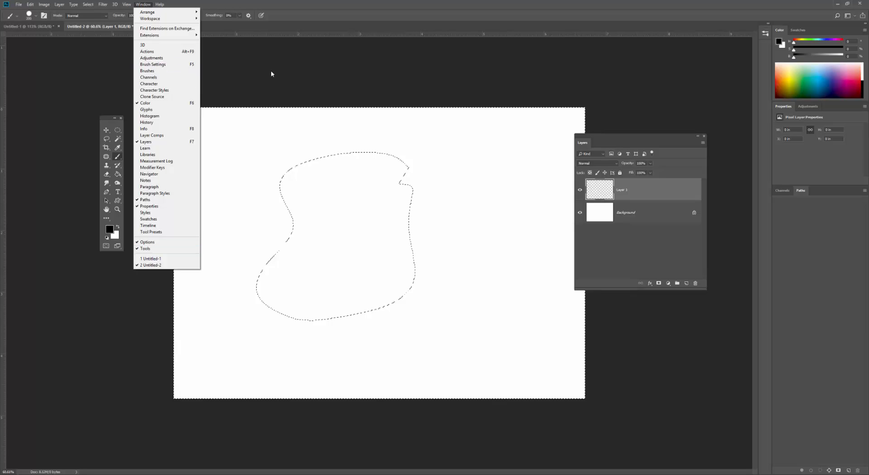
left_click(630, 145)
left_click_drag(631, 145, 614, 112)
left_click_drag(105, 120, 52, 140)
left_click_drag(601, 108, 645, 140)
left_click(143, 4)
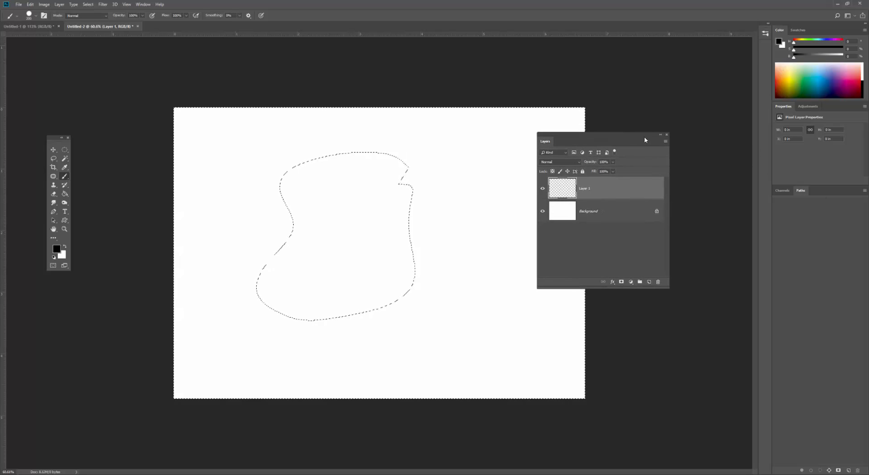
Examine the option menus of the Layers and Color panels, shifting the Layers panel over the canvas.
left_click(665, 142)
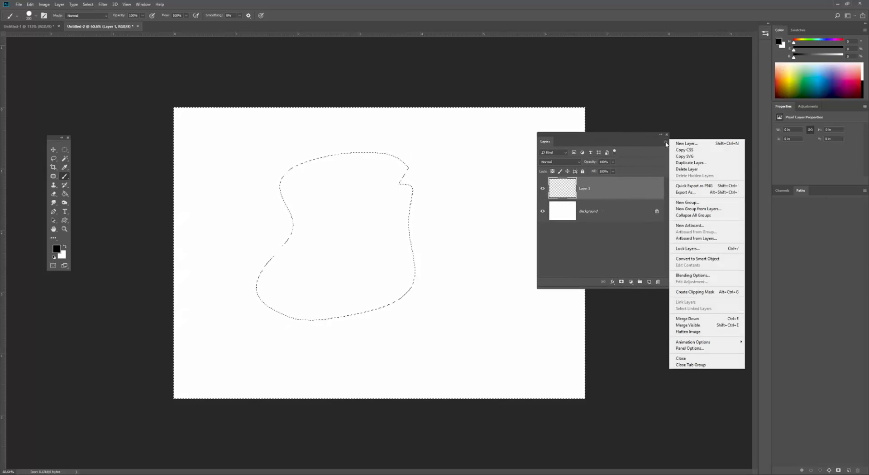
left_click(665, 142)
left_click_drag(632, 141, 618, 166)
left_click(636, 170)
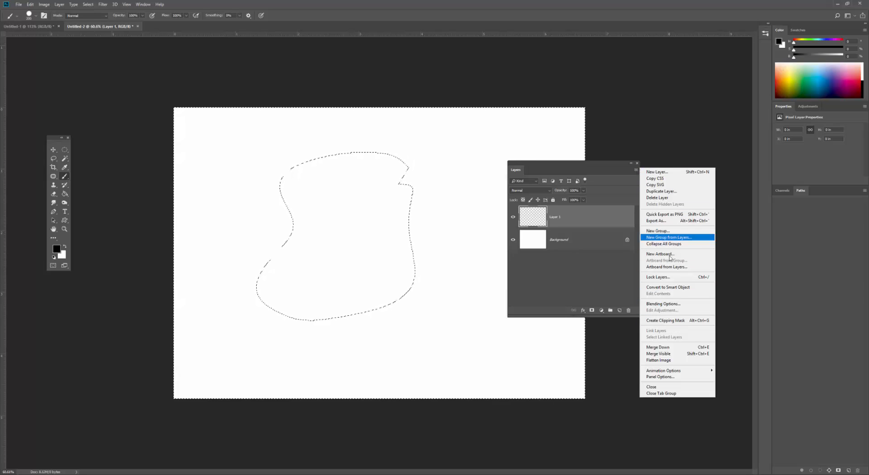
left_click(865, 31)
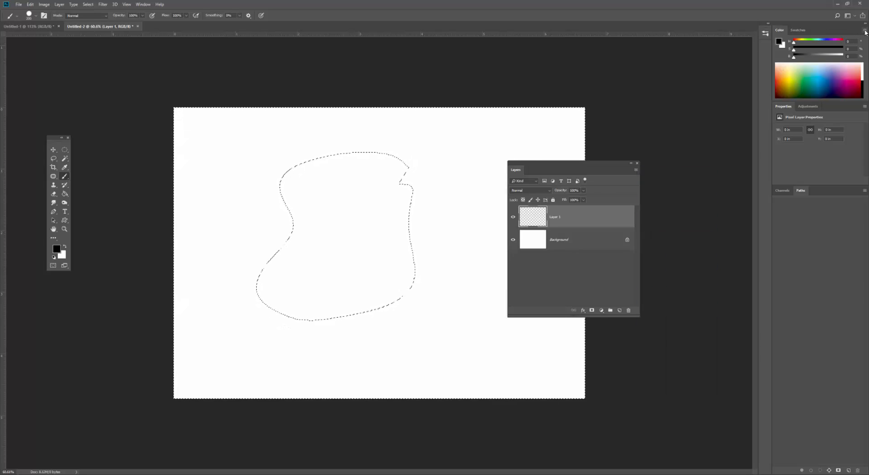
left_click(865, 31)
left_click(841, 53)
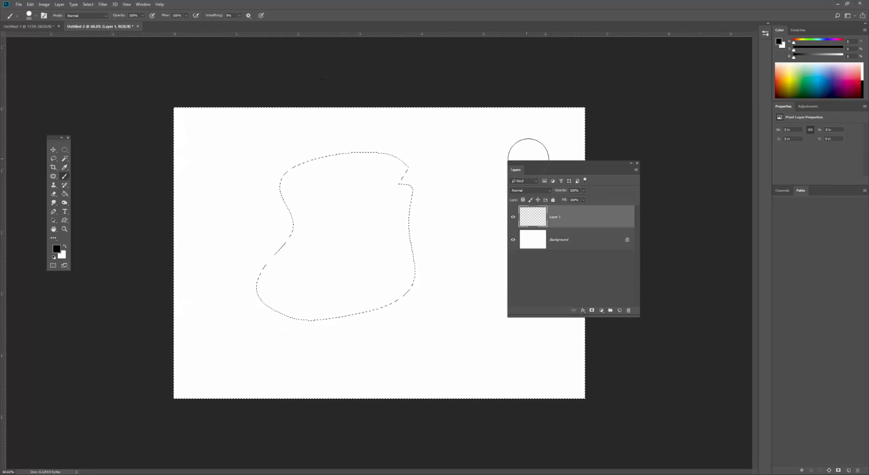
Clear the selection and move the floating Layers panel off the canvas, beside its right edge.
left_click_drag(538, 163, 577, 158)
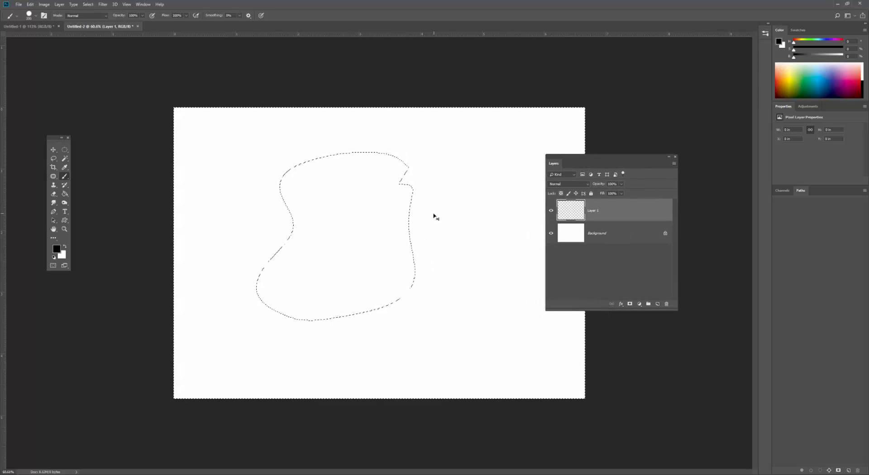
key("ctrl+d")
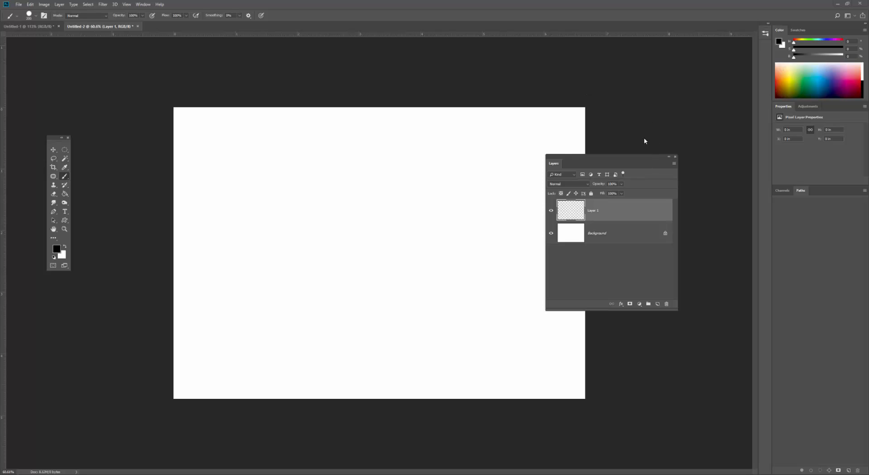
mouse_move(644, 163)
left_mouse_down()
mouse_move(690, 165)
mouse_move(661, 221)
mouse_move(632, 247)
left_mouse_up()
Undock the Color panel and float it over the canvas's upper-right corner.
left_click_drag(779, 30, 540, 84)
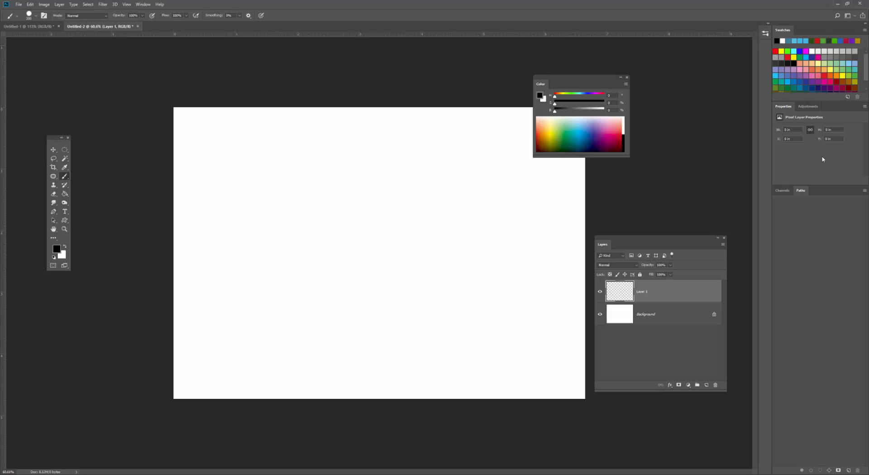
left_click_drag(540, 84, 567, 91)
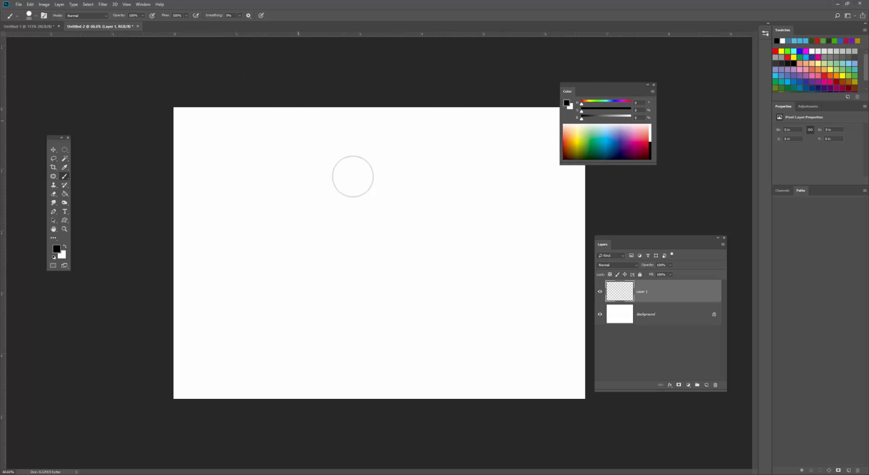
Show the Navigator panel, float it over the canvas's upper edge and enlarge it.
left_click(143, 4)
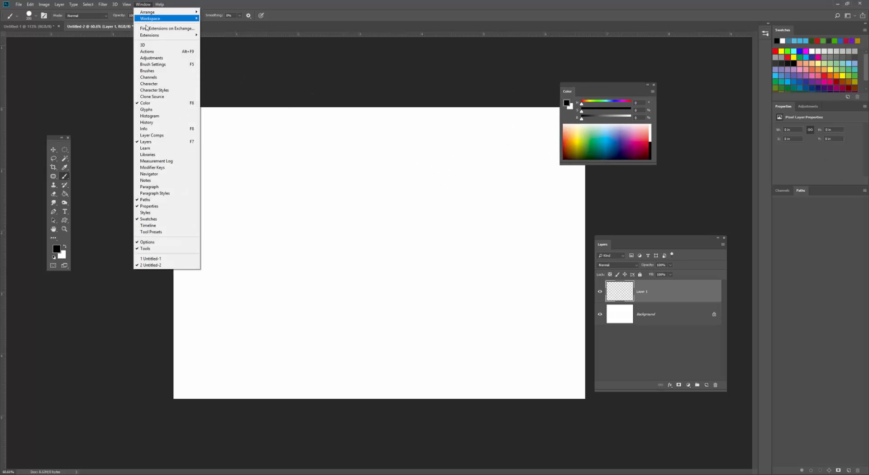
left_click(173, 174)
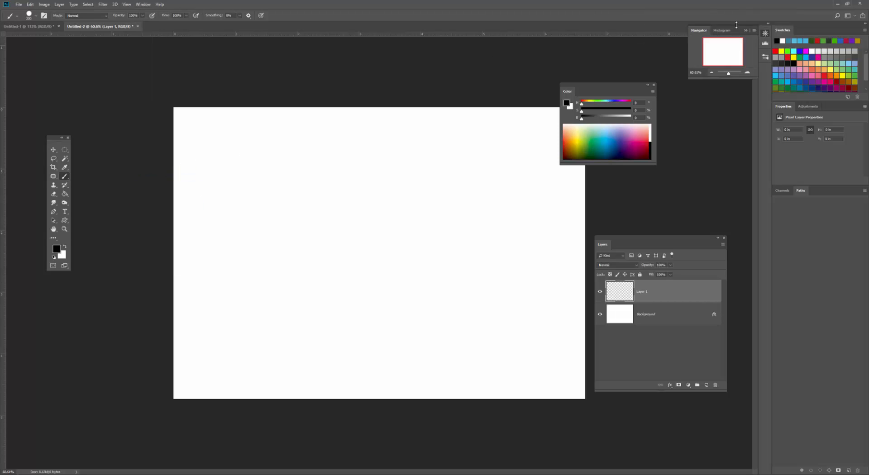
left_click_drag(739, 30, 458, 89)
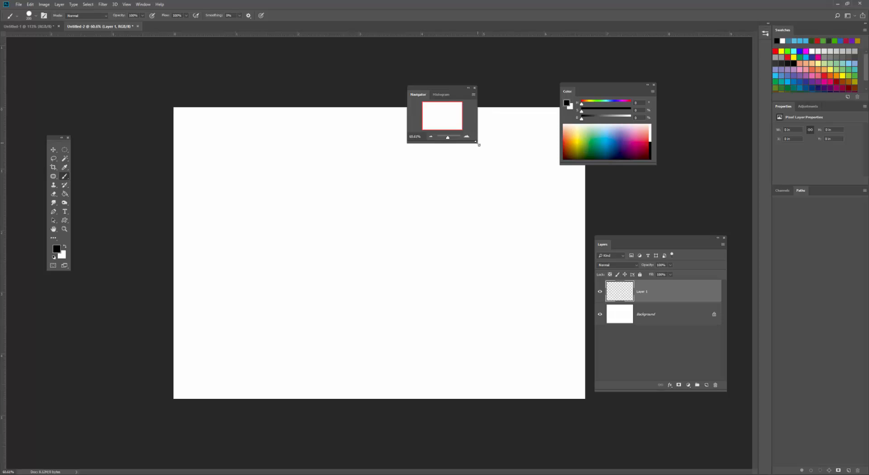
left_click_drag(479, 144, 543, 178)
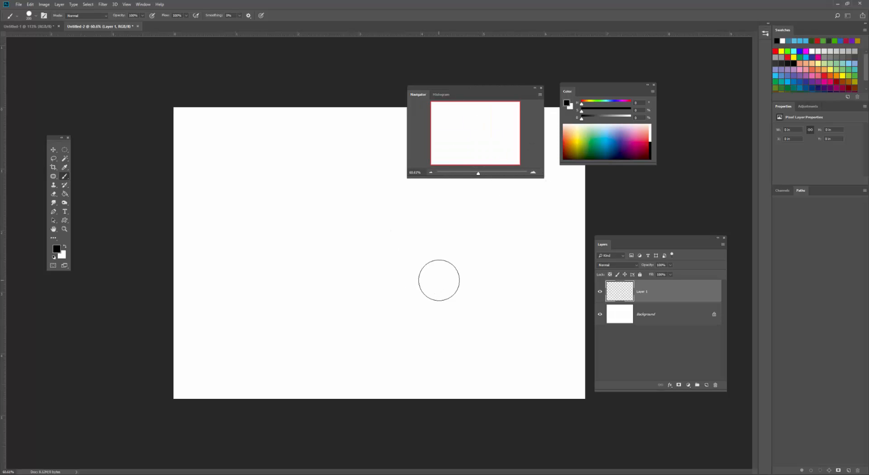
Move the floating Navigator away from the canvas and place the toolbar just below it.
scroll(451, 266, "down", 4)
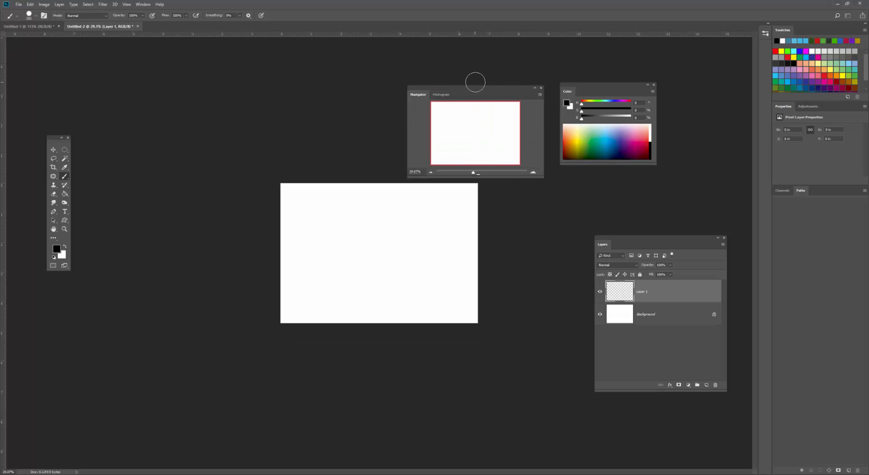
left_click_drag(479, 88, 118, 47)
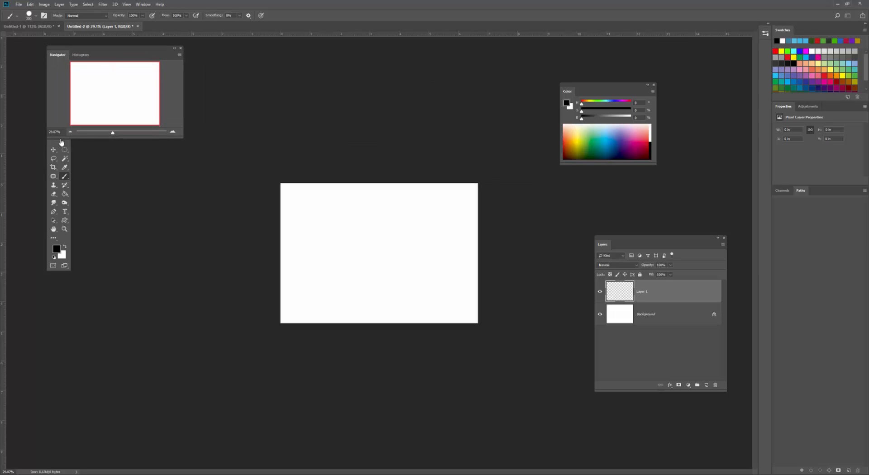
left_click_drag(57, 141, 53, 182)
Paint thick black zigzag brush strokes across Layer 1 with an enlarged brush.
scroll(330, 225, "up", 4)
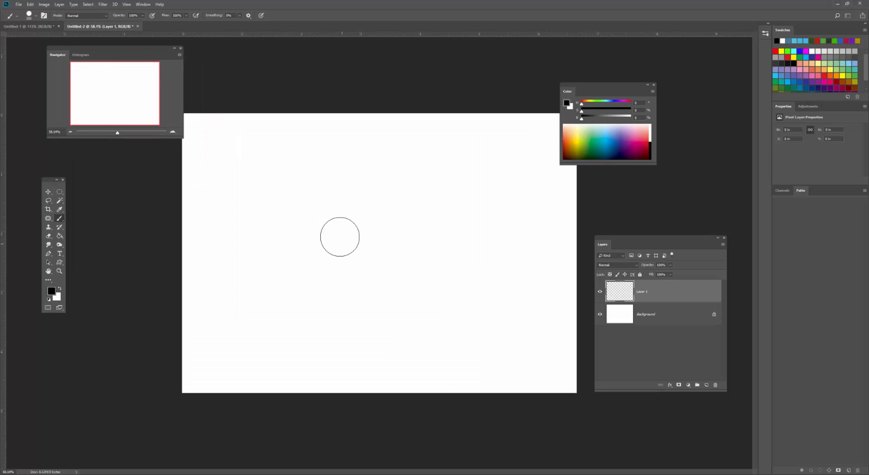
mouse_move(345, 199)
left_mouse_down()
mouse_move(437, 291)
mouse_move(548, 345)
left_mouse_up()
key("bracketright")
left_click_drag(506, 198, 499, 198)
mouse_move(490, 187)
left_mouse_down()
mouse_move(440, 226)
mouse_move(465, 222)
mouse_move(448, 238)
left_mouse_up()
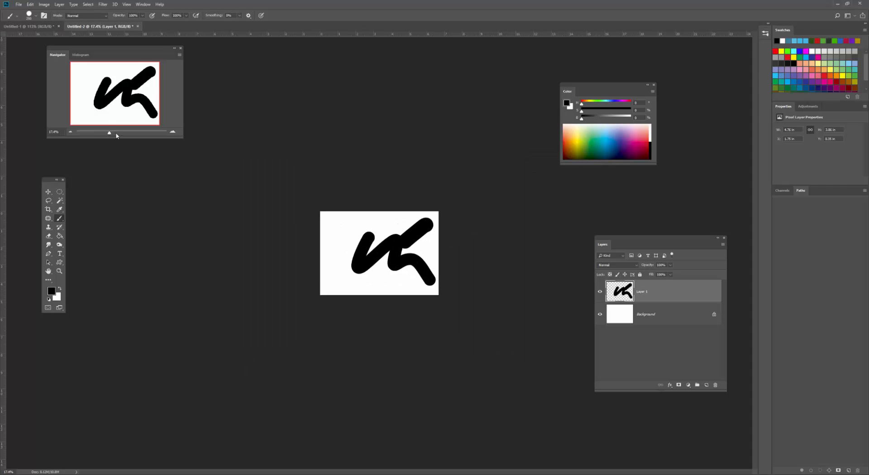
Use the Navigator to zoom in on the black strokes, pan across them and zoom back out.
scroll(390, 236, "up", 8)
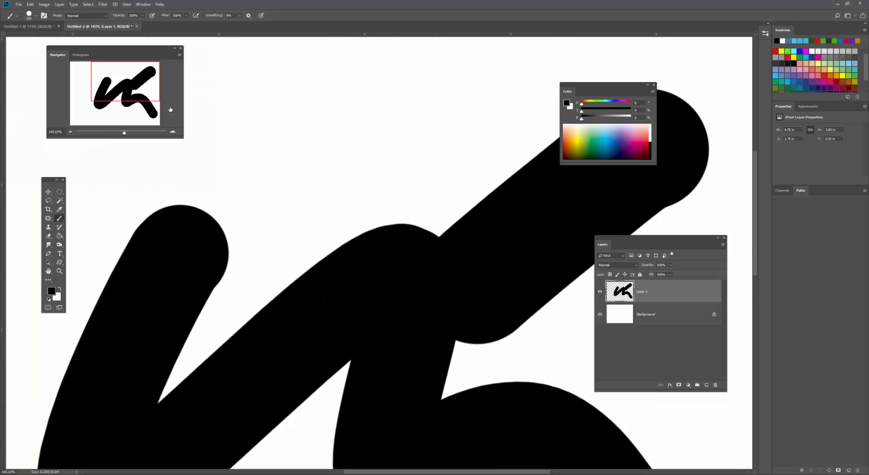
scroll(375, 193, "up", 2)
mouse_move(133, 83)
left_mouse_down()
mouse_move(129, 97)
mouse_move(105, 94)
mouse_move(130, 80)
mouse_move(127, 100)
left_mouse_up()
scroll(439, 182, "down", 4)
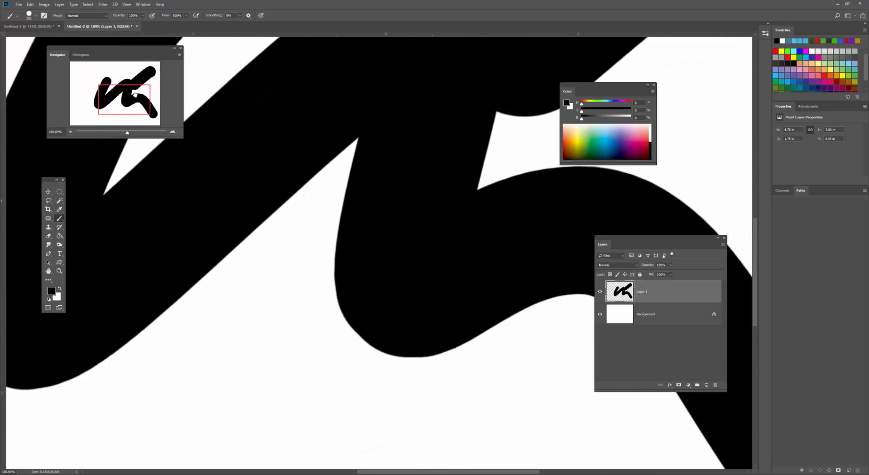
scroll(438, 182, "down", 1)
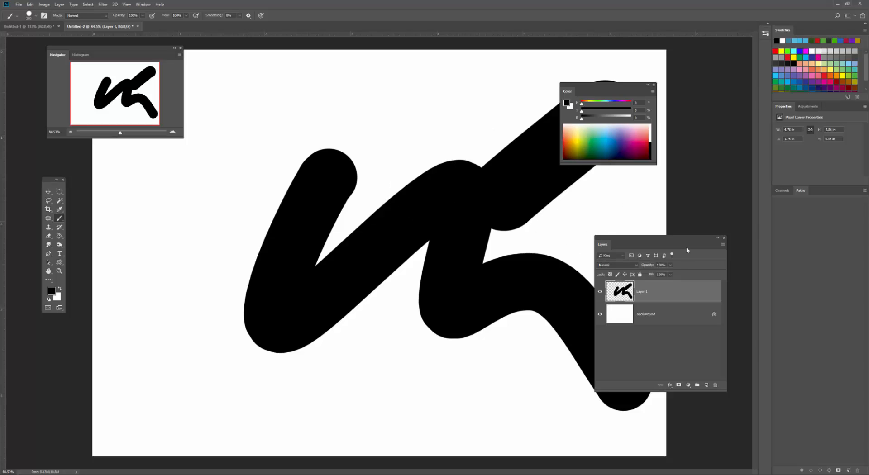
Move the floating Layers panel off the painted strokes so it partly overlaps the docked Paths panel.
left_click_drag(685, 243, 714, 309)
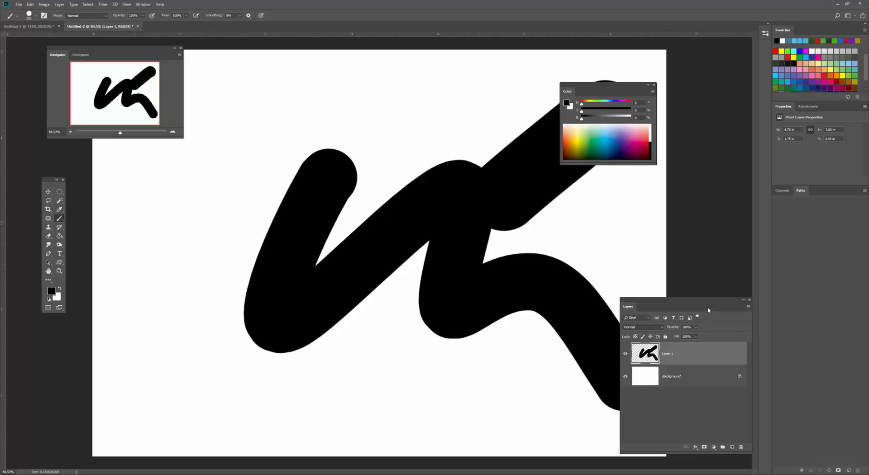
left_click_drag(701, 301, 781, 294)
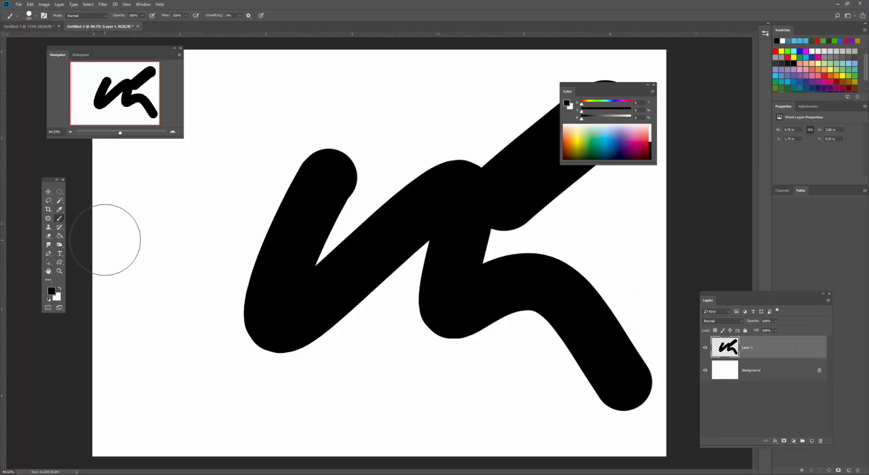